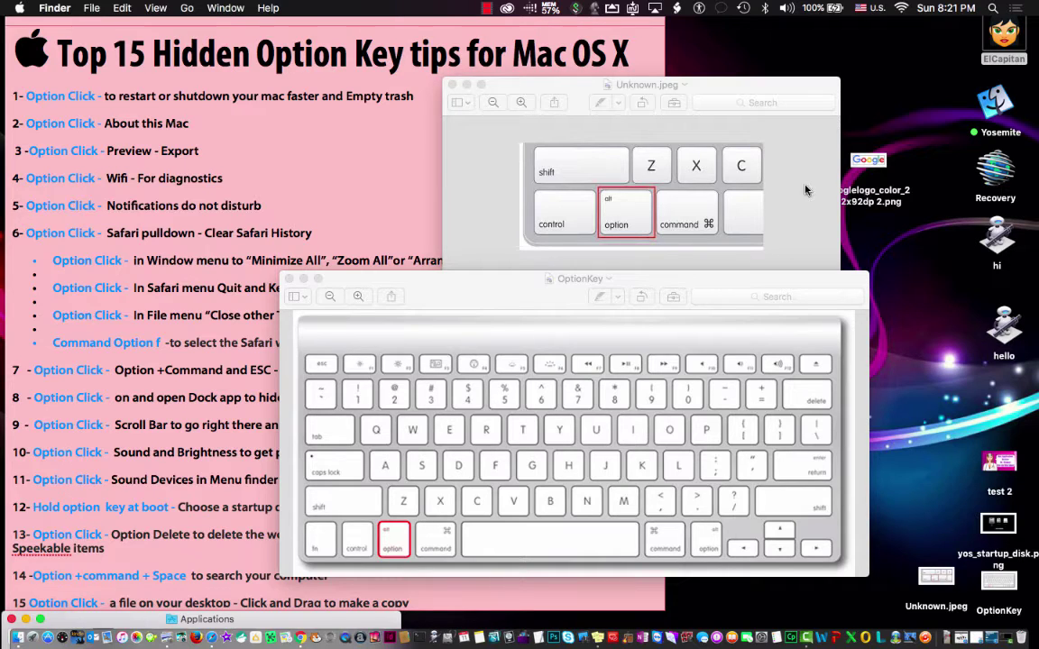
# Step: Close the Unknown.jpeg picture in Preview, keeping the OptionKey keyboard image open
pyautogui.click(692, 80)
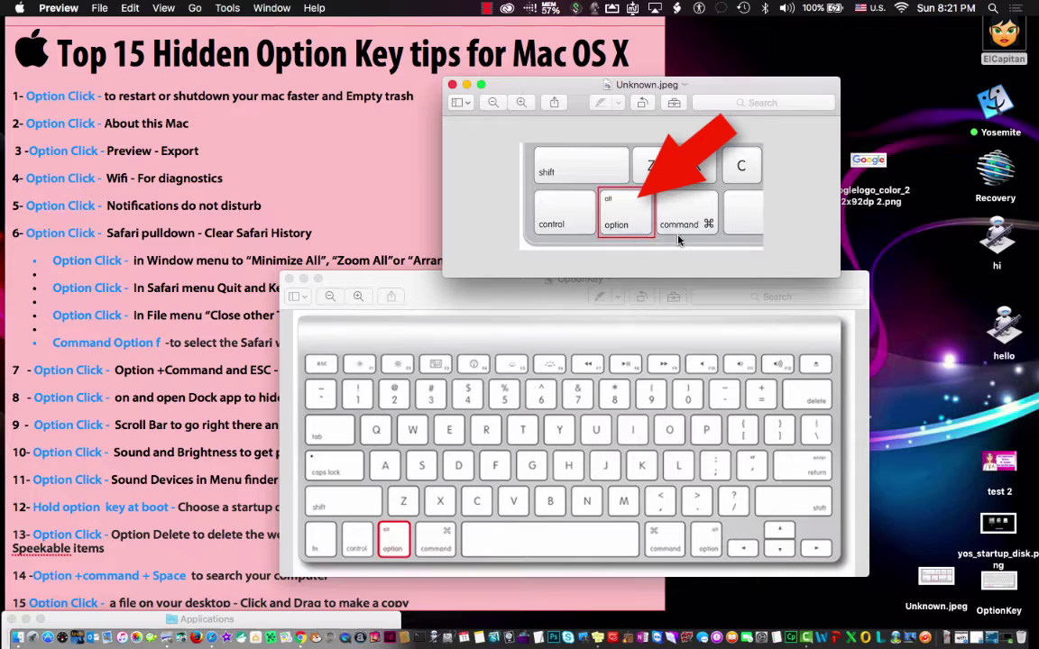
pyautogui.click(509, 279)
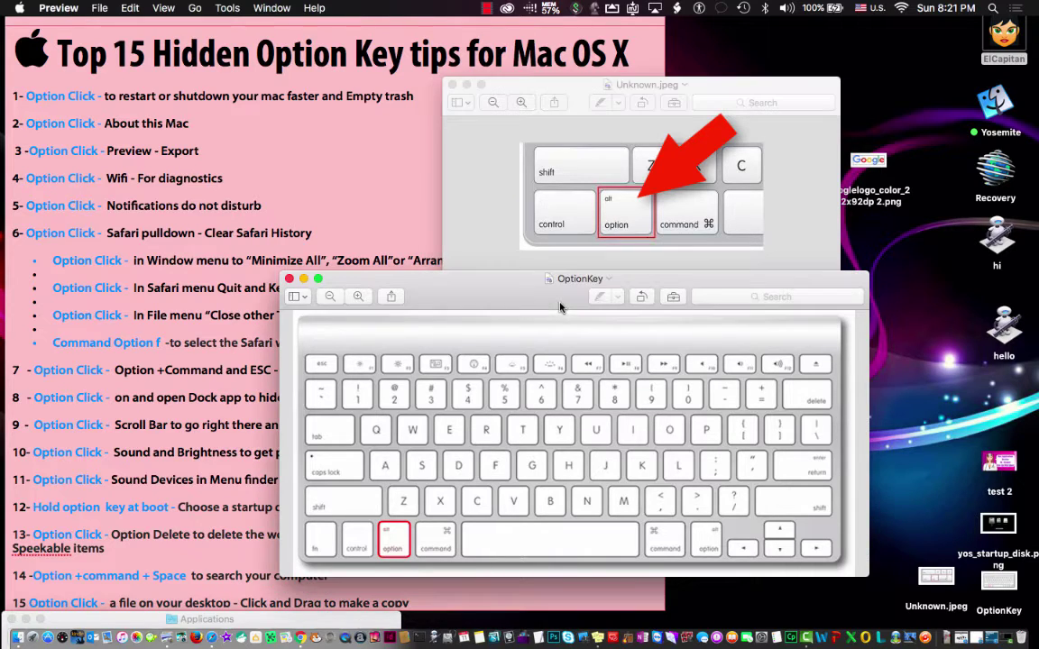
pyautogui.click(454, 84)
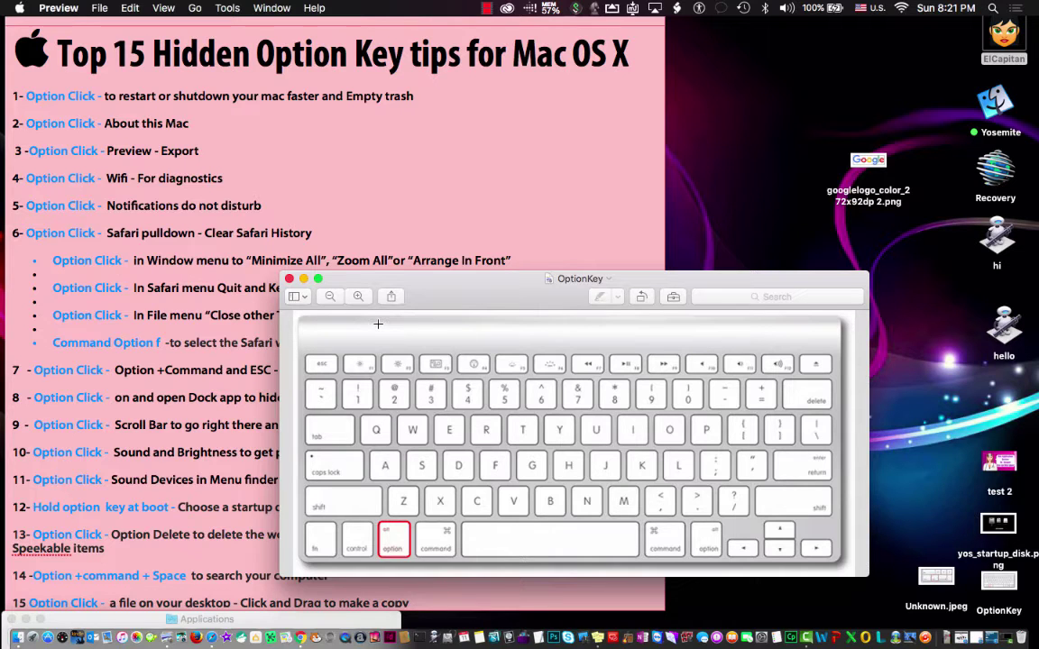
# Step: Minimize the OptionKey image so the Top 15 Hidden Option Key tips note is visible, then deselect desktop icons
pyautogui.click(304, 280)
pyautogui.click(572, 187)
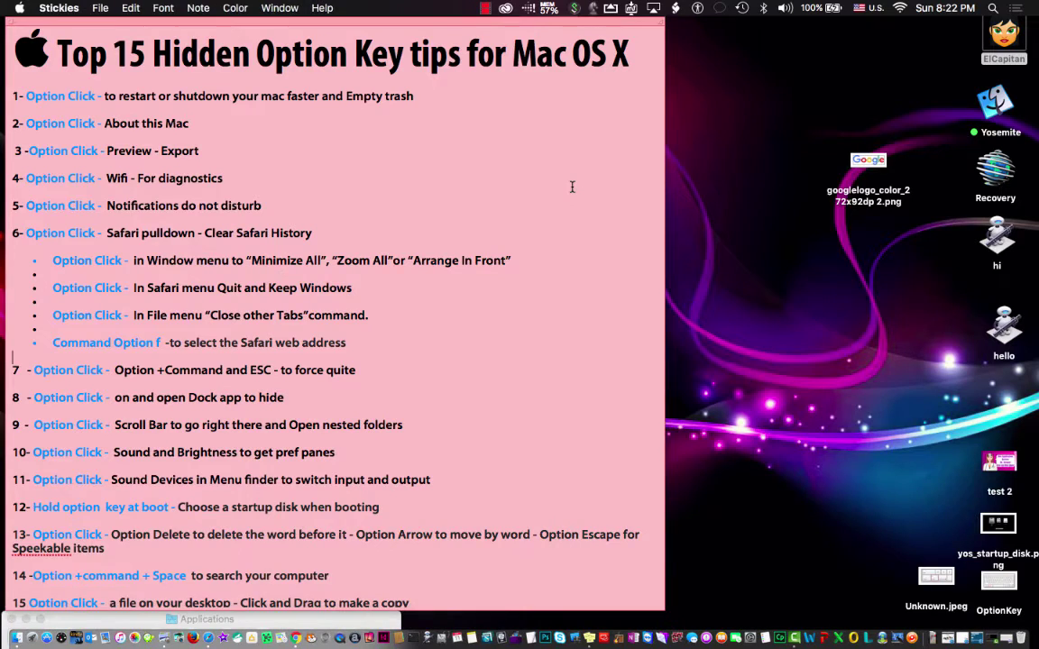
pyautogui.click(735, 155)
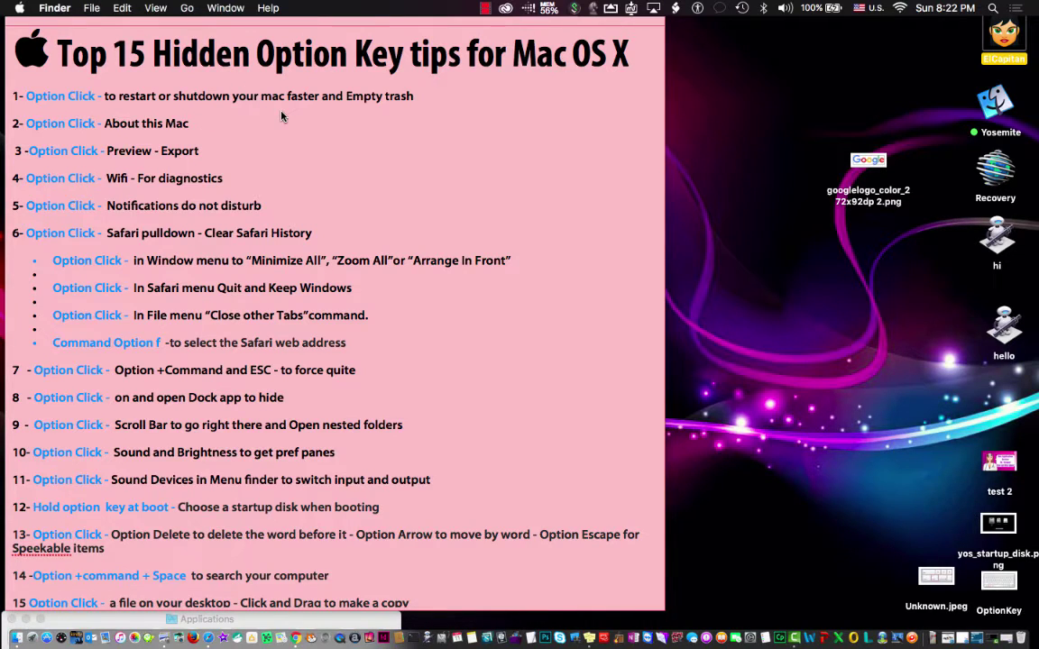
pyautogui.click(710, 146)
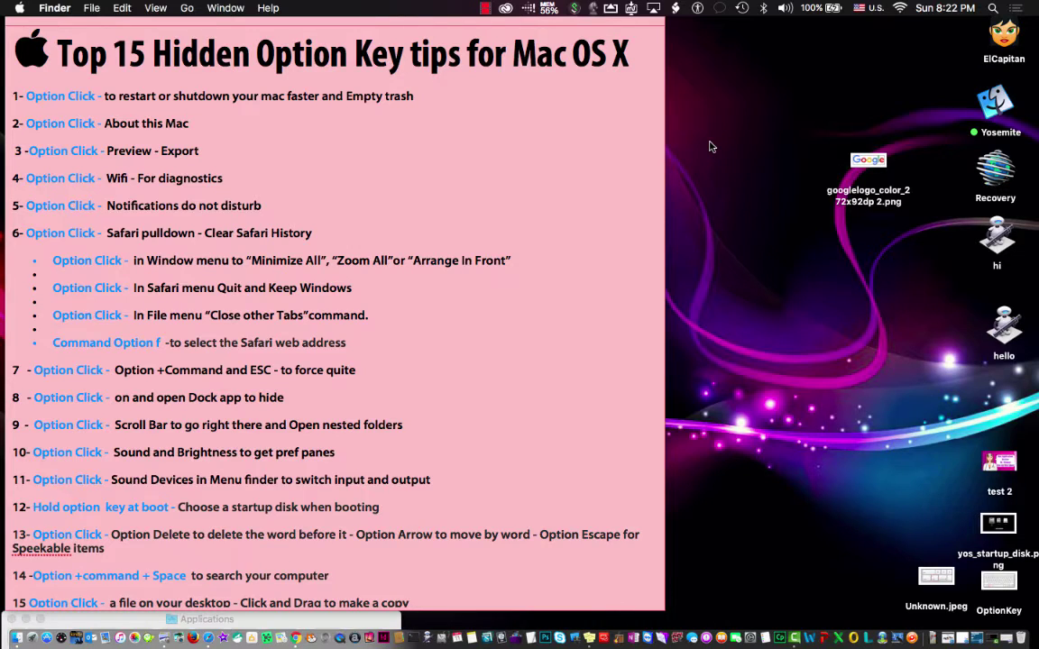
# Step: Show the hidden alternate commands in the Apple menu by holding Option
pyautogui.click(18, 9)
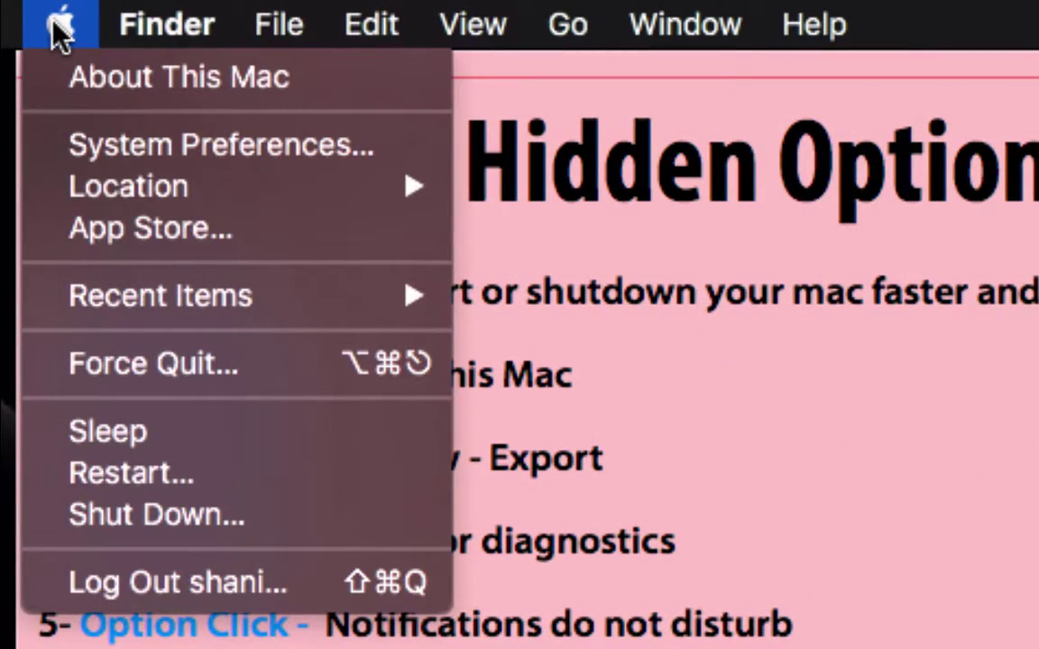
pyautogui.press('alt')
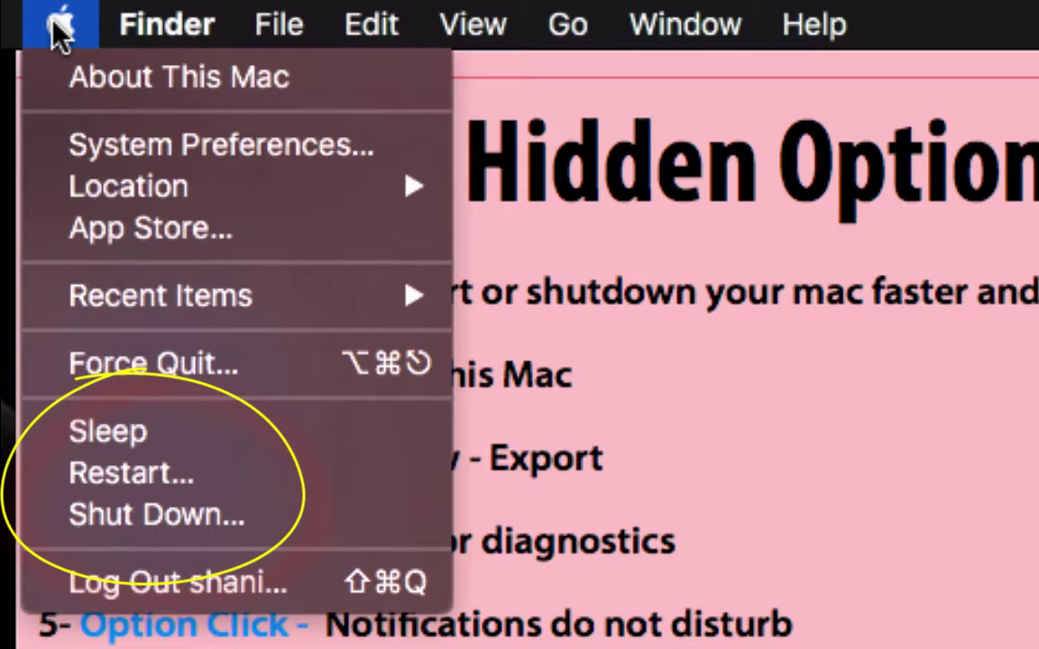
pyautogui.press('alt')
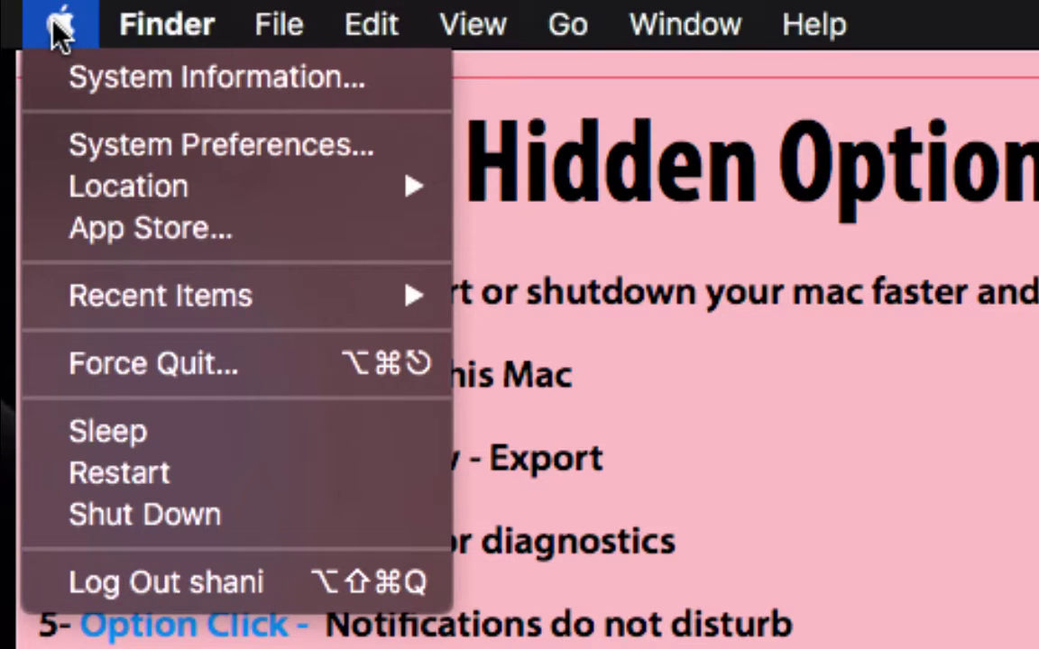
# Step: Empty the Trash from the Finder menu with Option, skipping the confirmation
pyautogui.click(56, 27)
pyautogui.click(166, 19)
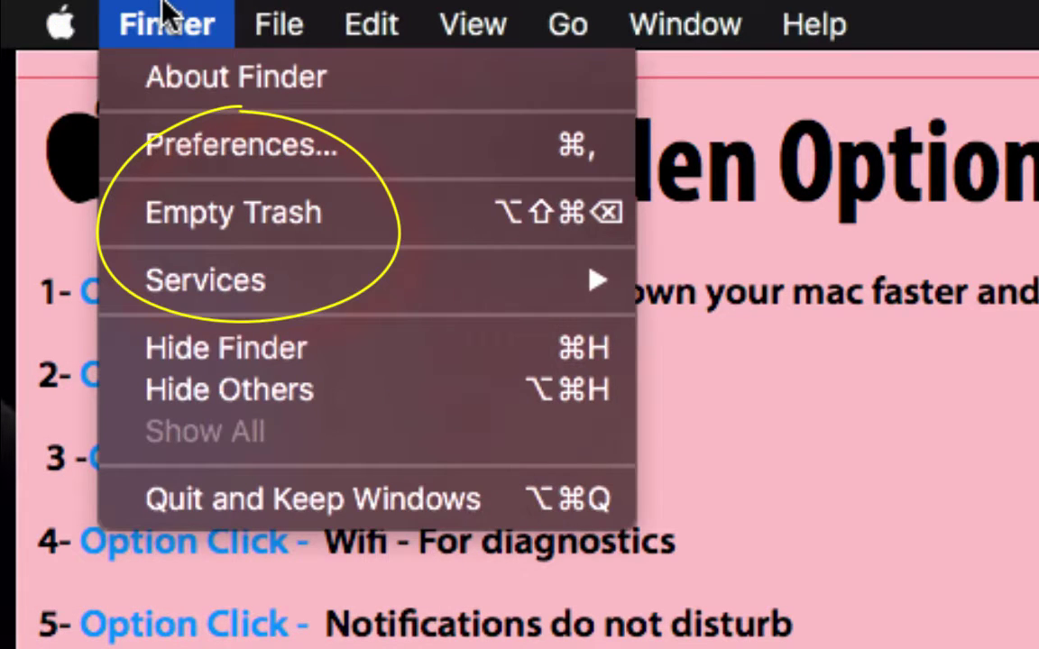
pyautogui.keyDown('alt'); pyautogui.click(204, 219); pyautogui.keyUp('alt')
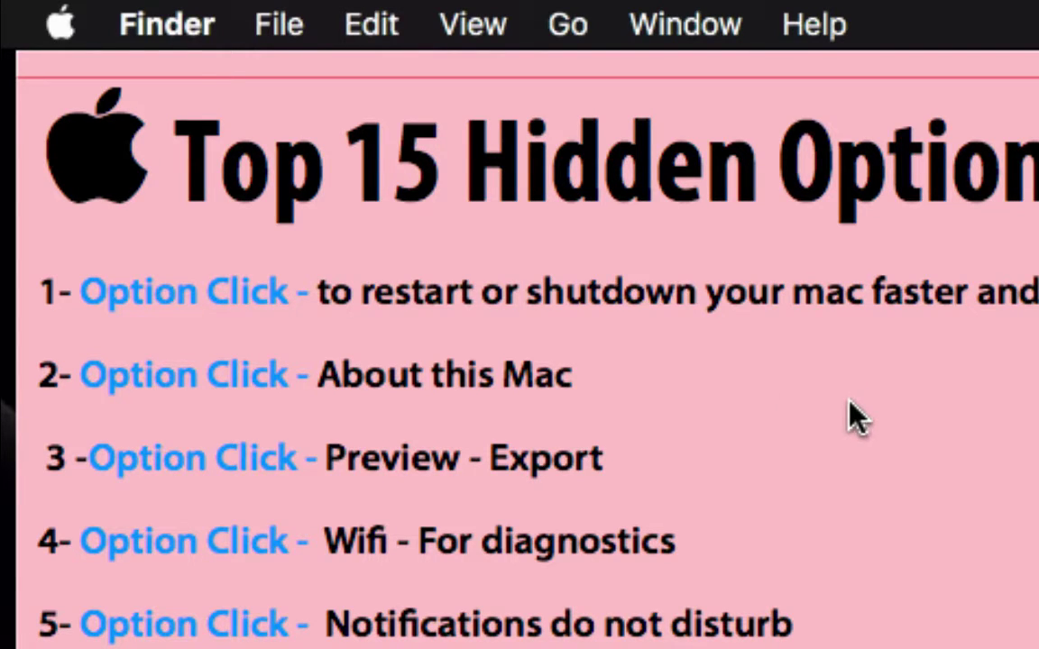
pyautogui.click(60, 22)
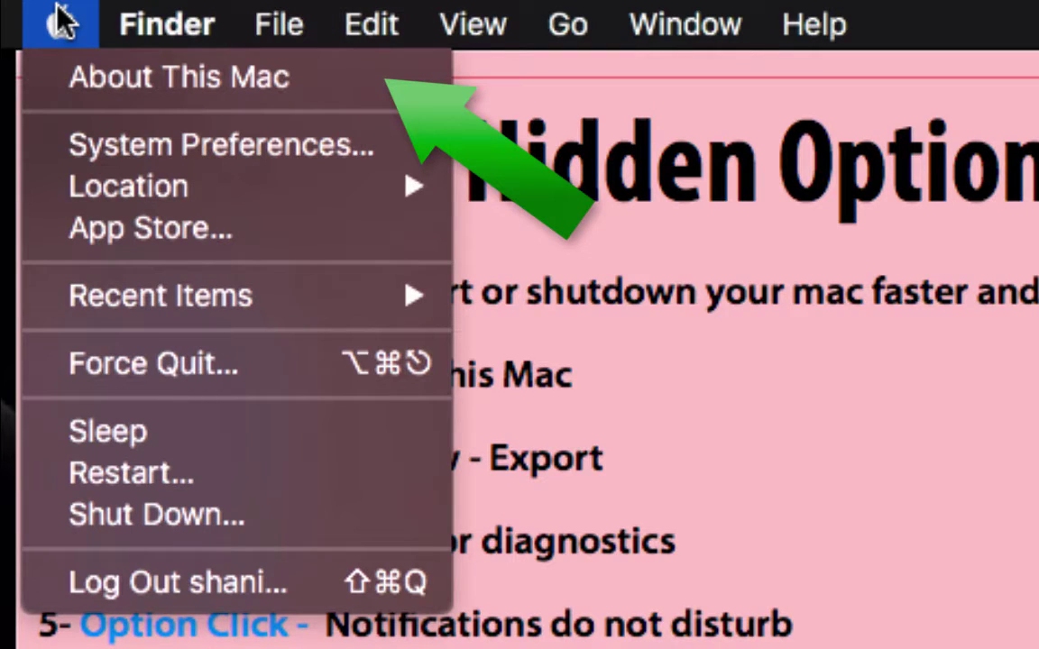
pyautogui.press('alt')
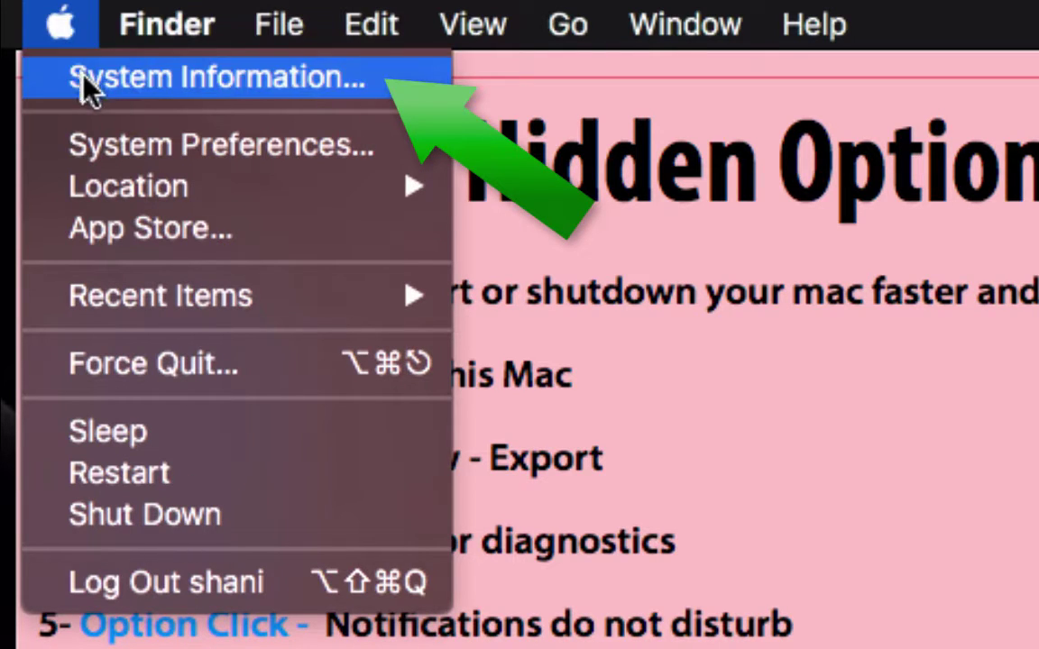
pyautogui.click(73, 6)
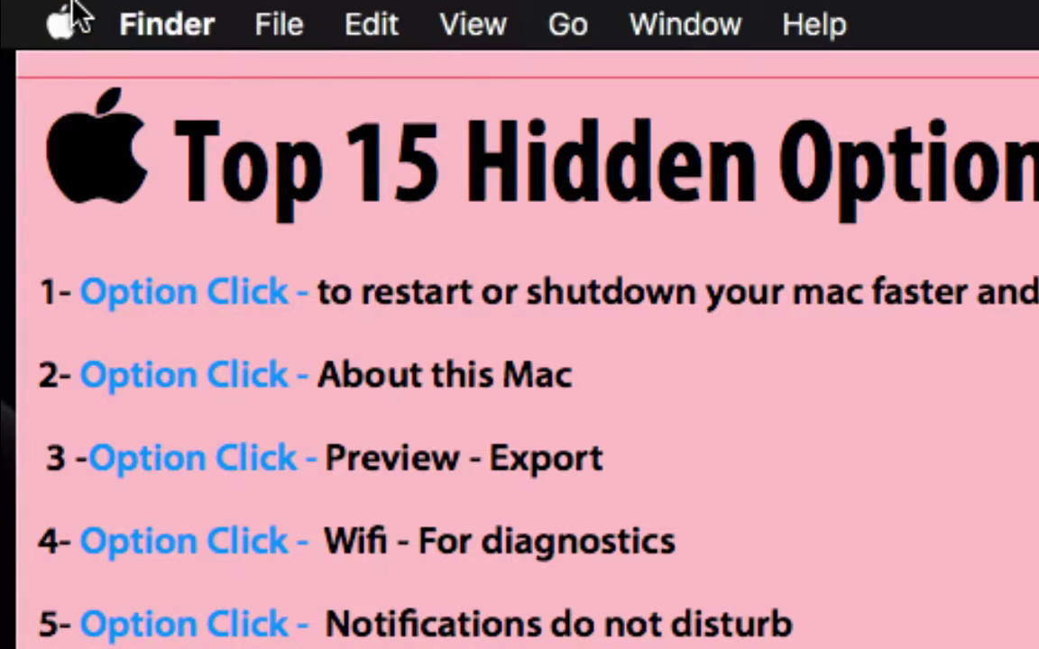
pyautogui.keyDown('alt'); pyautogui.click(75, 13); pyautogui.keyUp('alt')
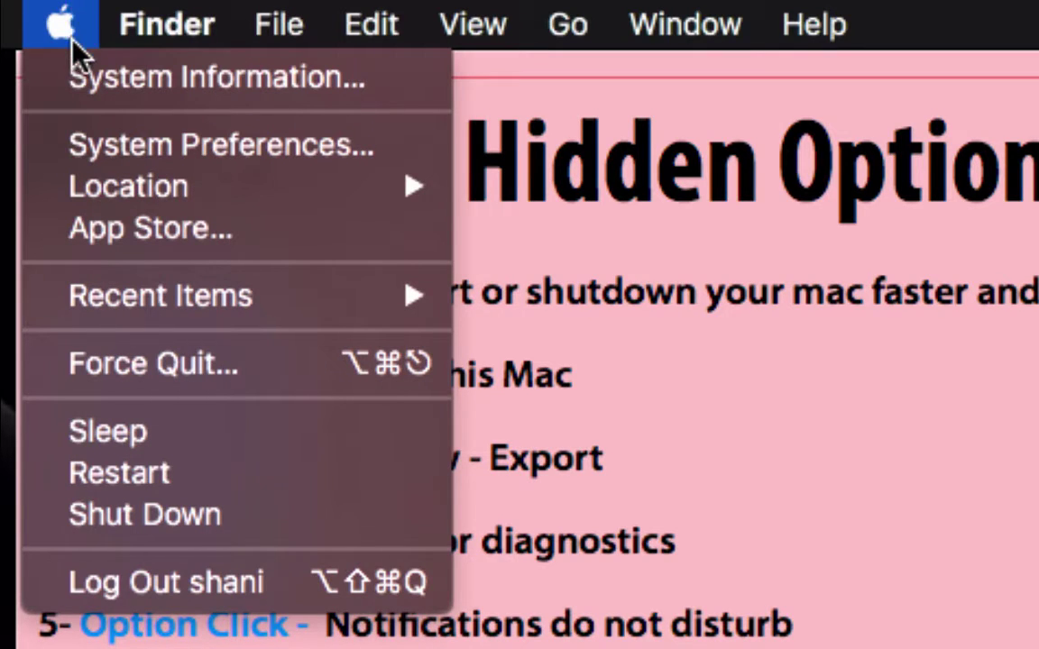
pyautogui.press('alt')
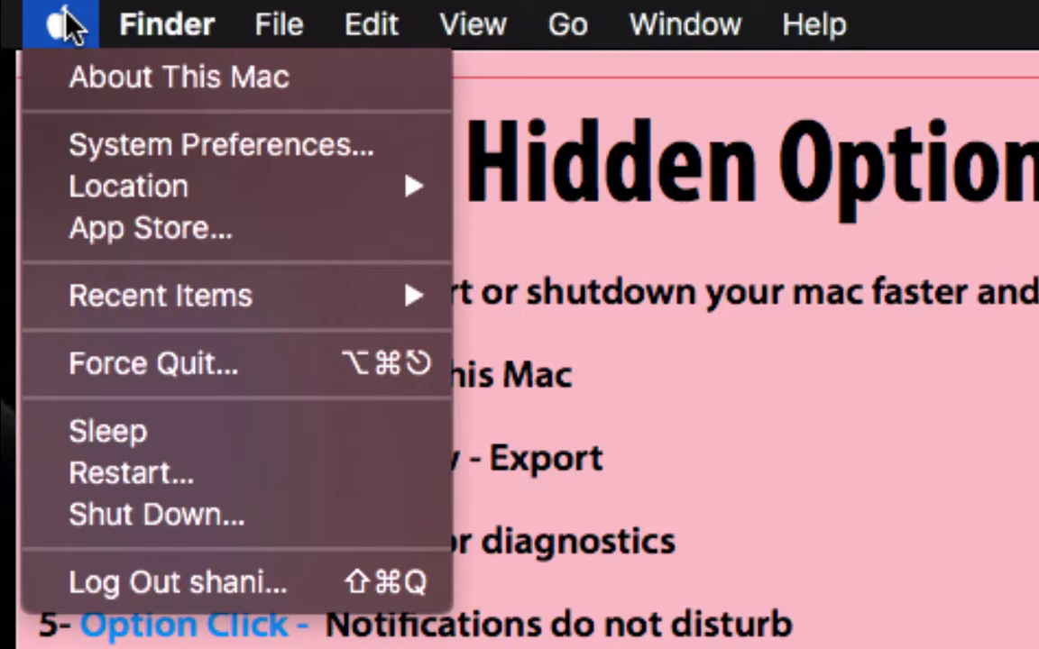
pyautogui.press('alt')
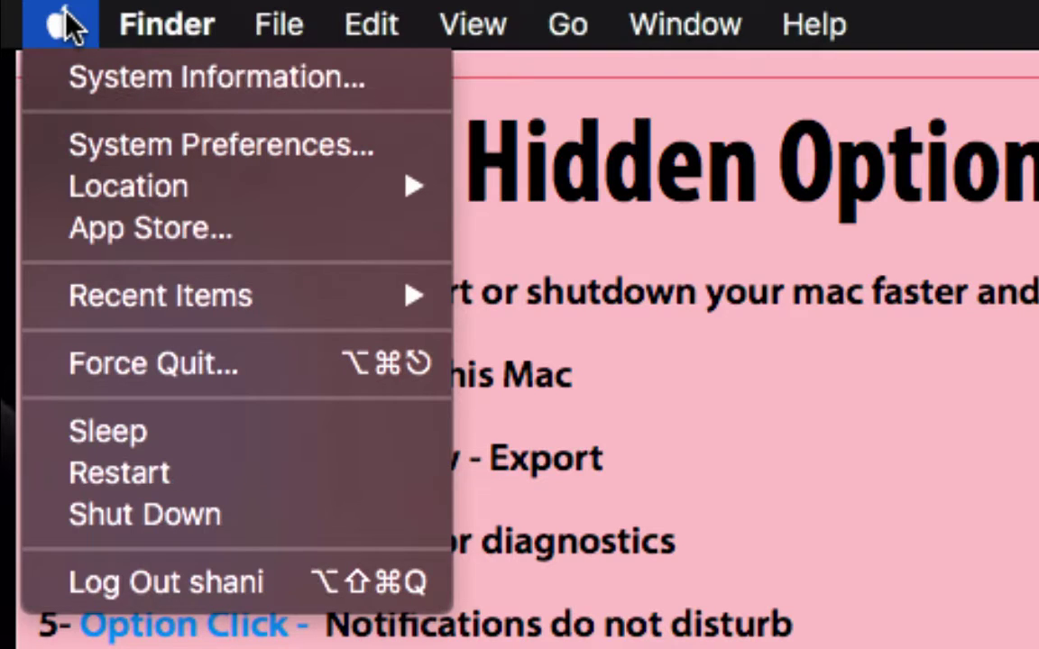
pyautogui.press('alt')
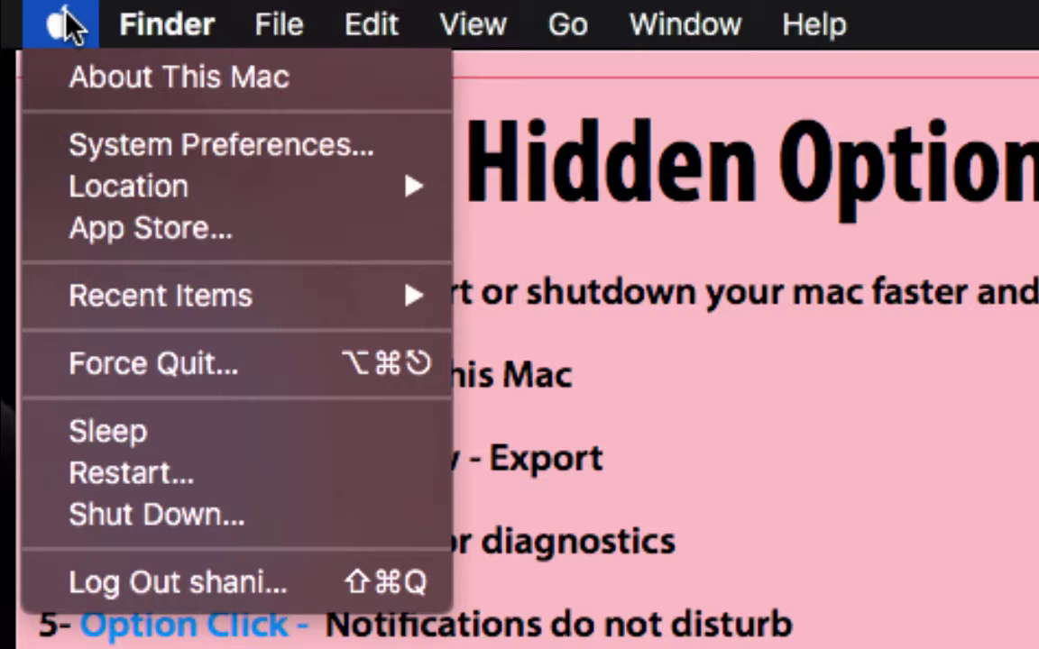
pyautogui.press('alt')
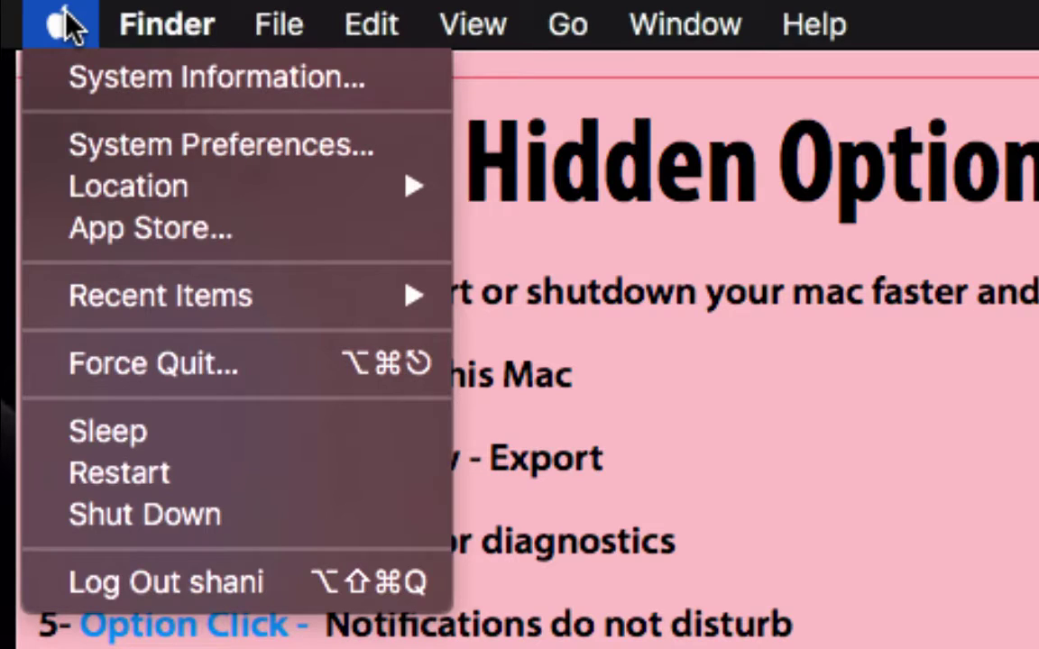
pyautogui.press('alt')
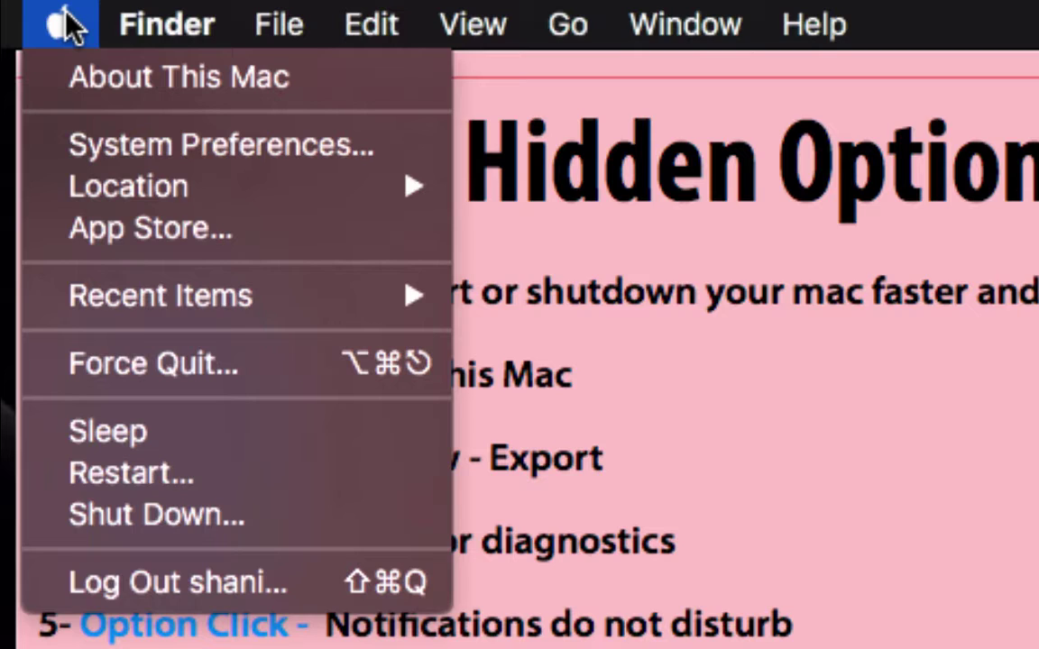
pyautogui.press('alt')
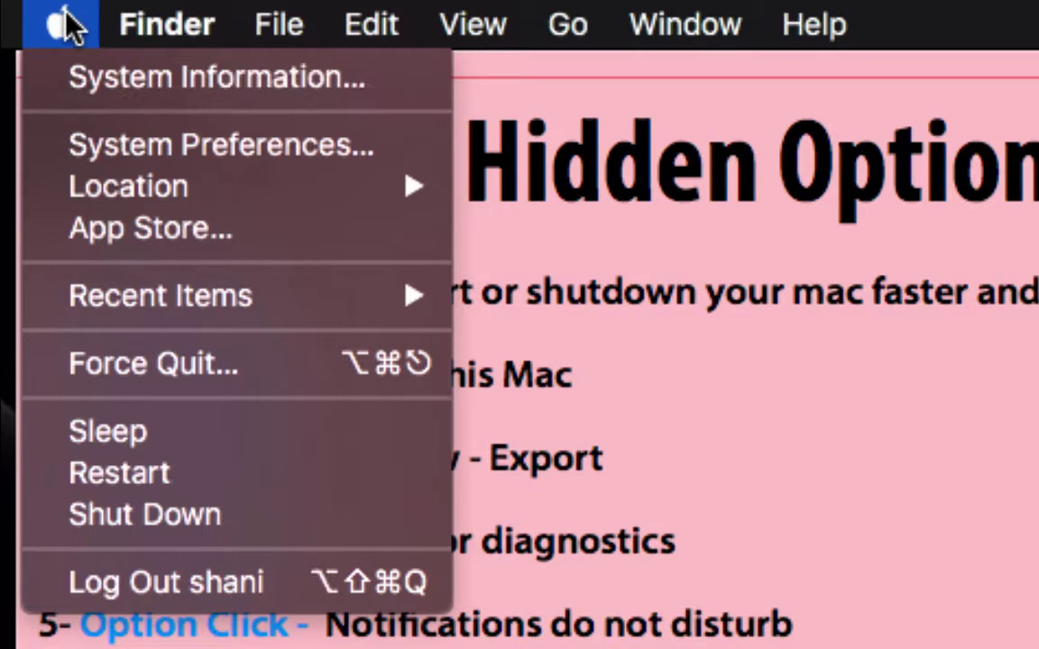
pyautogui.press('alt')
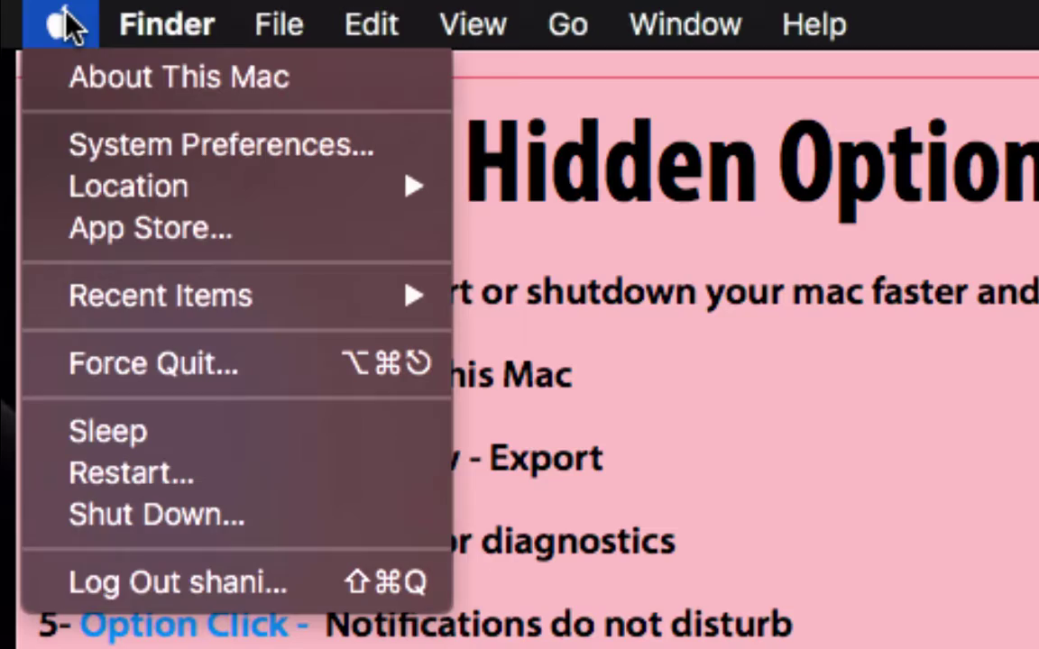
pyautogui.press('alt')
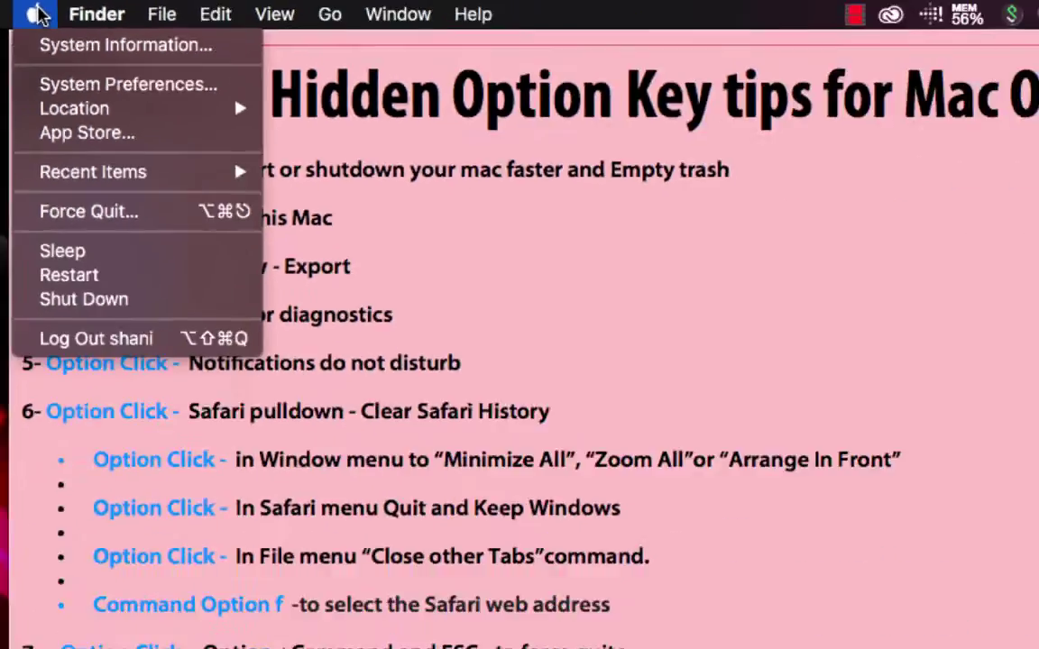
pyautogui.press('alt')
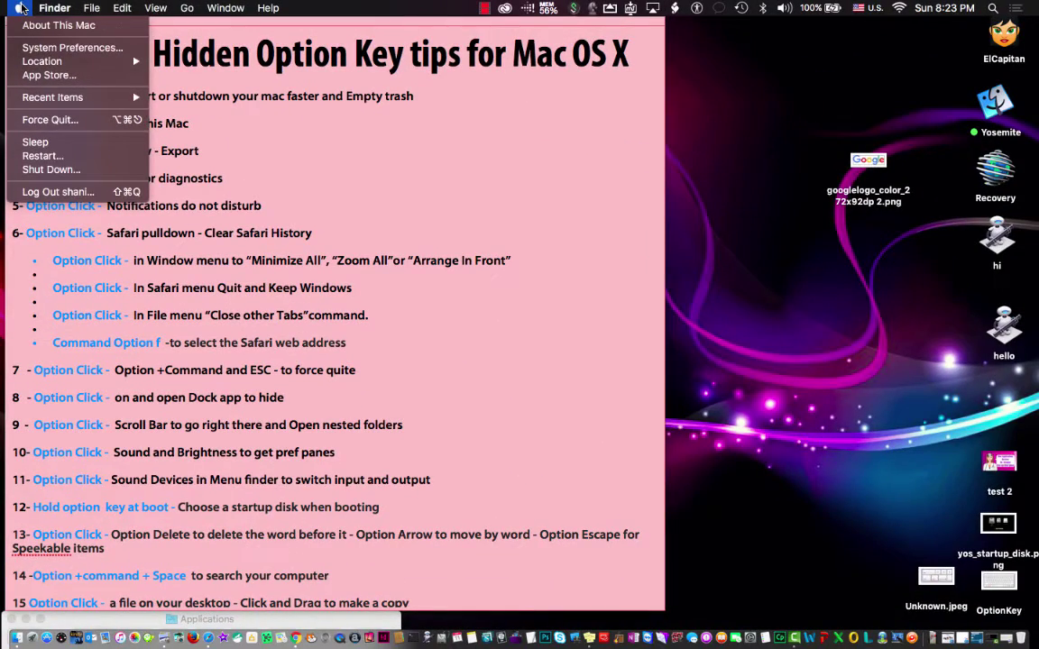
# Step: Open googlelogo_color_272x92dp 2.png in Preview and move it to the screen centre
pyautogui.click(21, 8)
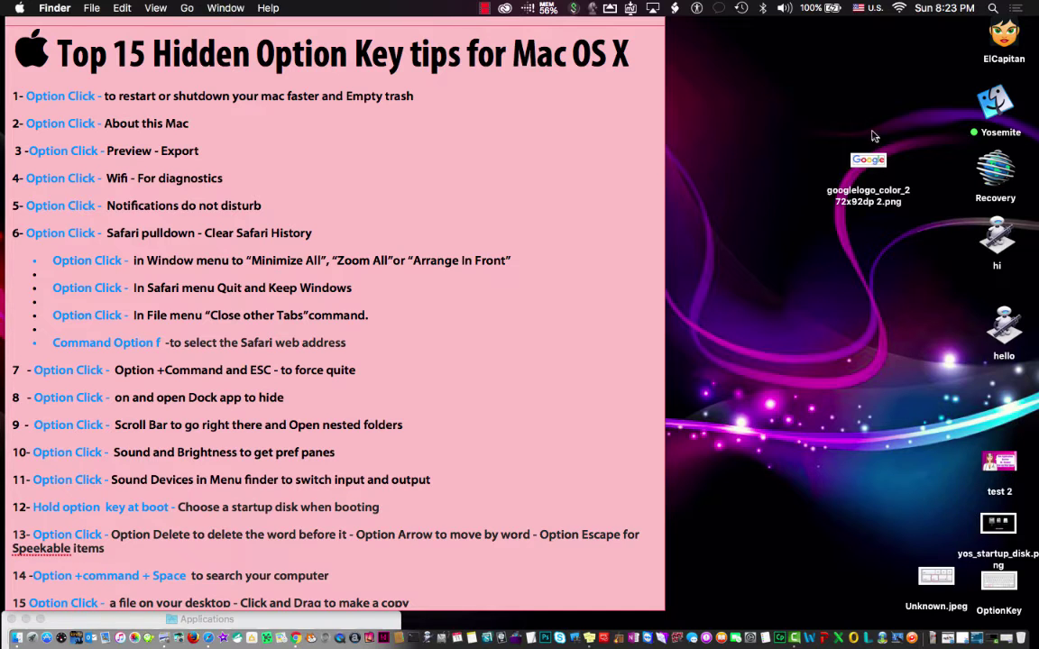
pyautogui.doubleClick(866, 160)
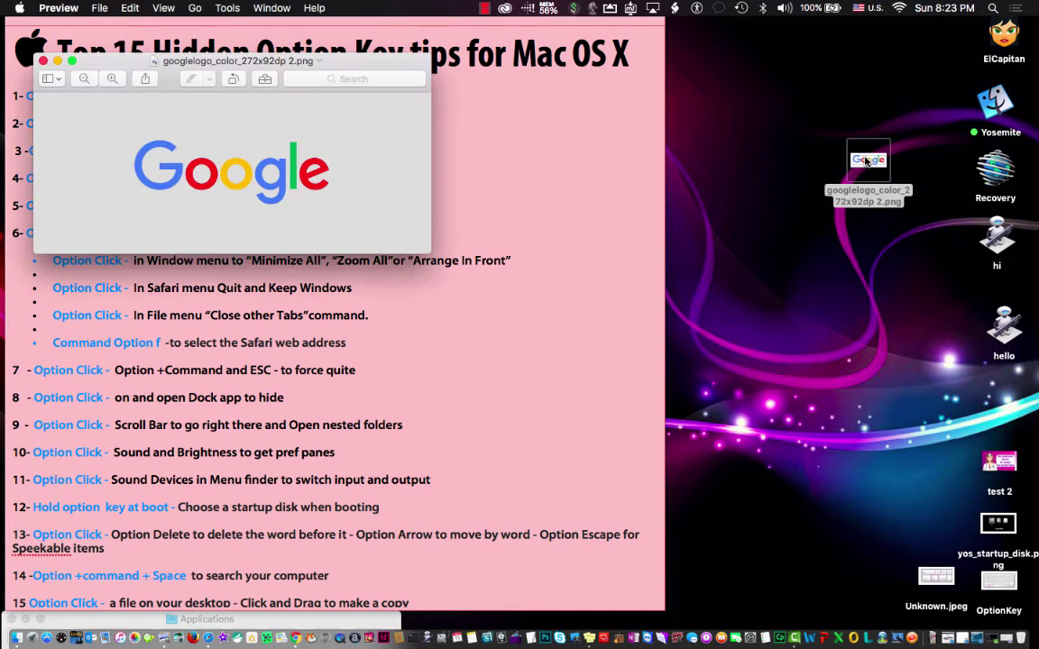
pyautogui.moveTo(368, 64); pyautogui.dragTo(610, 129)
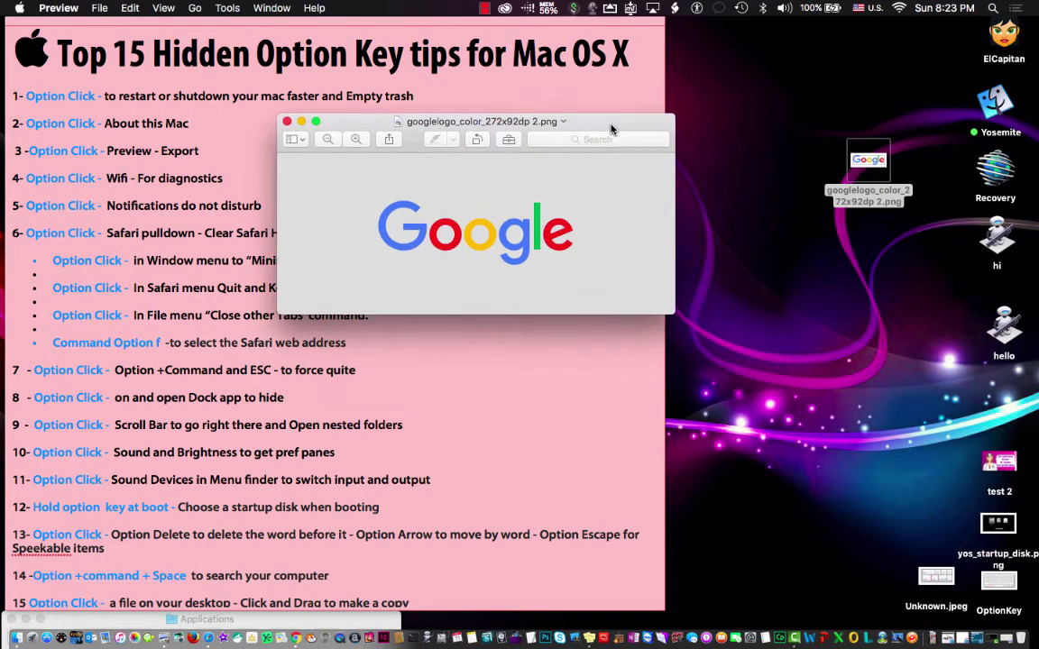
# Step: View Preview's version details in About Preview, then close that window
pyautogui.click(56, 7)
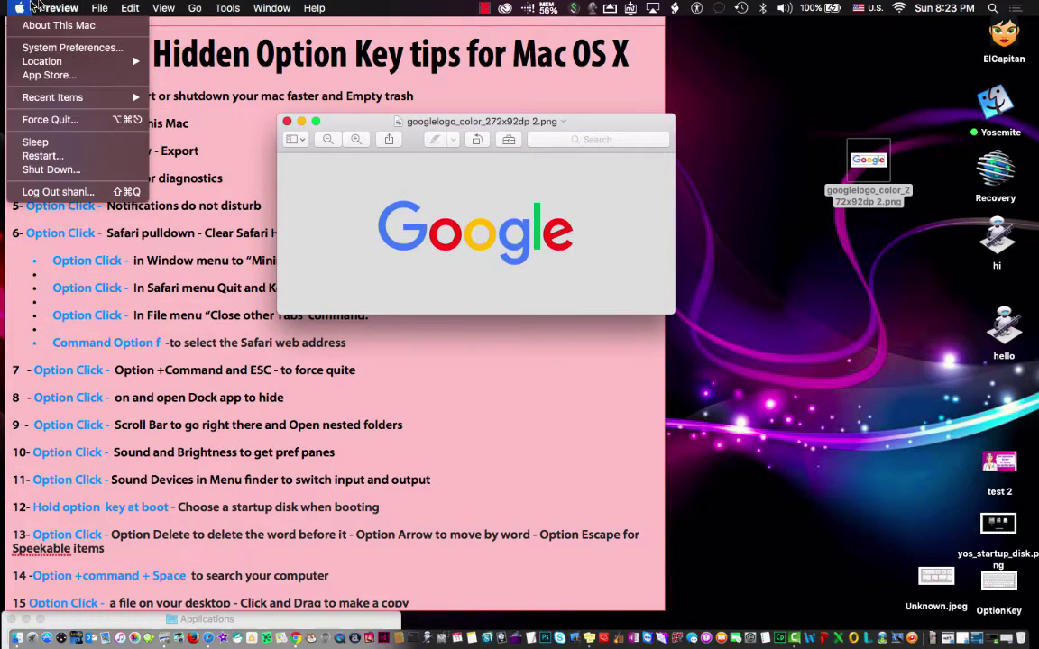
pyautogui.click(54, 27)
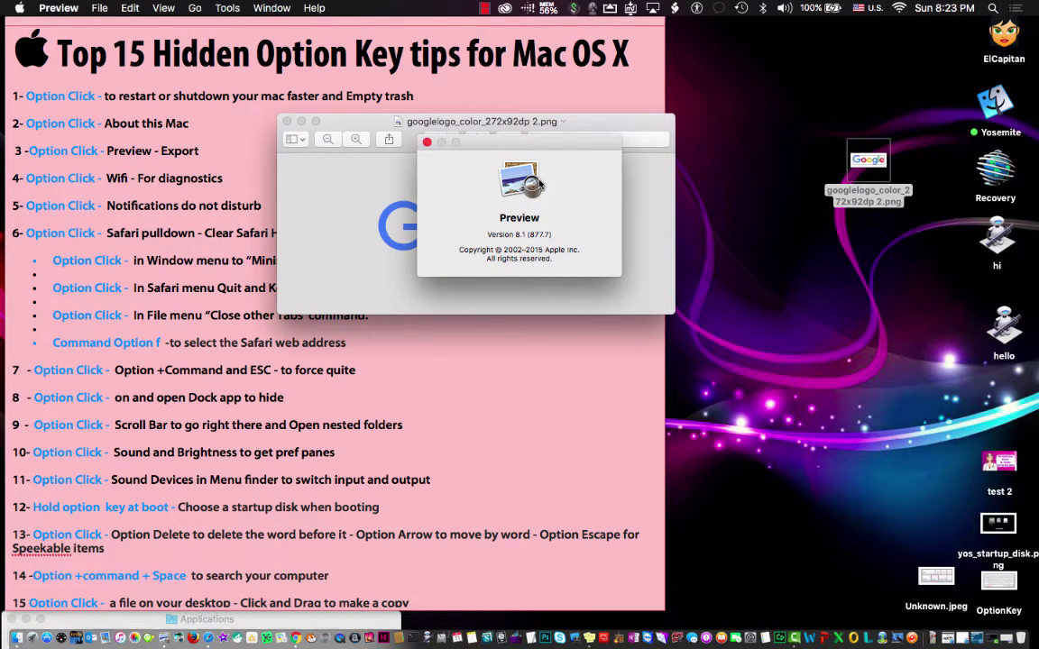
pyautogui.click(427, 141)
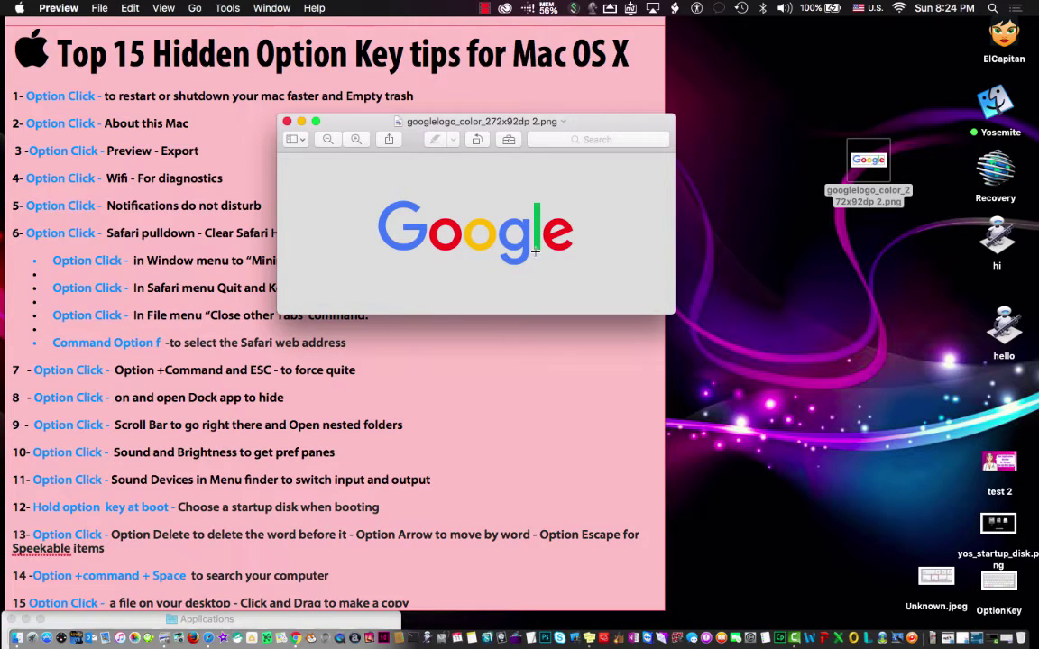
pyautogui.click(96, 7)
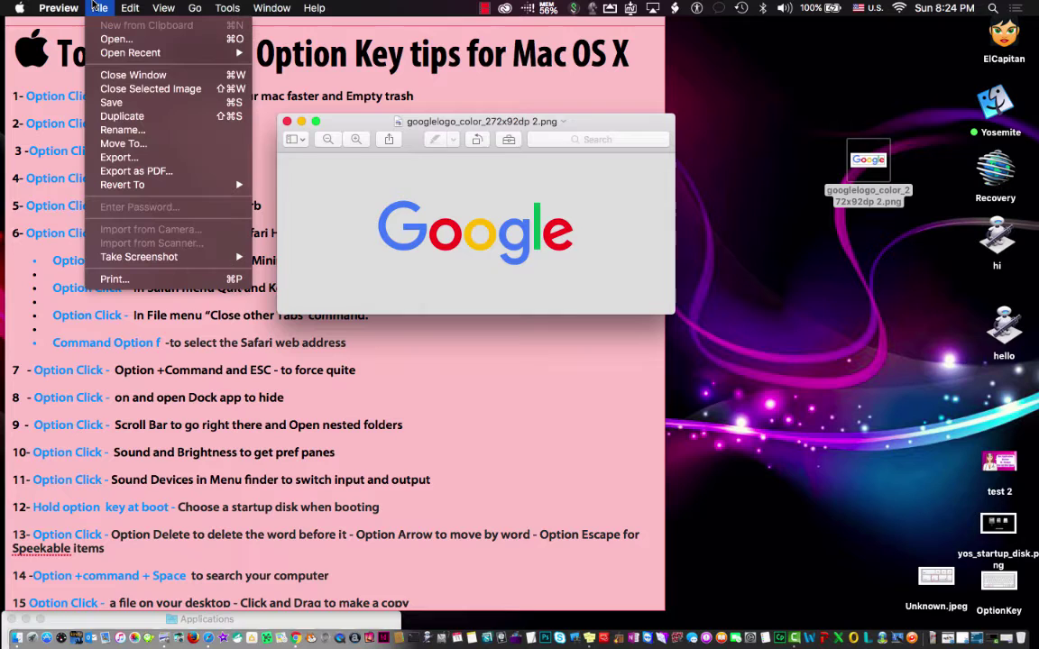
# Step: Browse the full Option-revealed export format list for the Google logo, keep PNG, and cancel
pyautogui.click(119, 157)
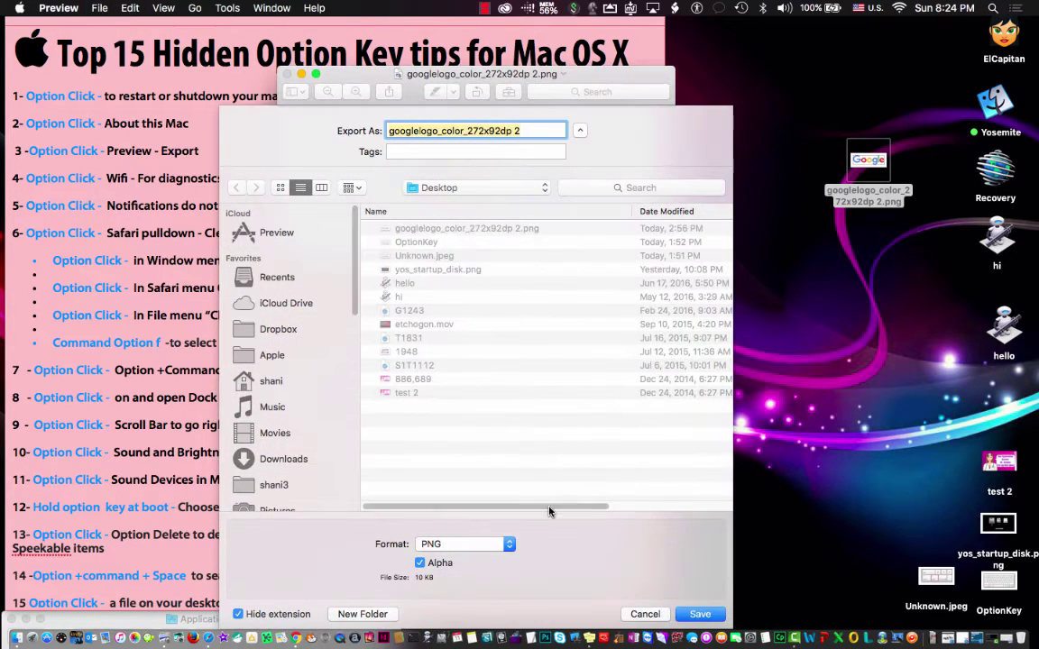
pyautogui.click(502, 545)
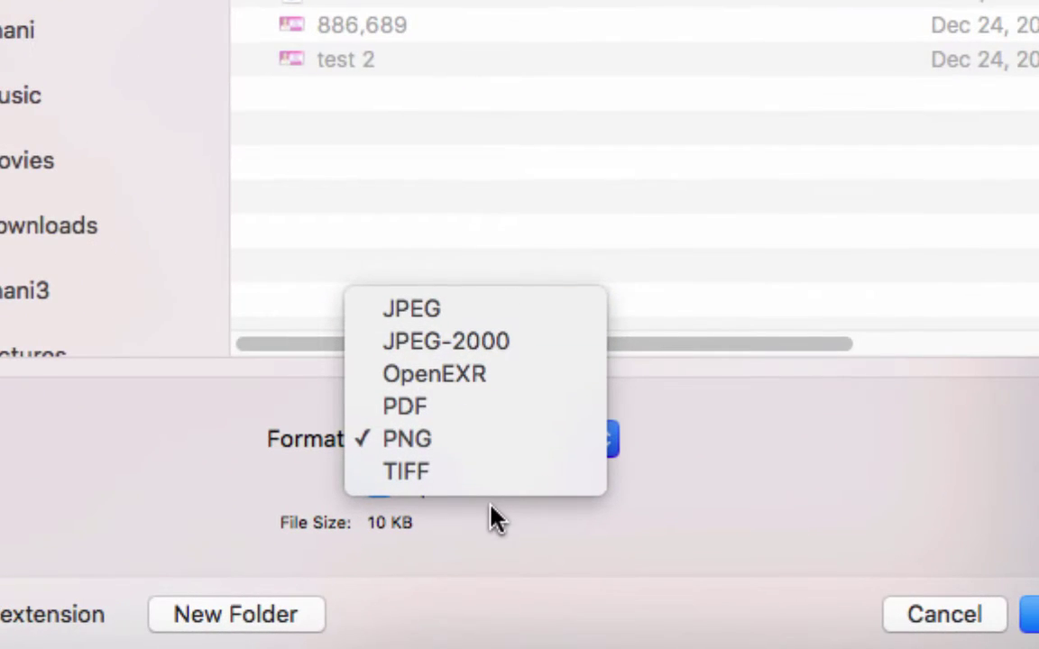
pyautogui.click(491, 508)
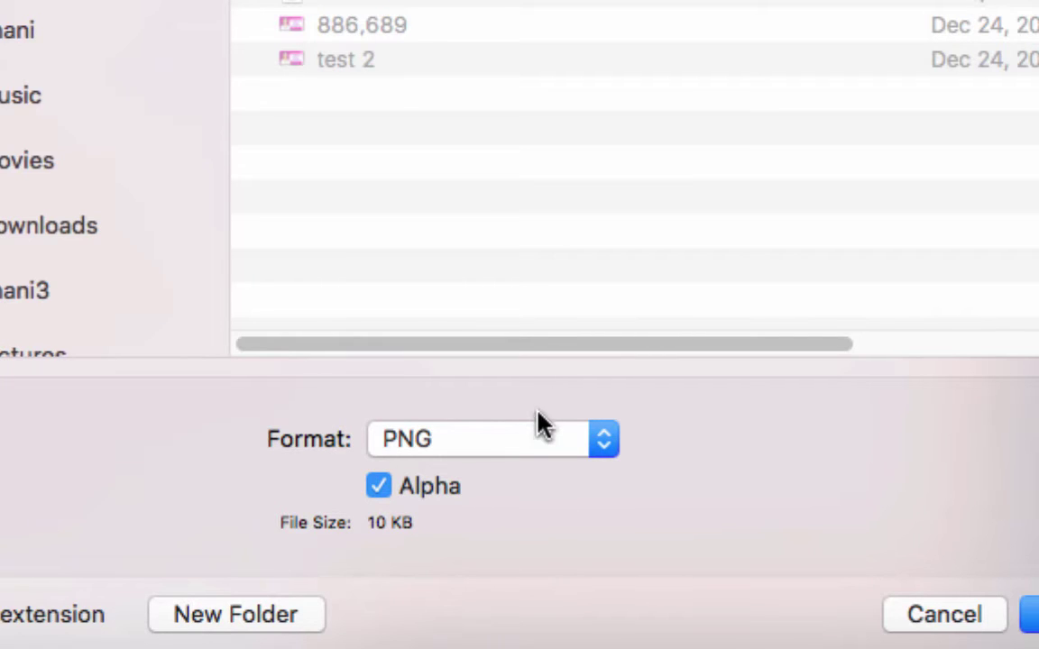
pyautogui.click(527, 445)
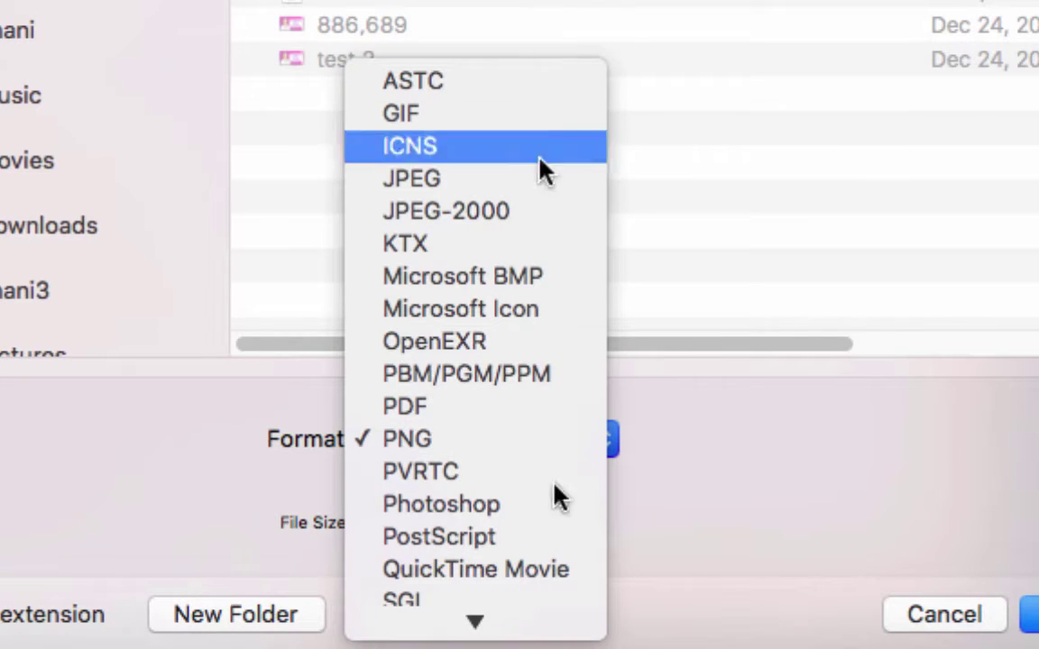
pyautogui.scroll(-2, 547, 169)
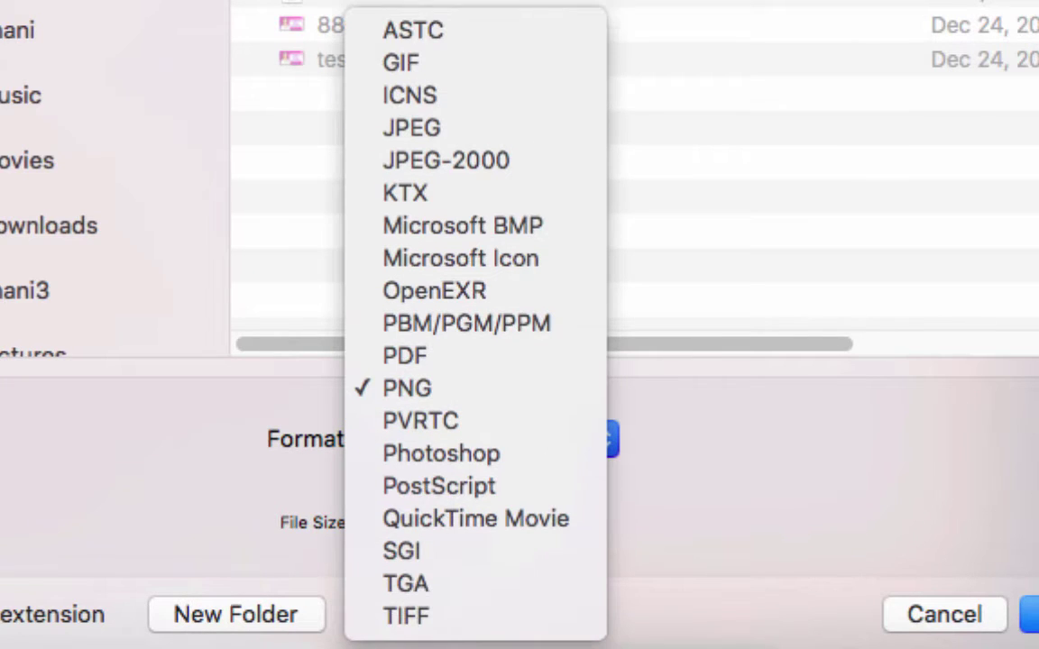
pyautogui.click(755, 534)
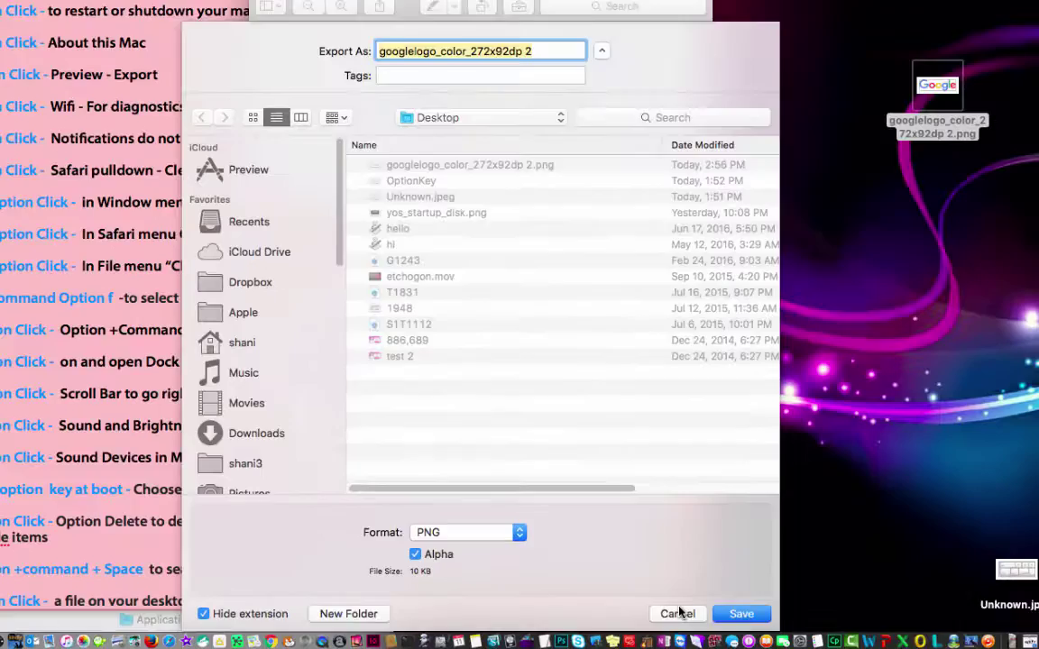
pyautogui.click(944, 614)
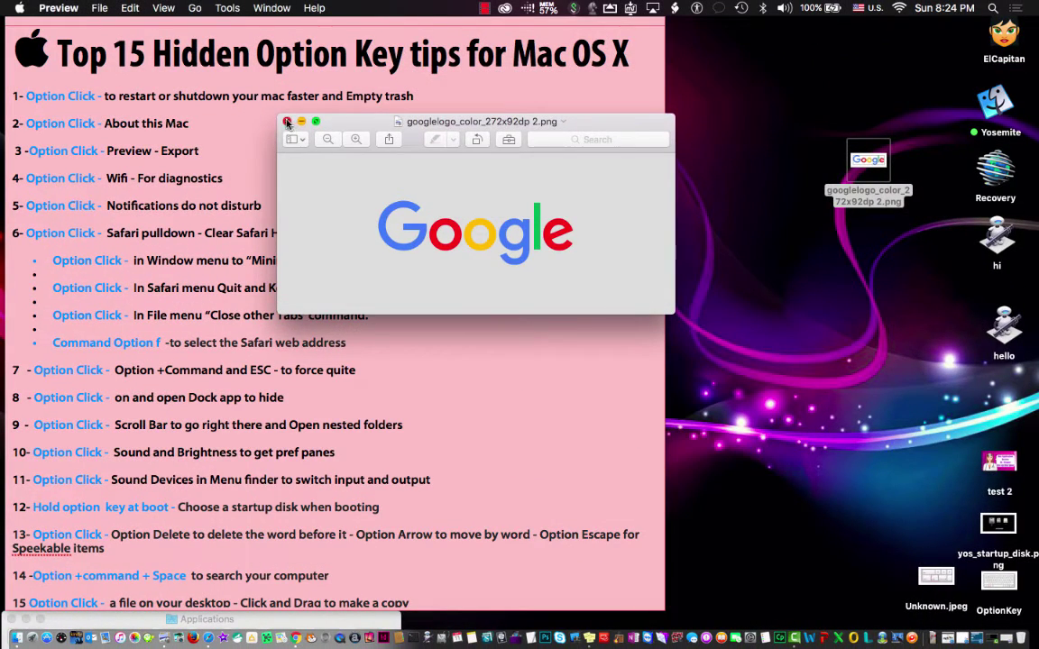
# Step: Close the Google logo window and Option-click Wi-Fi to show interface details and diagnostics
pyautogui.press('super+w')
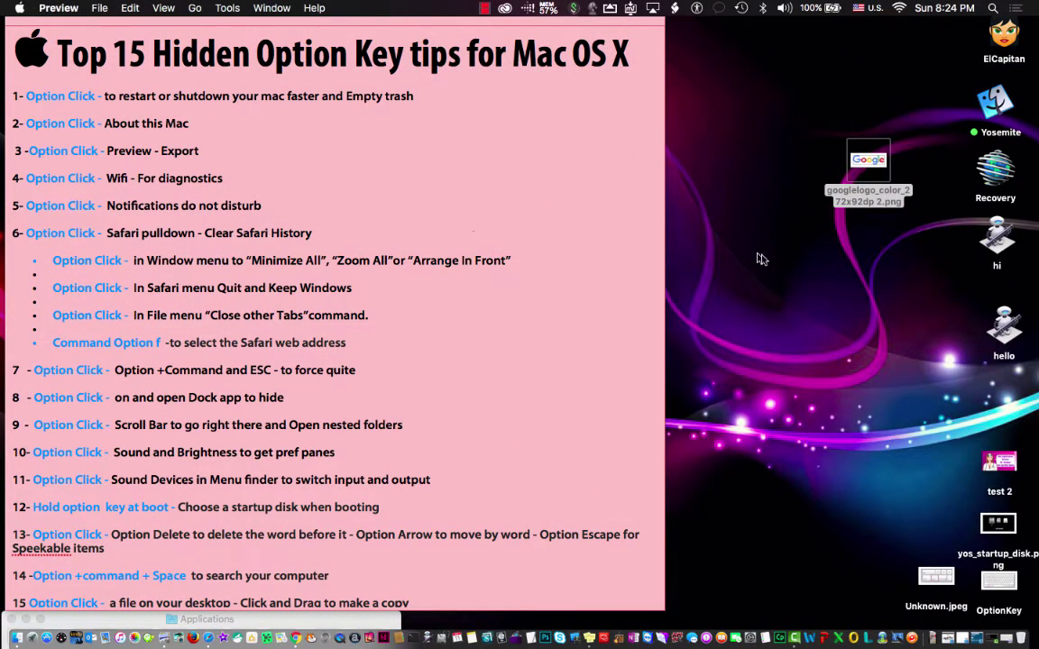
pyautogui.press('super+q')
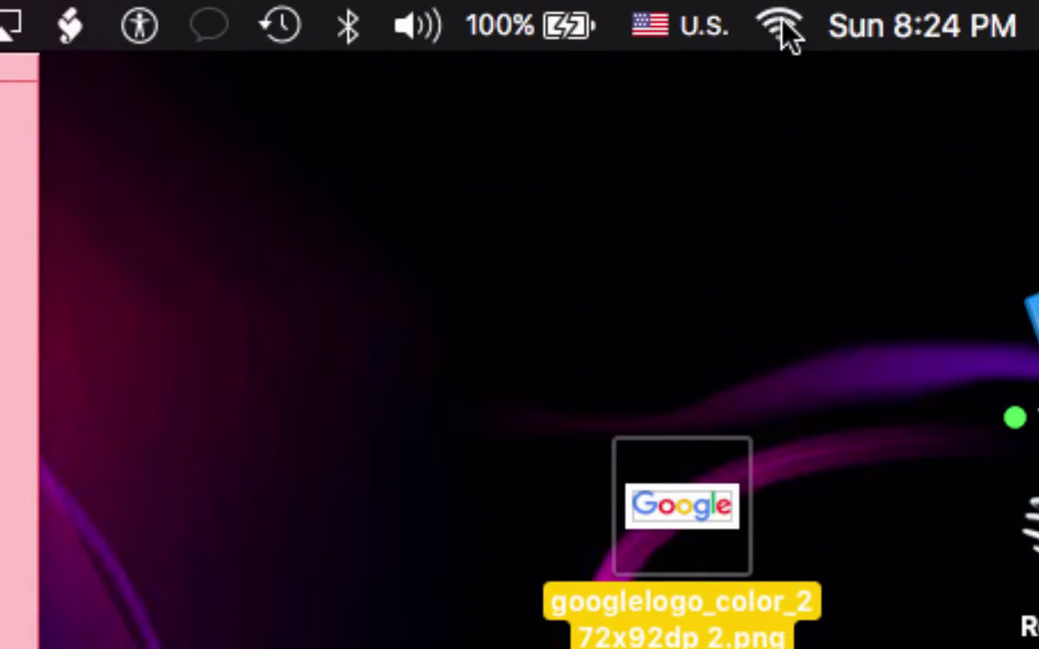
pyautogui.click(785, 34)
pyautogui.click(785, 36)
pyautogui.click(782, 25)
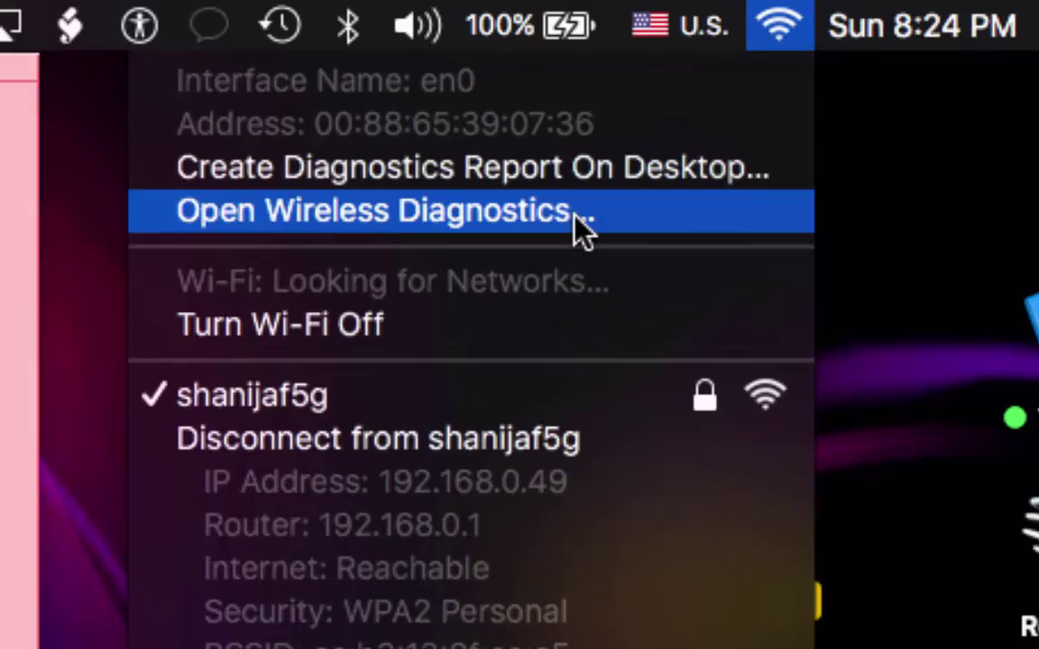
# Step: Run a Wireless Diagnostics scan showing best channels 1, 2 (2.4 GHz) and 40, 44 (5 GHz)
pyautogui.click(574, 217)
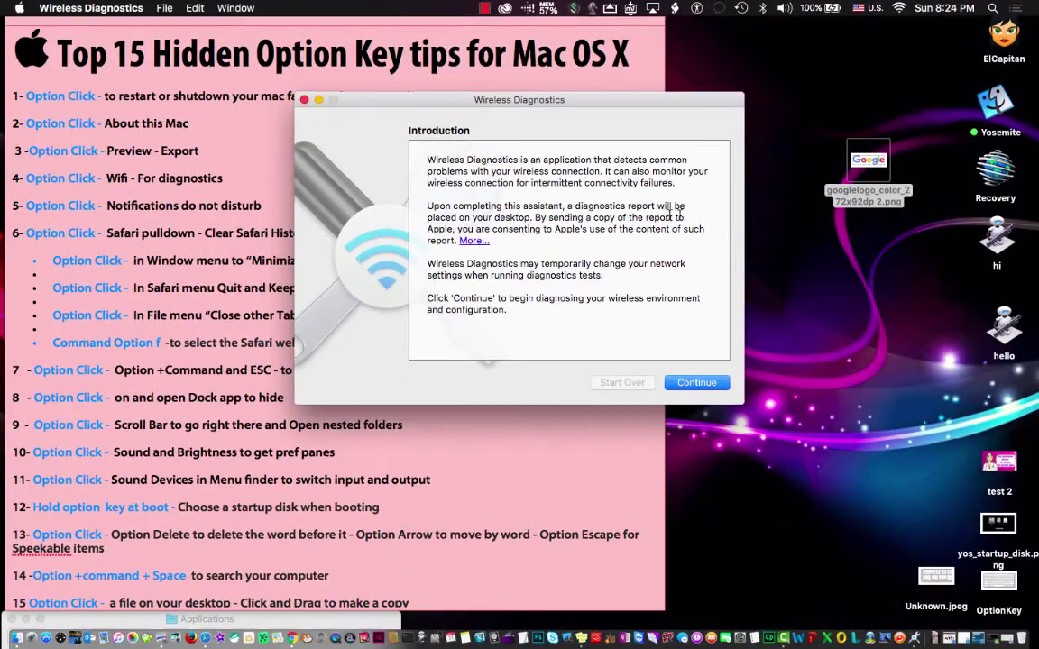
pyautogui.click(229, 7)
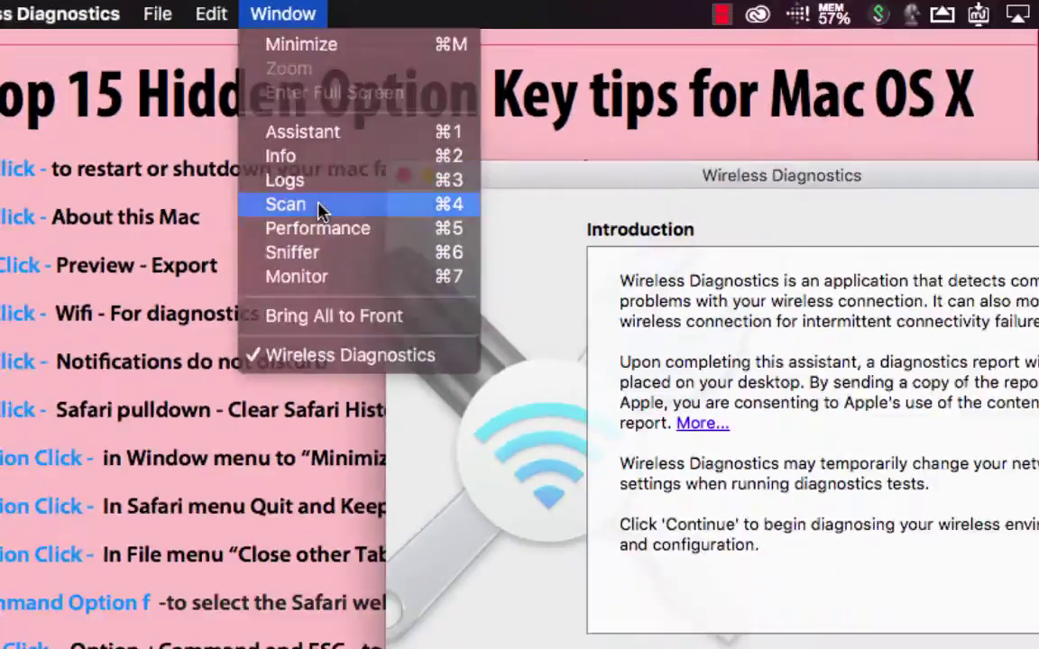
pyautogui.click(425, 357)
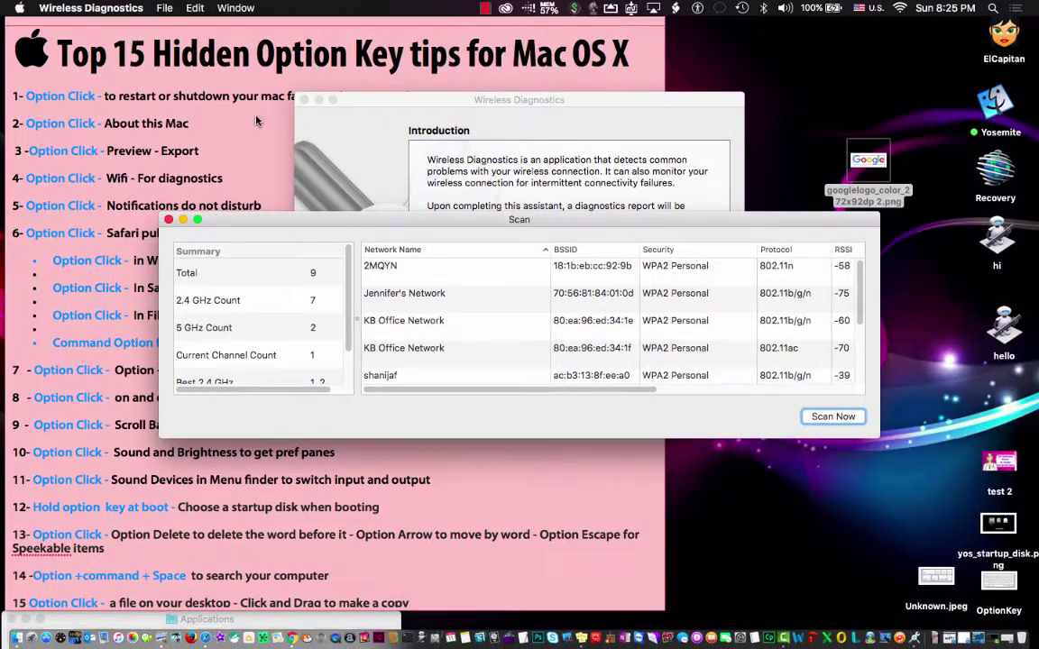
pyautogui.scroll(-2, 262, 316)
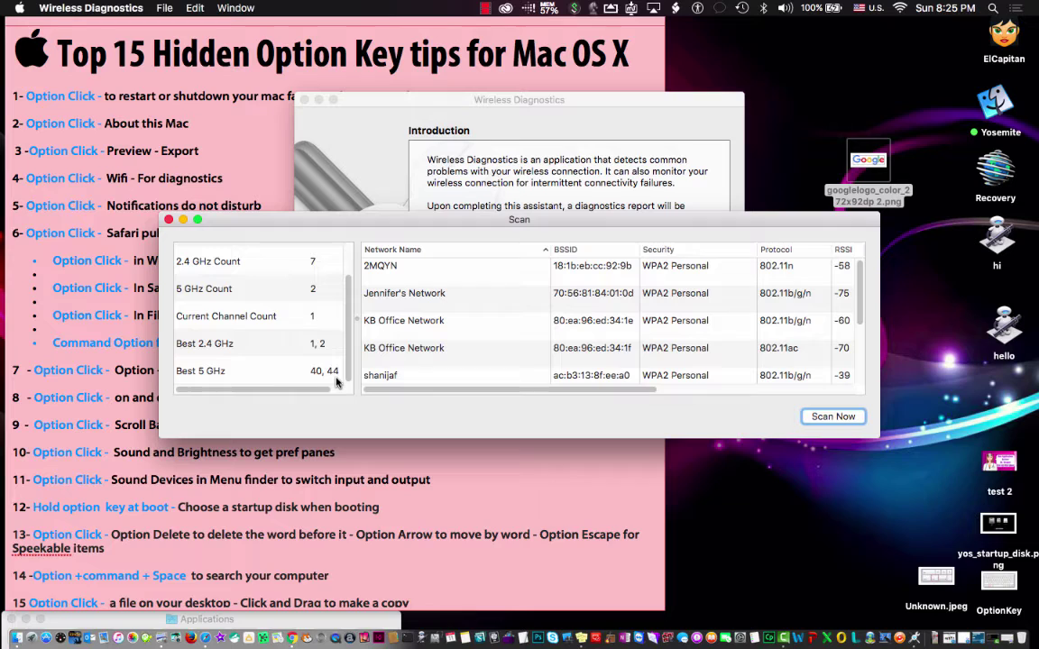
pyautogui.click(167, 219)
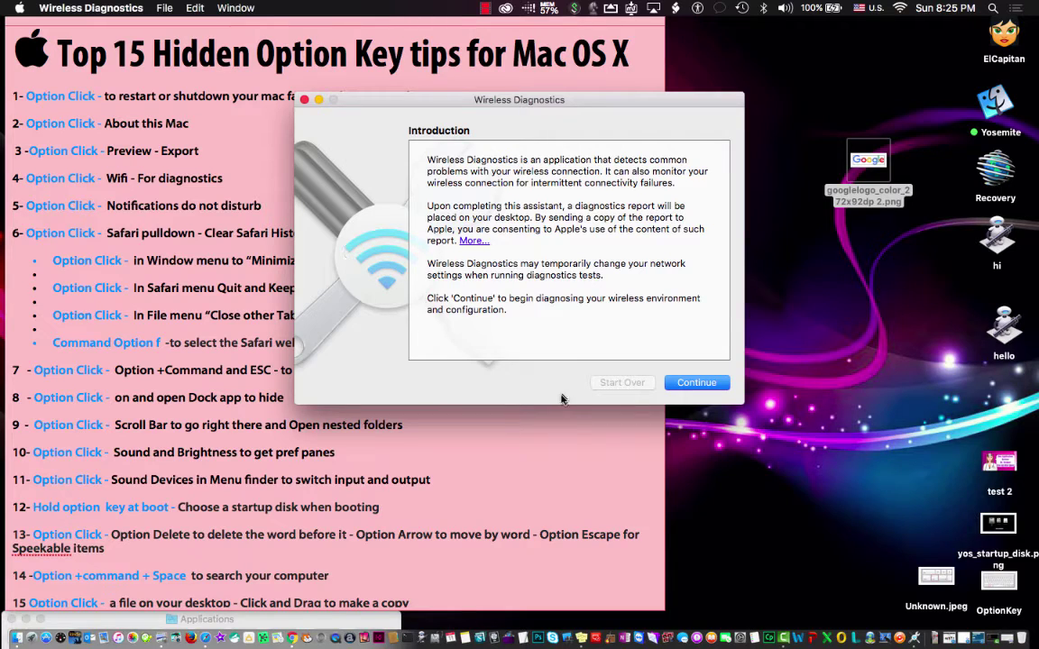
pyautogui.click(90, 8)
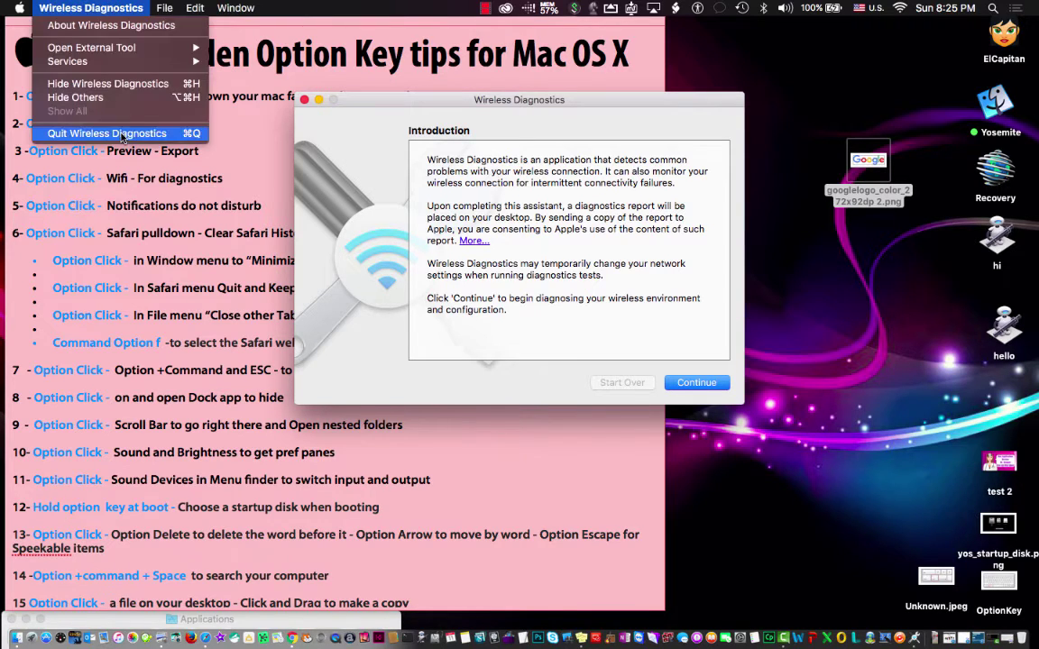
# Step: Quit Wireless Diagnostics and briefly check Notification Center
pyautogui.click(90, 131)
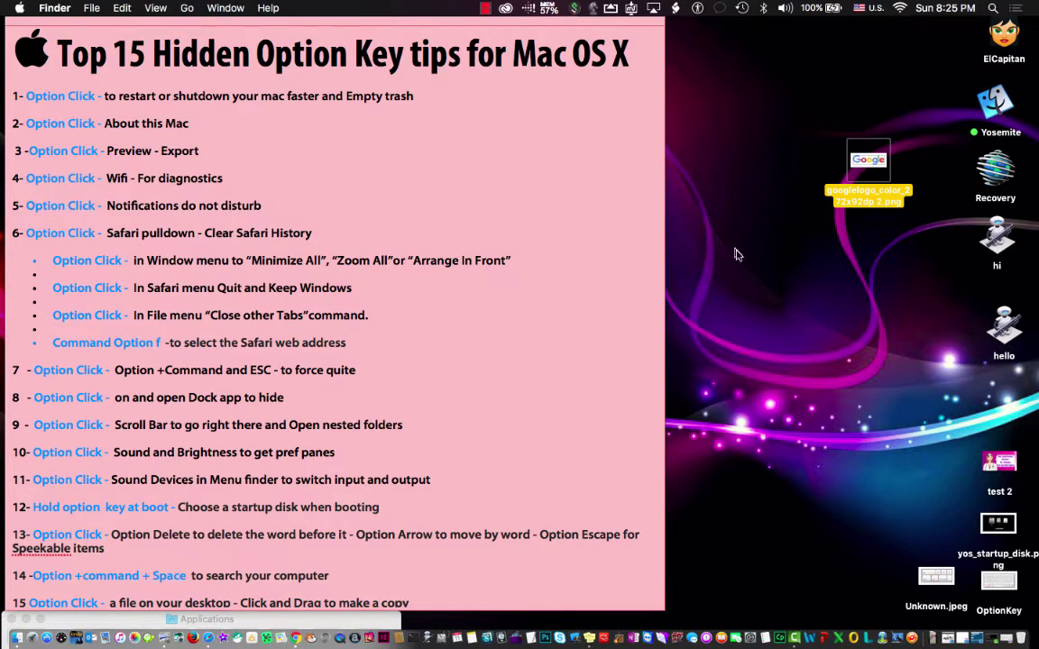
pyautogui.click(765, 274)
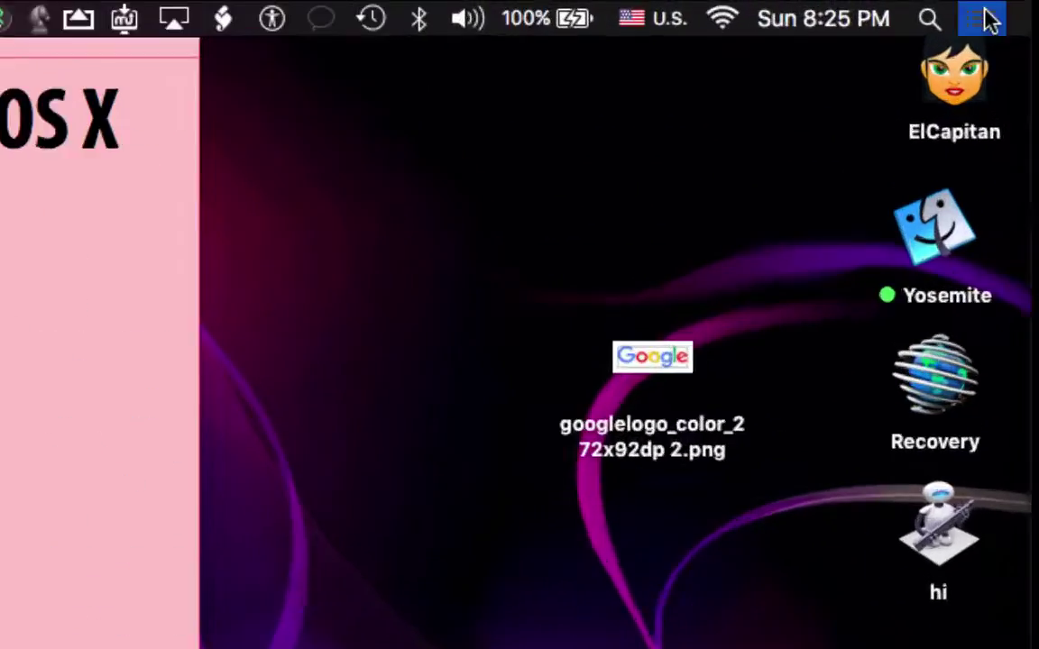
pyautogui.click(1018, 8)
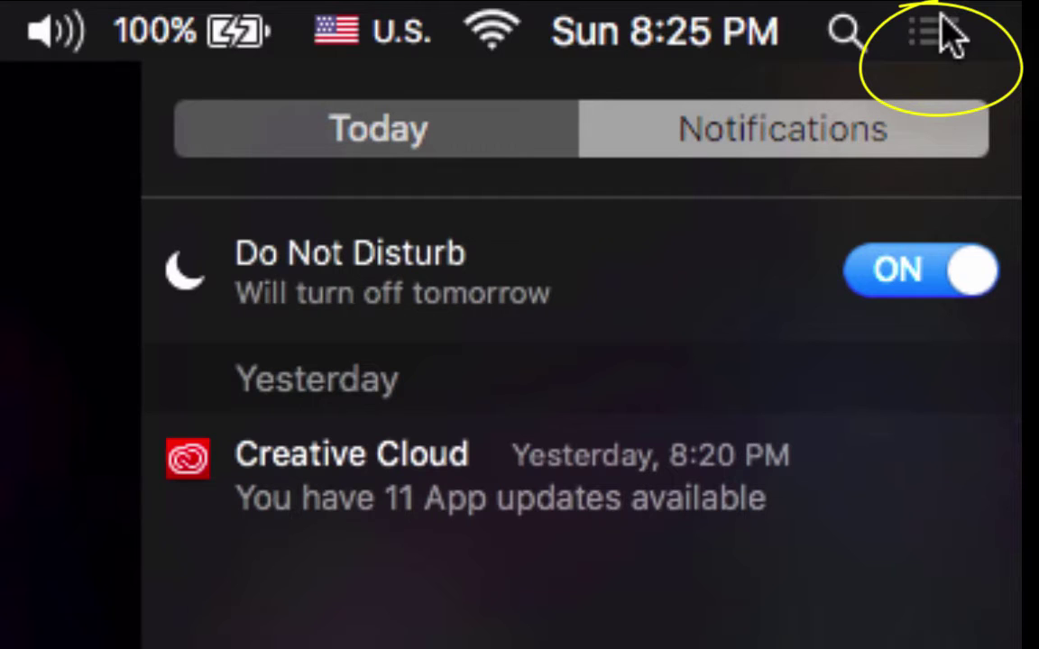
pyautogui.click(944, 36)
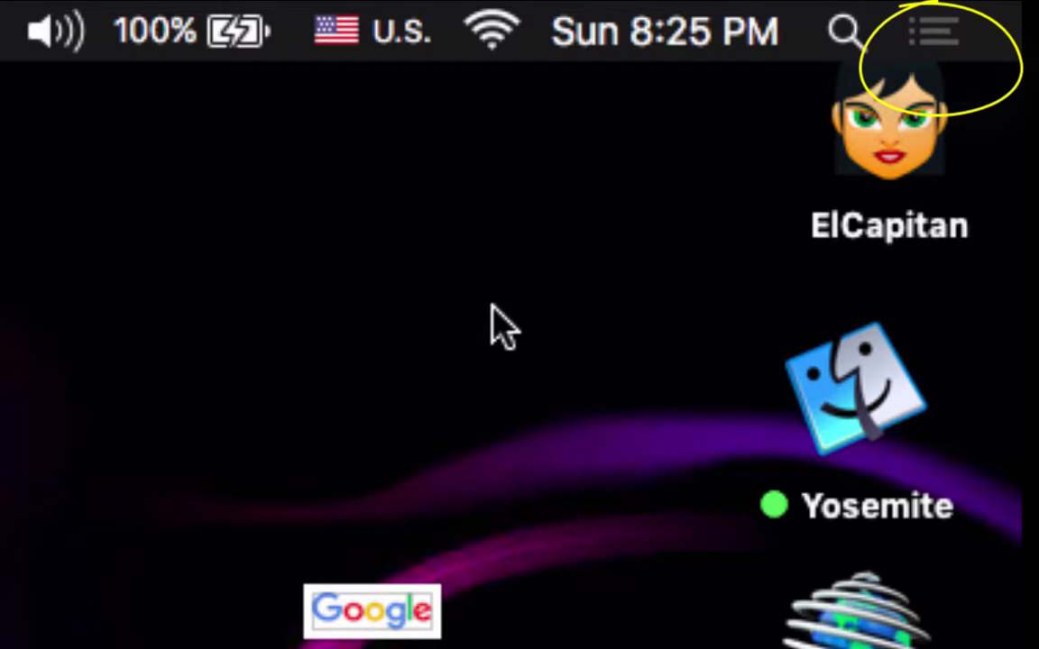
# Step: Option-click the Notification Center icon to toggle Do Not Disturb, leaving it on
pyautogui.keyDown('alt'); pyautogui.click(942, 29); pyautogui.keyUp('alt')
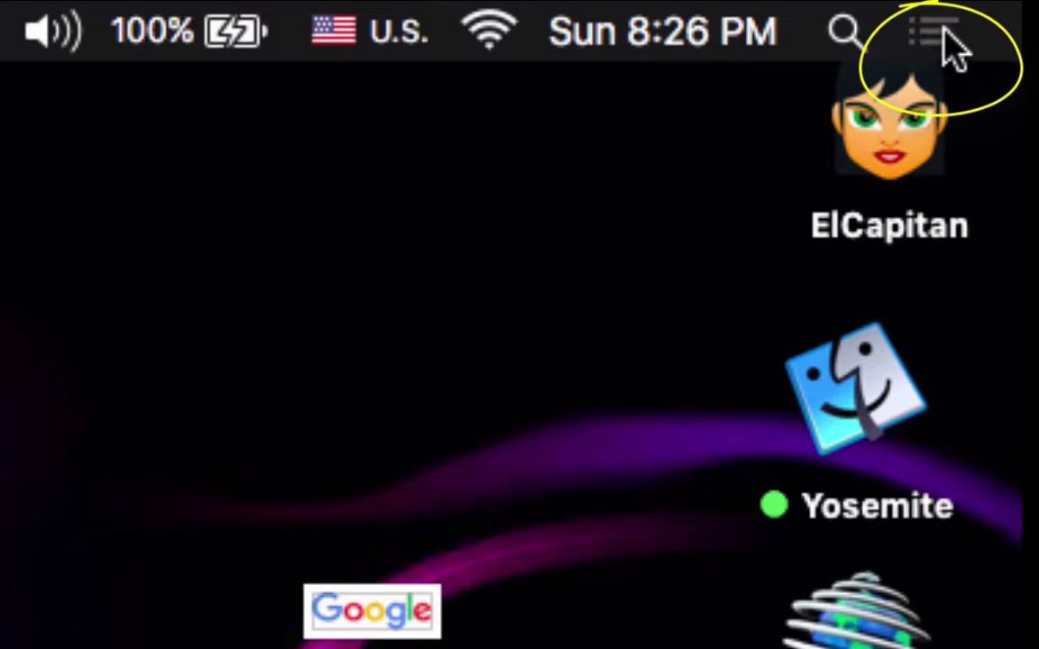
pyautogui.keyDown('alt'); pyautogui.click(947, 31); pyautogui.keyUp('alt')
pyautogui.keyDown('alt'); pyautogui.click(948, 34); pyautogui.keyUp('alt')
pyautogui.keyDown('alt'); pyautogui.click(949, 32); pyautogui.keyUp('alt')
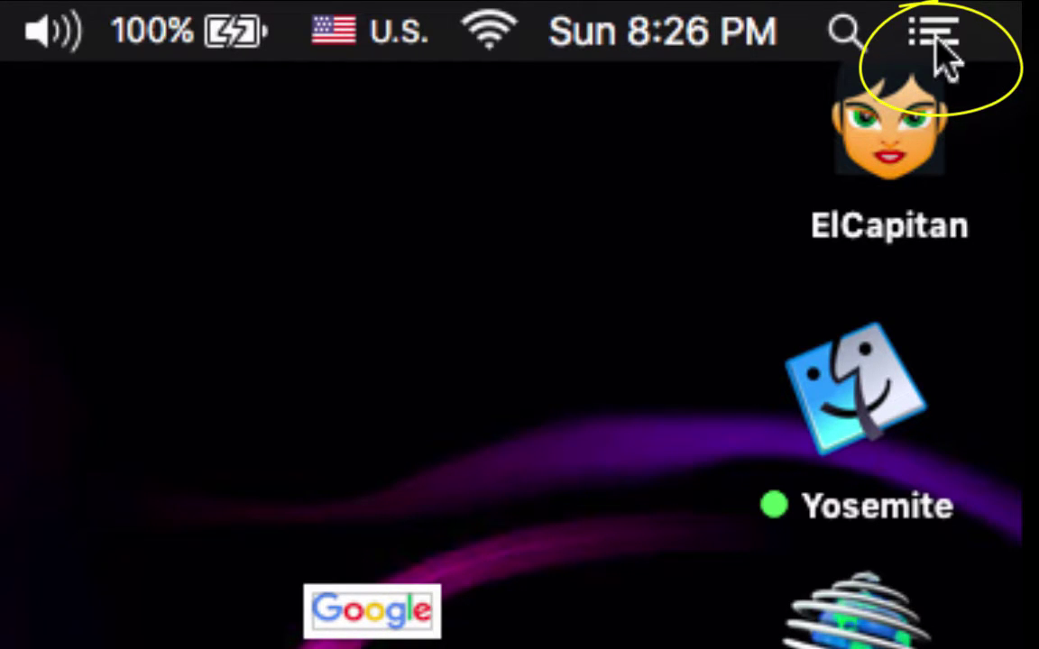
pyautogui.keyDown('alt'); pyautogui.click(936, 41); pyautogui.keyUp('alt')
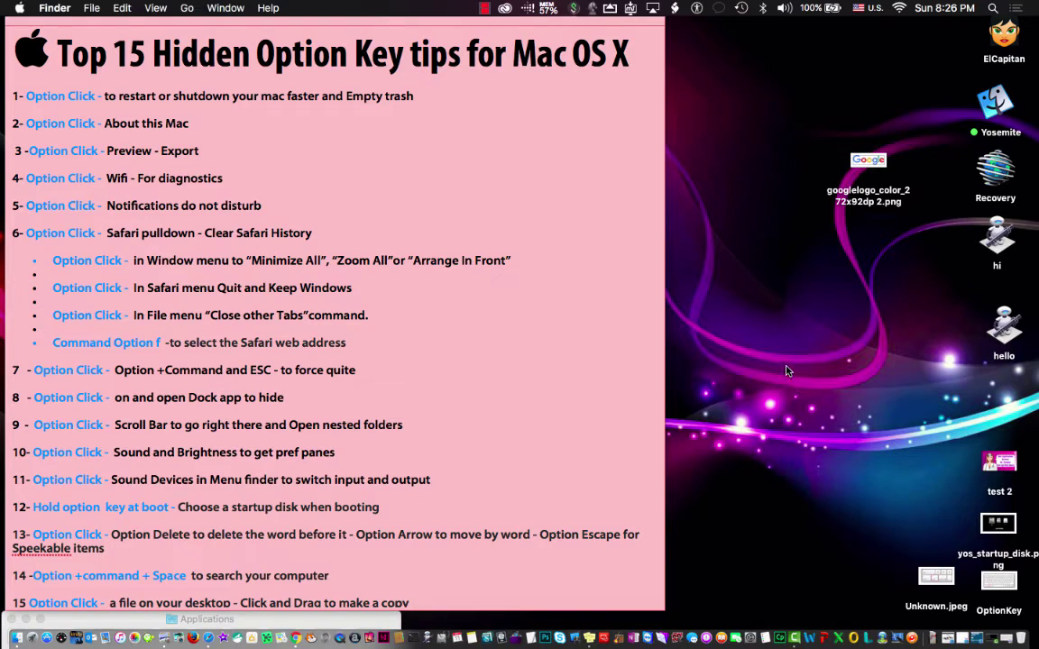
# Step: Launch Safari and switch between the Google and Apple windows from the Window menu
pyautogui.click(209, 638)
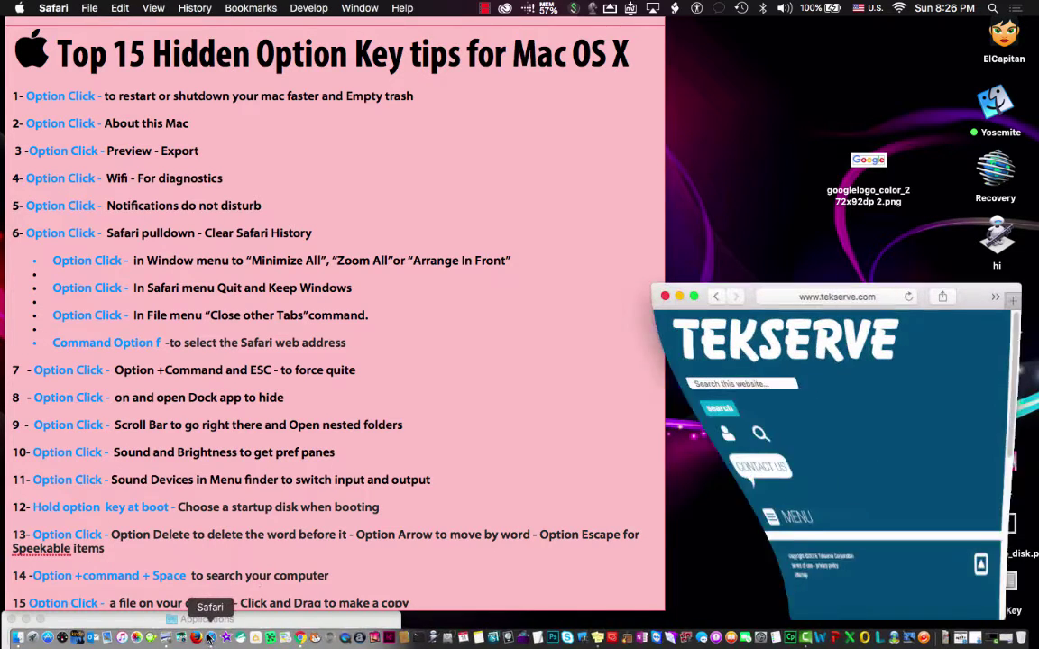
pyautogui.click(358, 7)
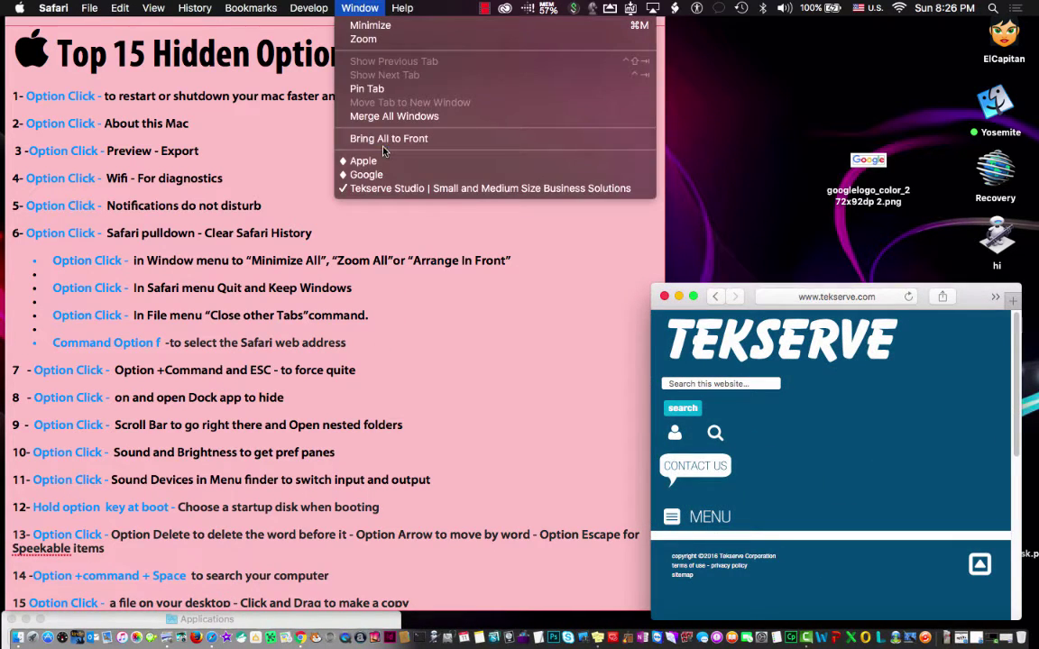
pyautogui.click(366, 174)
pyautogui.click(360, 9)
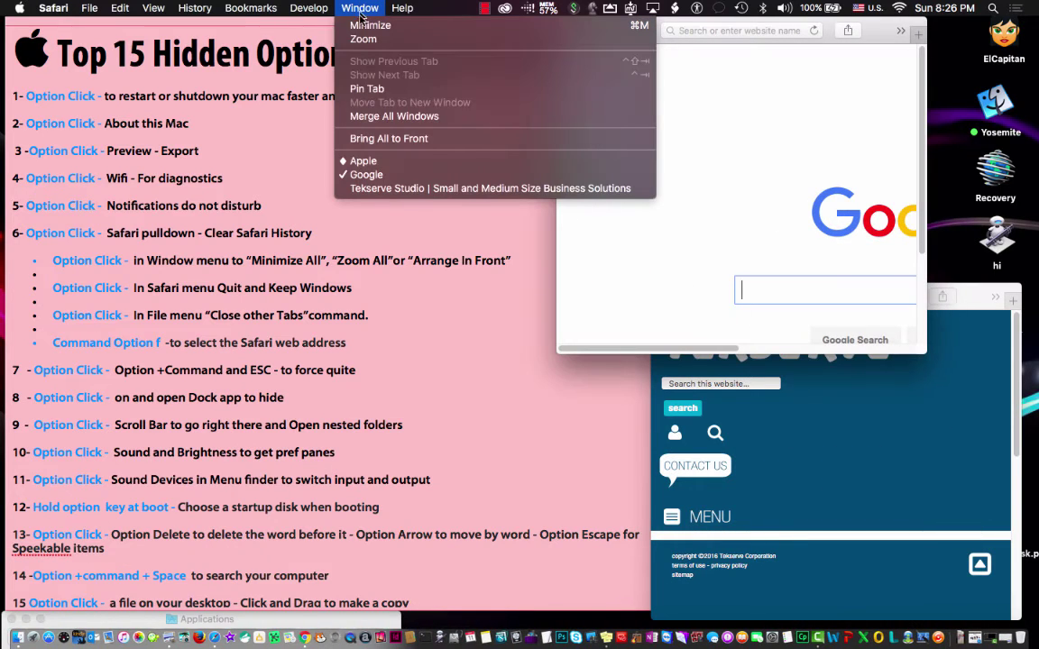
pyautogui.click(363, 162)
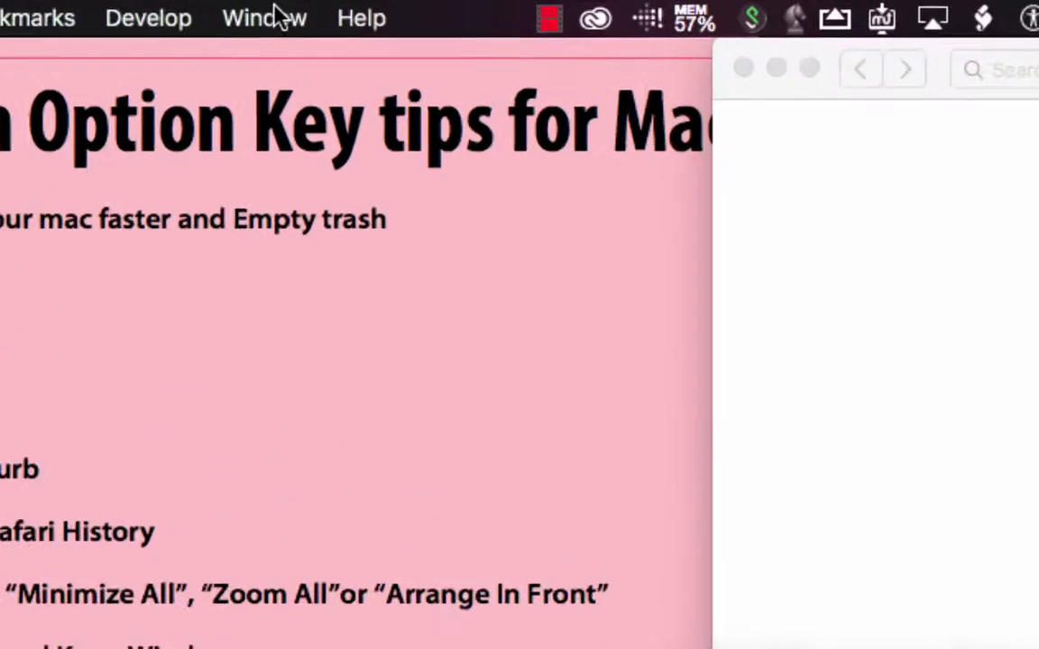
# Step: Minimize every Safari window at once with Window > Minimize All
pyautogui.click(364, 8)
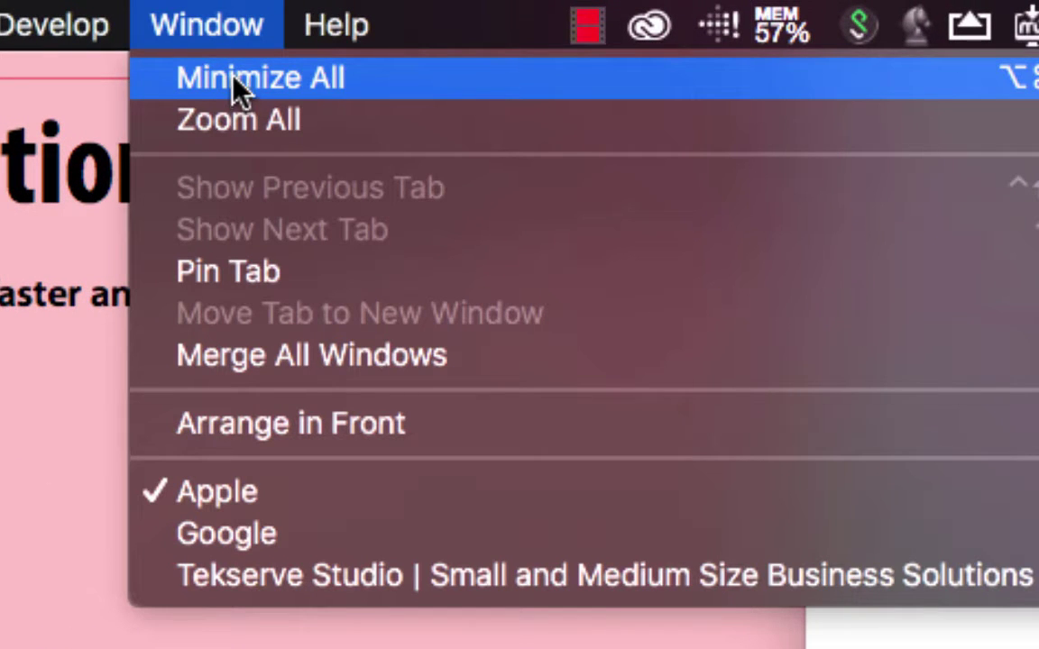
pyautogui.click(208, 7)
pyautogui.click(210, 5)
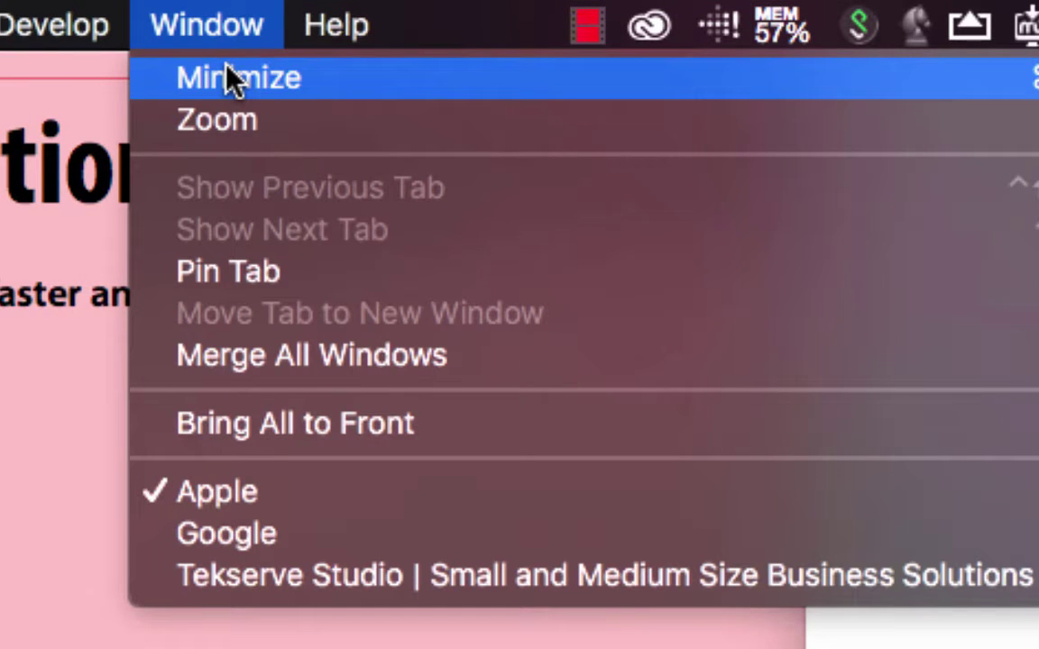
pyautogui.press('alt')
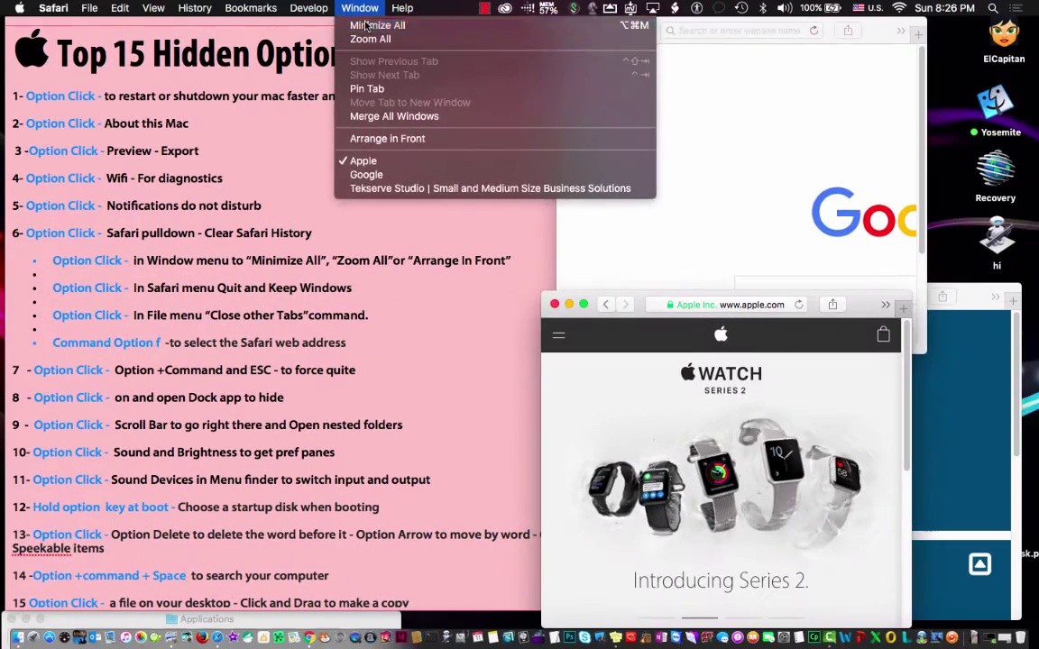
pyautogui.keyDown('alt'); pyautogui.click(342, 35); pyautogui.keyUp('alt')
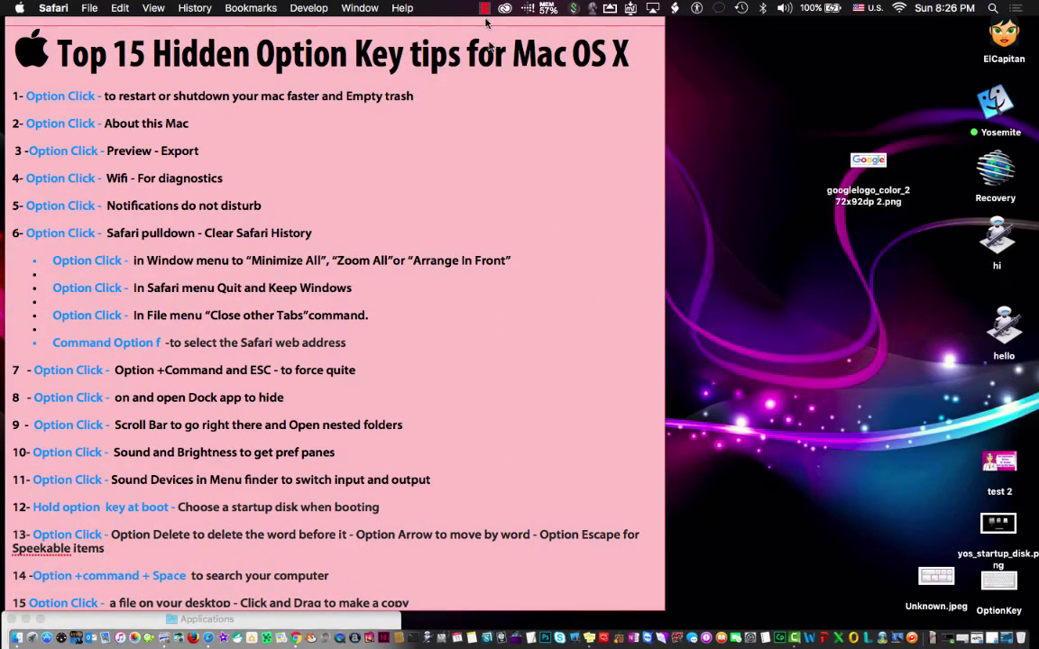
# Step: Restore the Apple, Google and Tekserve windows, leaving Tekserve in front
pyautogui.click(359, 8)
pyautogui.click(361, 160)
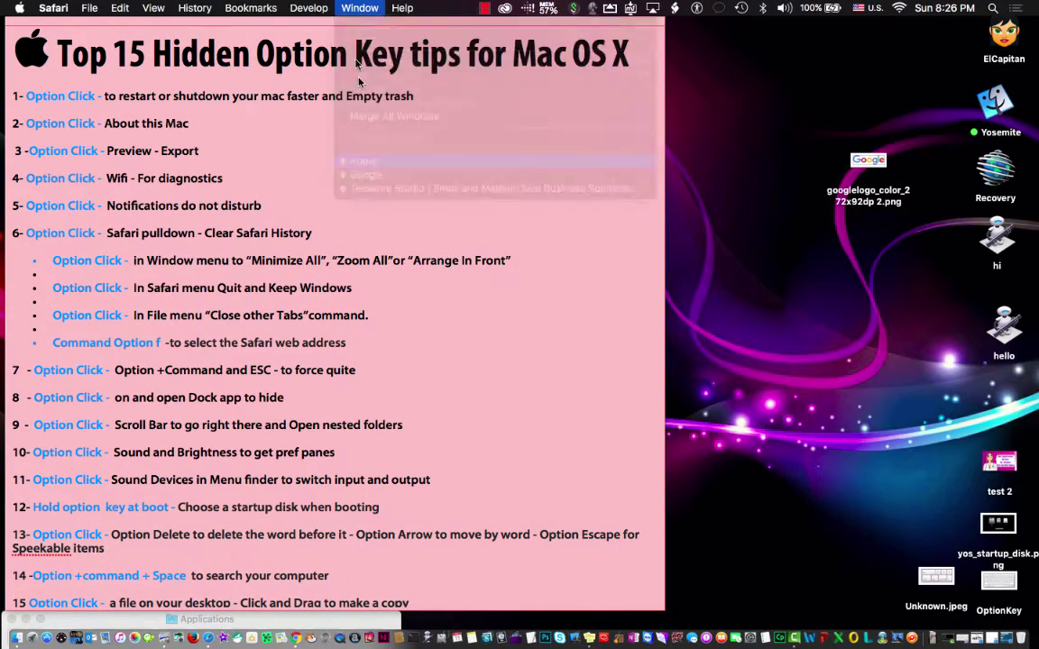
pyautogui.click(359, 8)
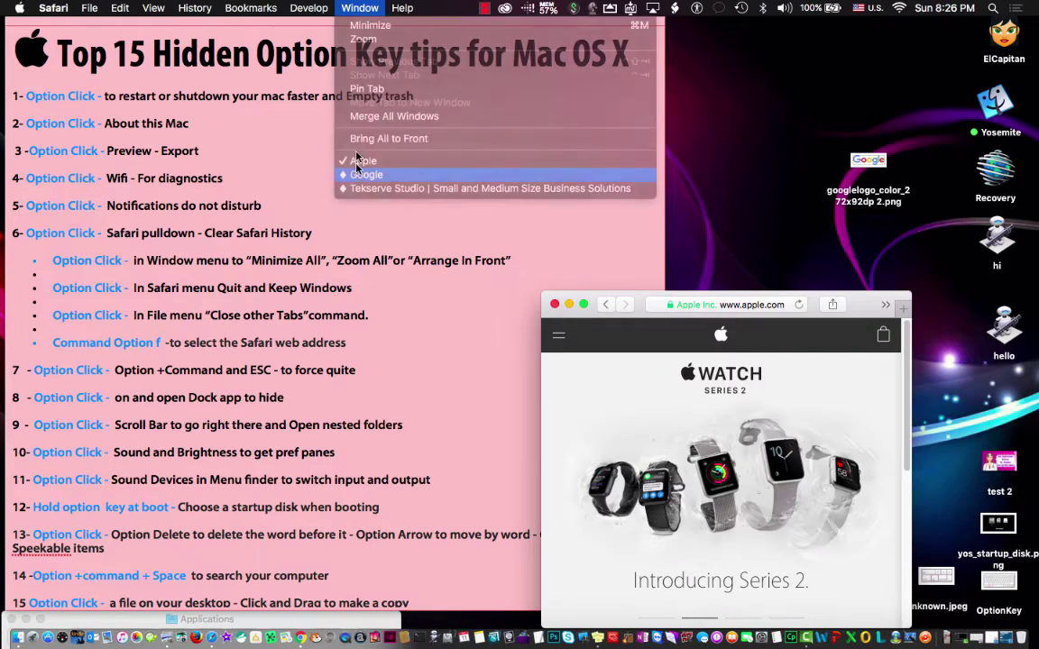
pyautogui.click(359, 9)
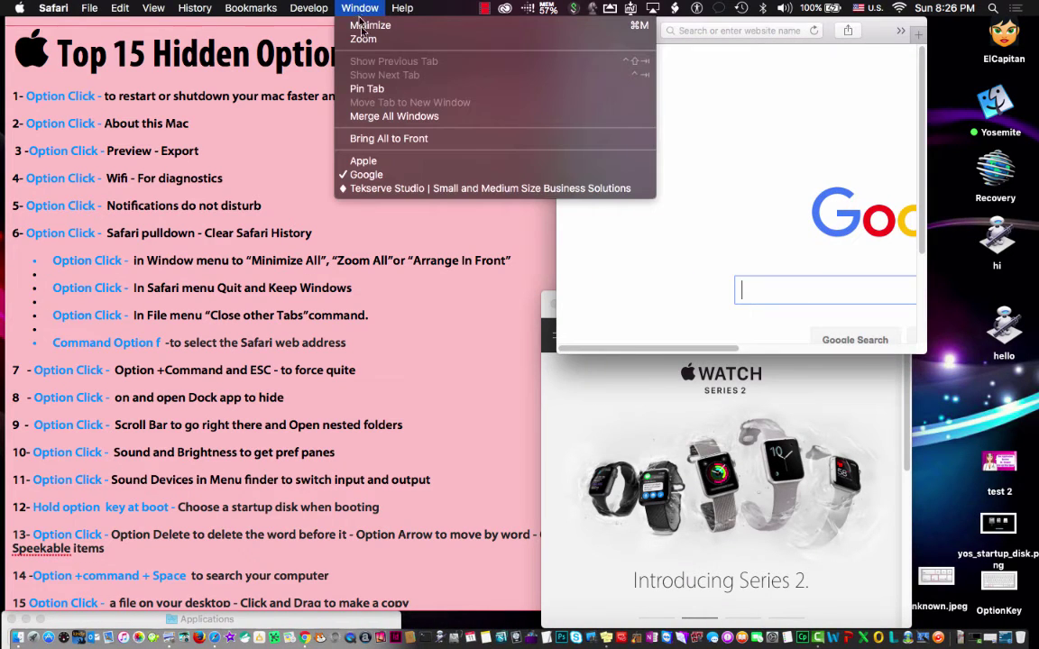
pyautogui.click(371, 189)
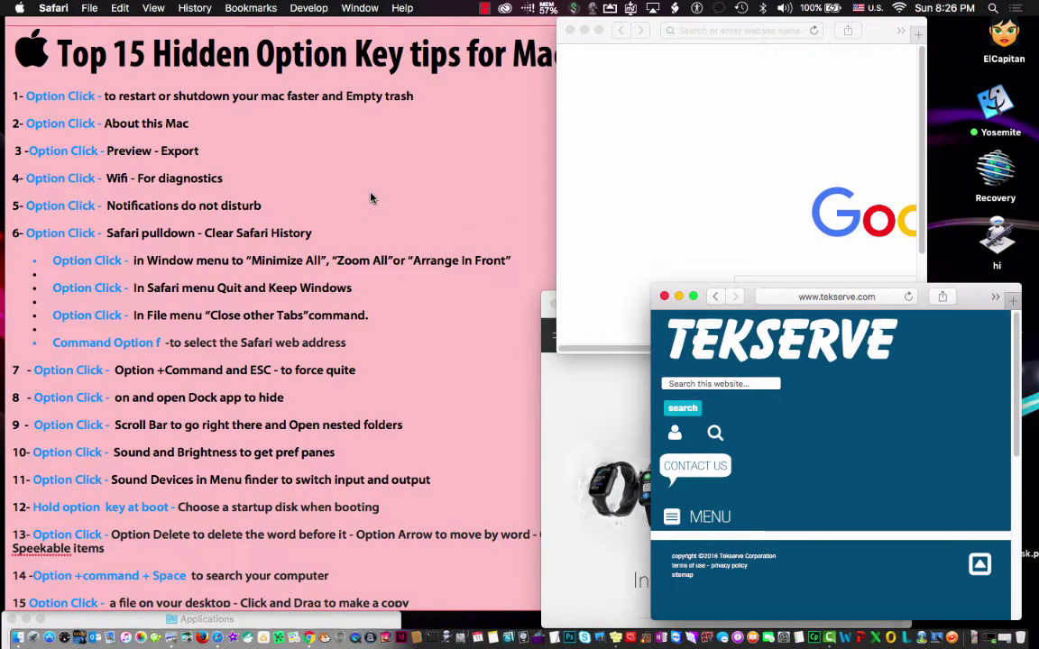
pyautogui.click(360, 7)
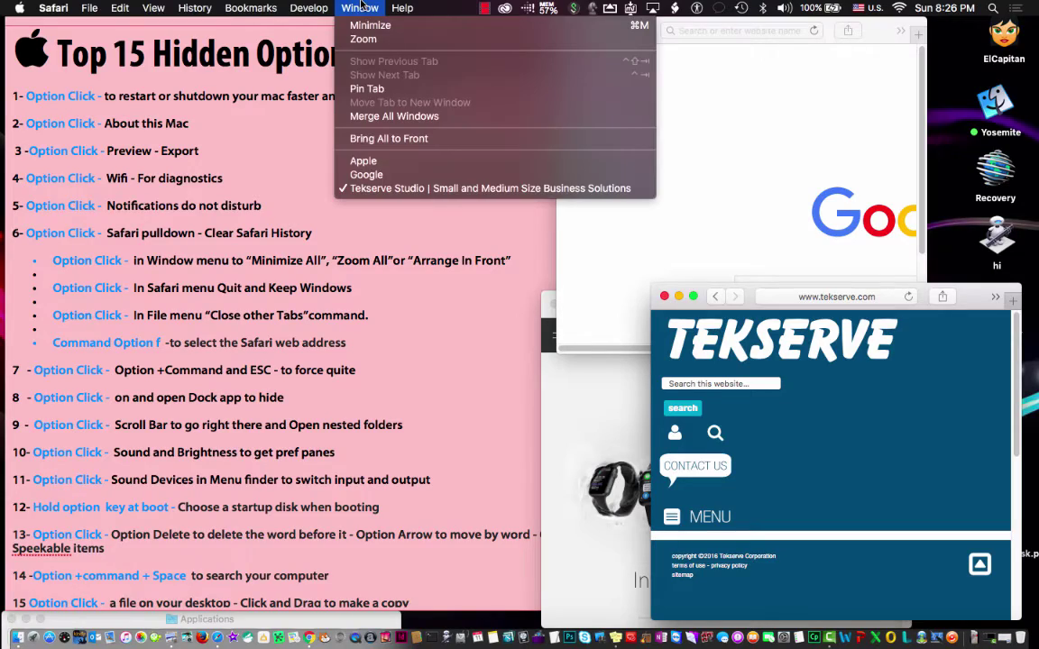
pyautogui.press('alt')
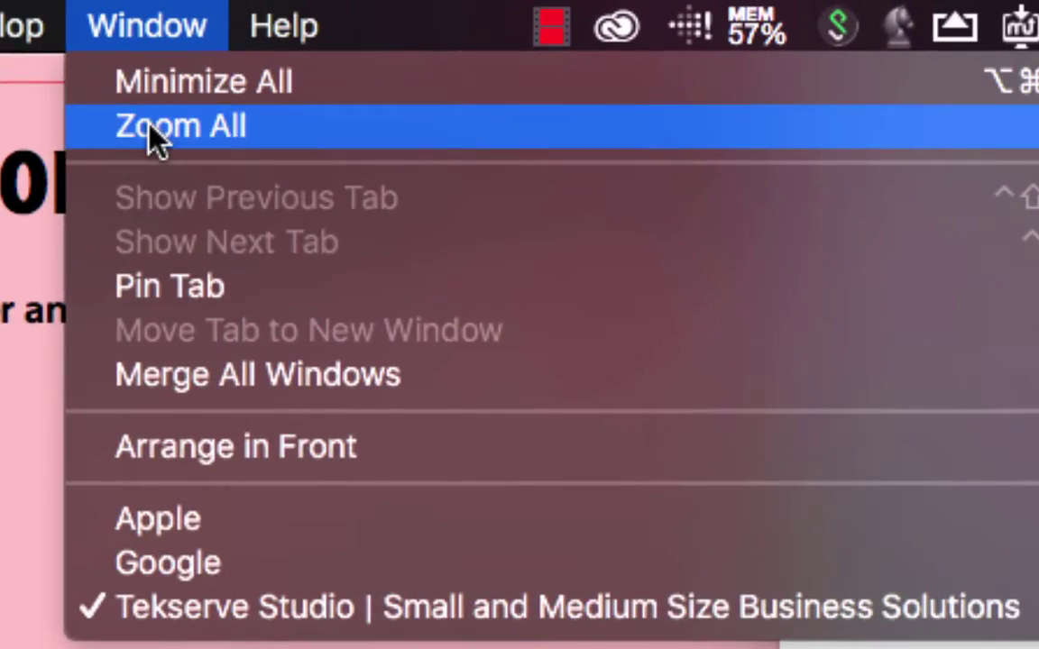
# Step: Zoom all Safari windows, then shrink Tekserve and drag Google down over the others
pyautogui.click(360, 40)
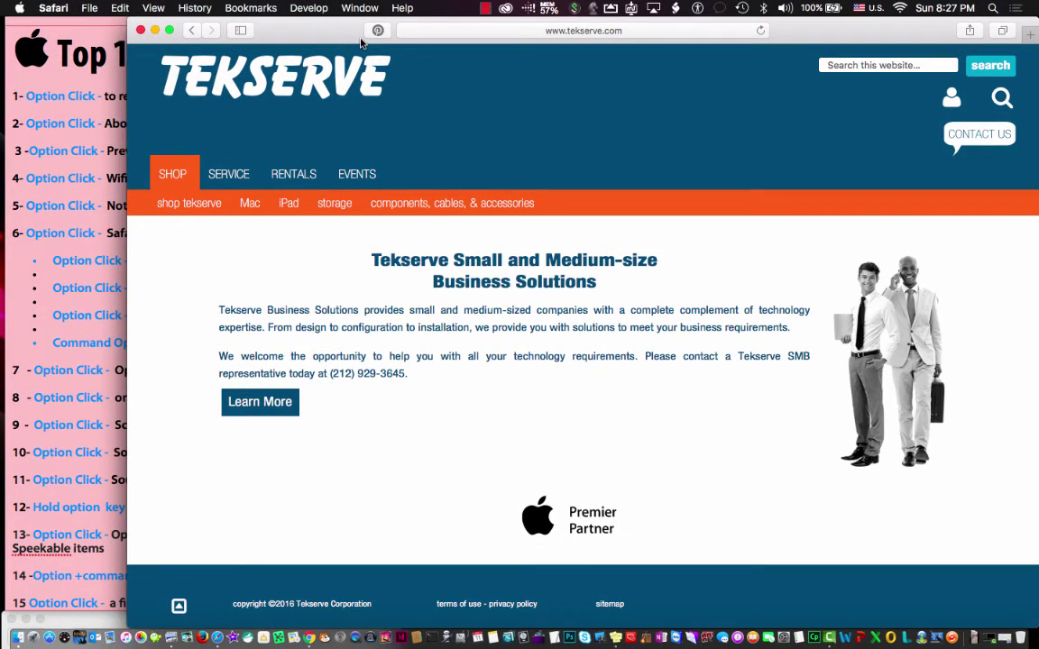
pyautogui.doubleClick(361, 42)
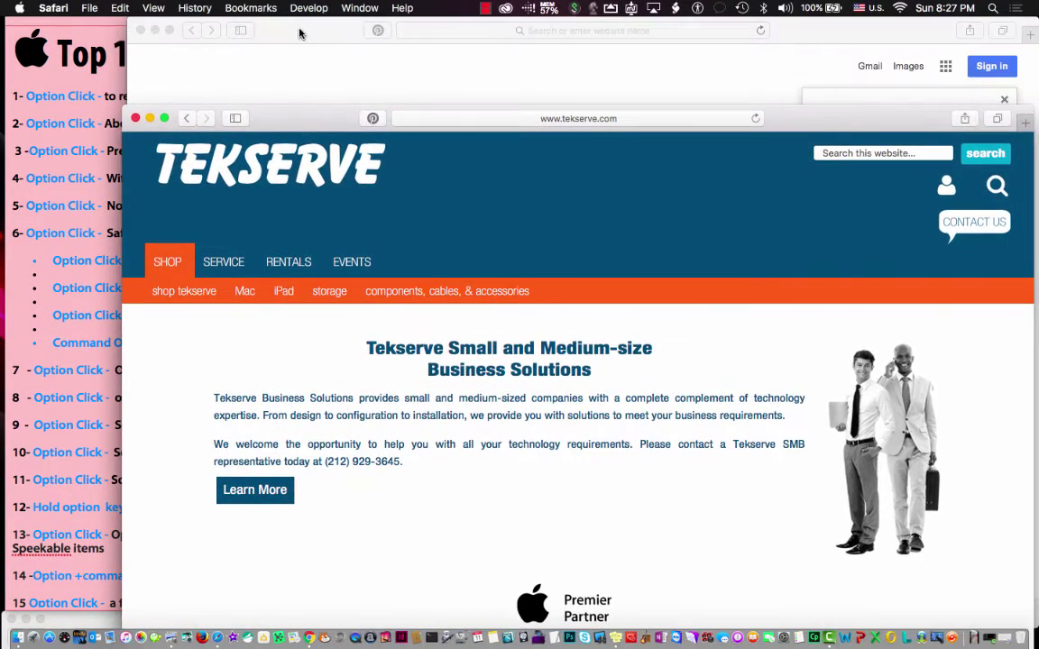
pyautogui.moveTo(369, 41); pyautogui.dragTo(321, 142)
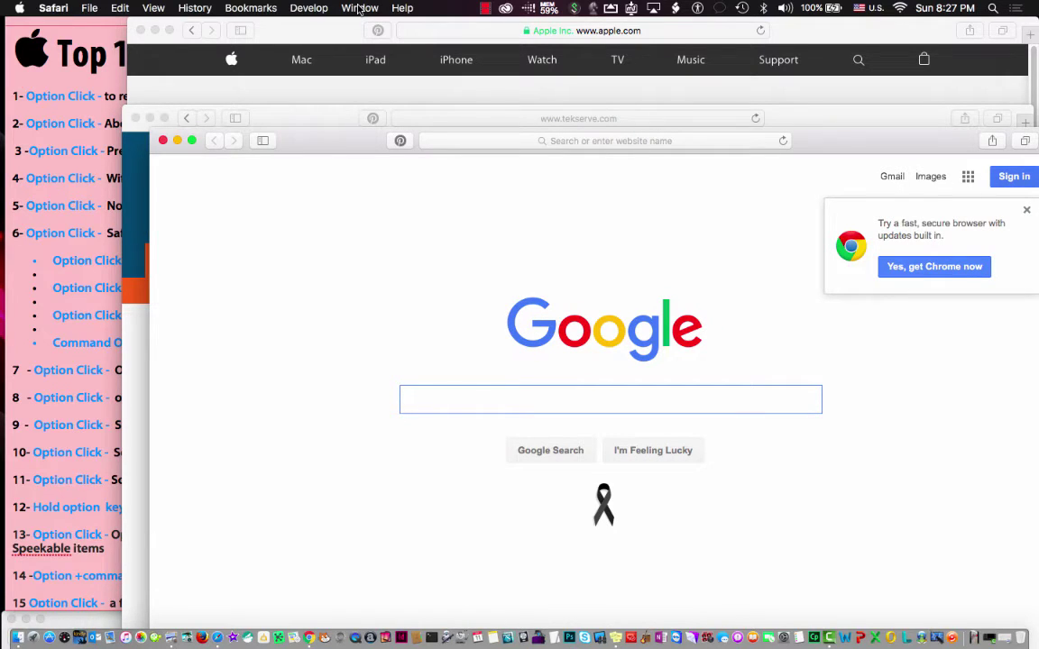
# Step: Stack all browser windows with Window > Arrange in Front, Apple page in front
pyautogui.click(359, 9)
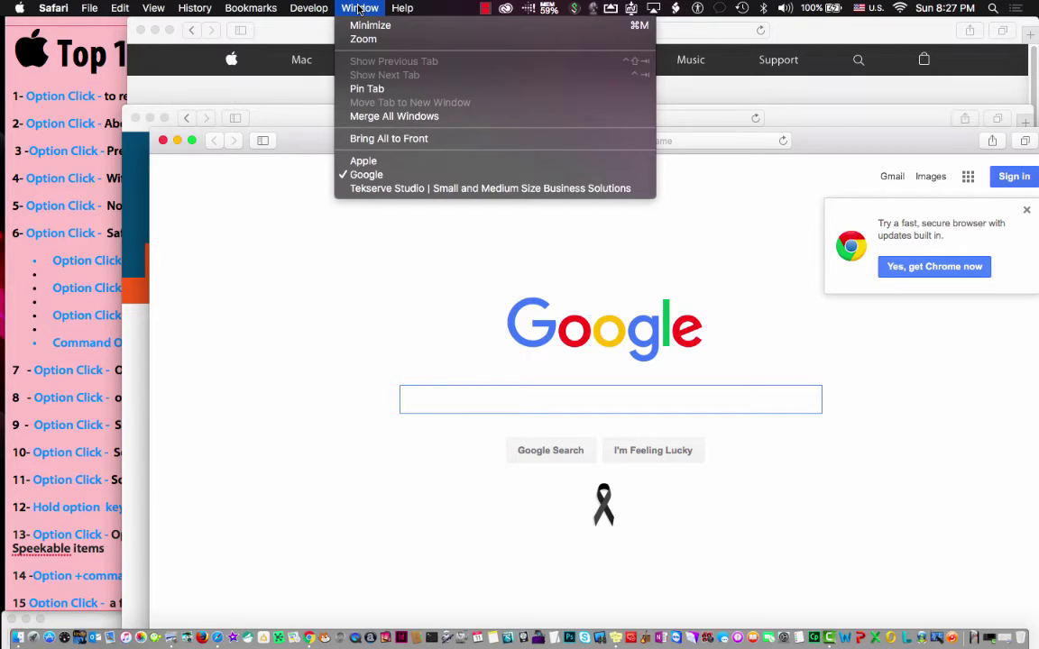
pyautogui.press('alt')
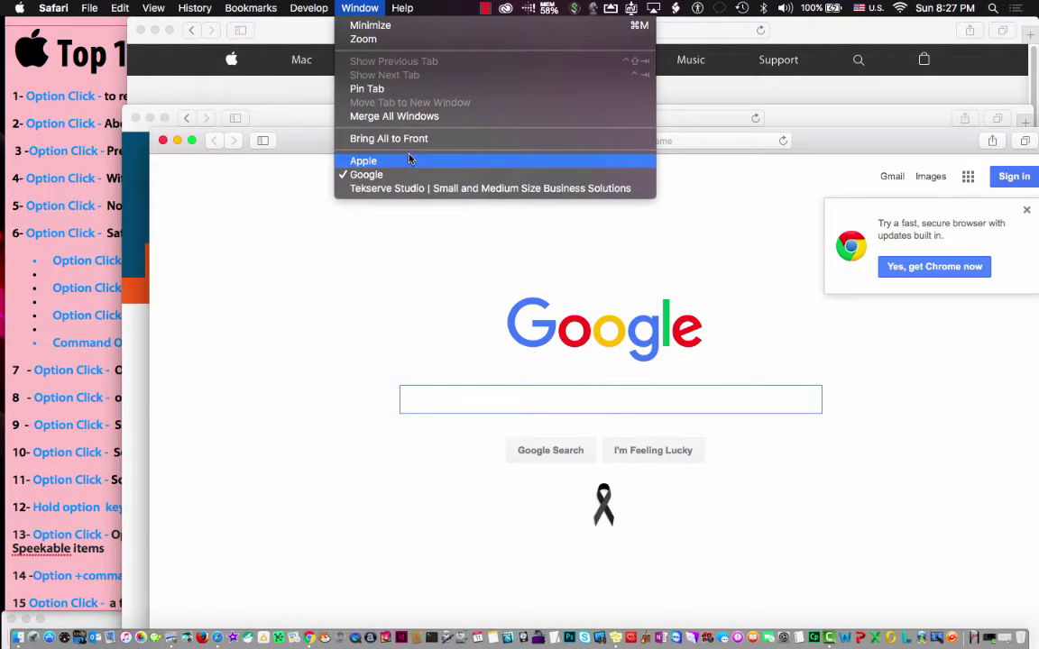
pyautogui.press('alt')
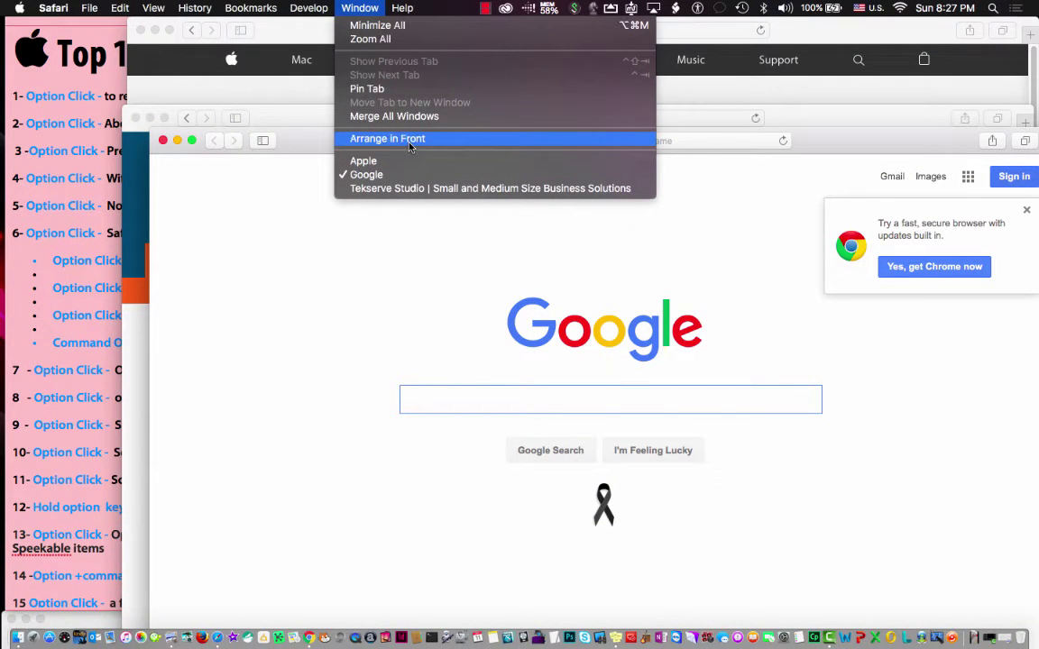
pyautogui.click(409, 145)
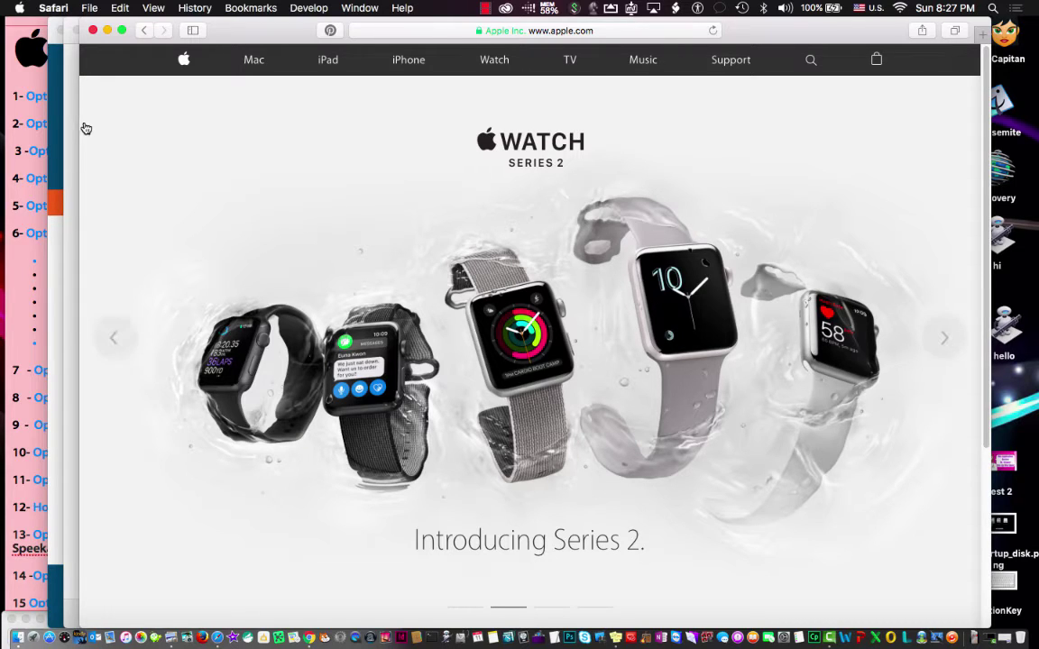
# Step: Minimize all Safari windows to the Dock with Window > Minimize All
pyautogui.click(360, 7)
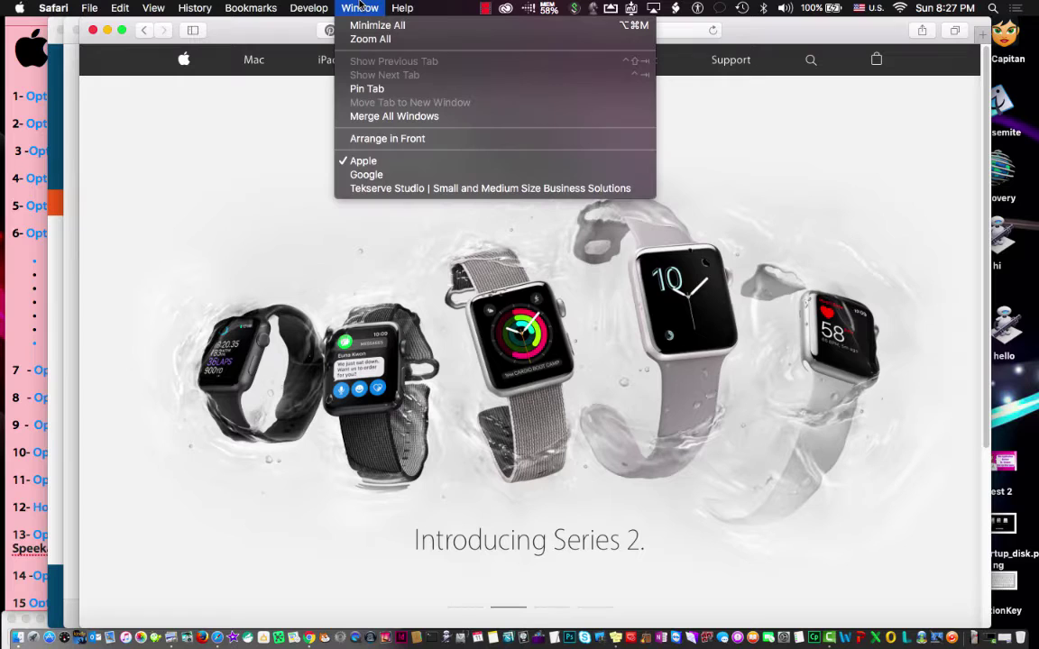
pyautogui.keyDown('alt'); pyautogui.click(361, 28); pyautogui.keyUp('alt')
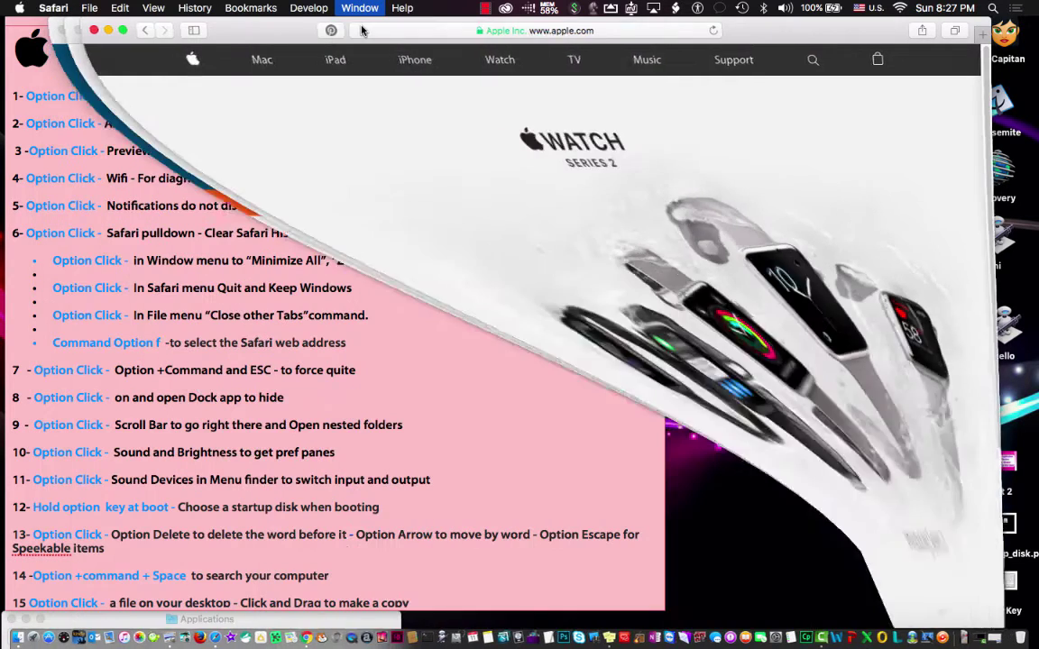
pyautogui.click(53, 7)
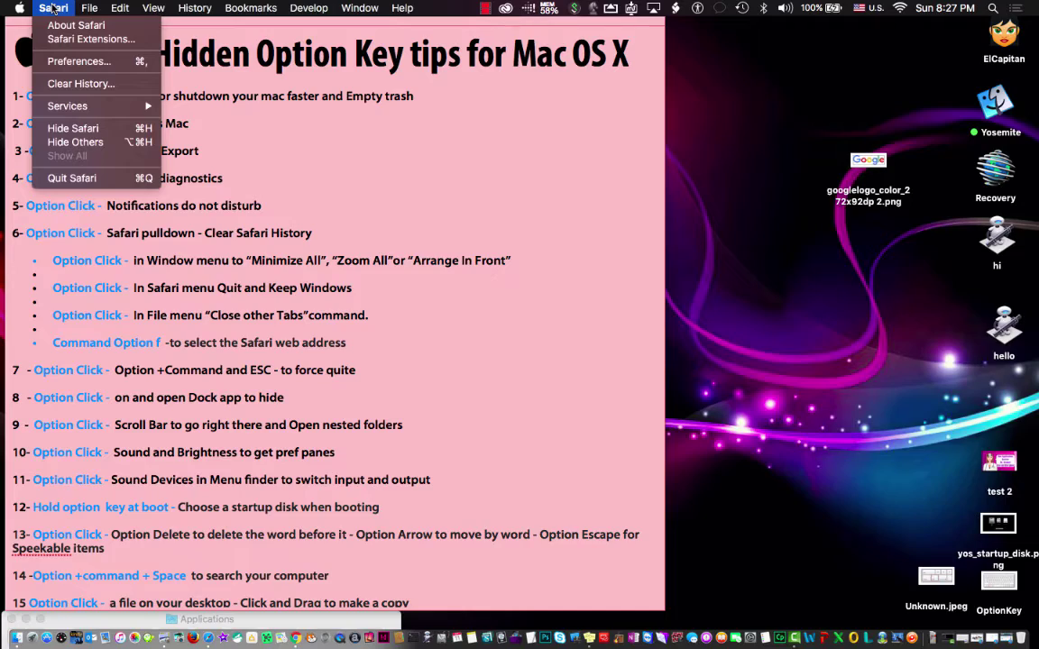
pyautogui.press('alt')
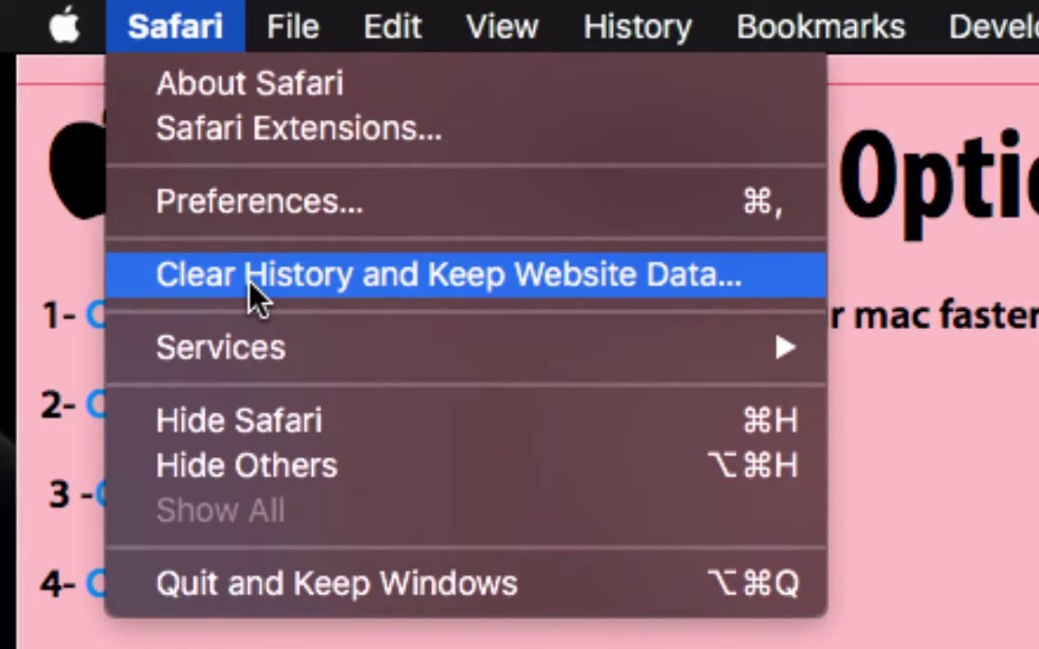
pyautogui.press('alt')
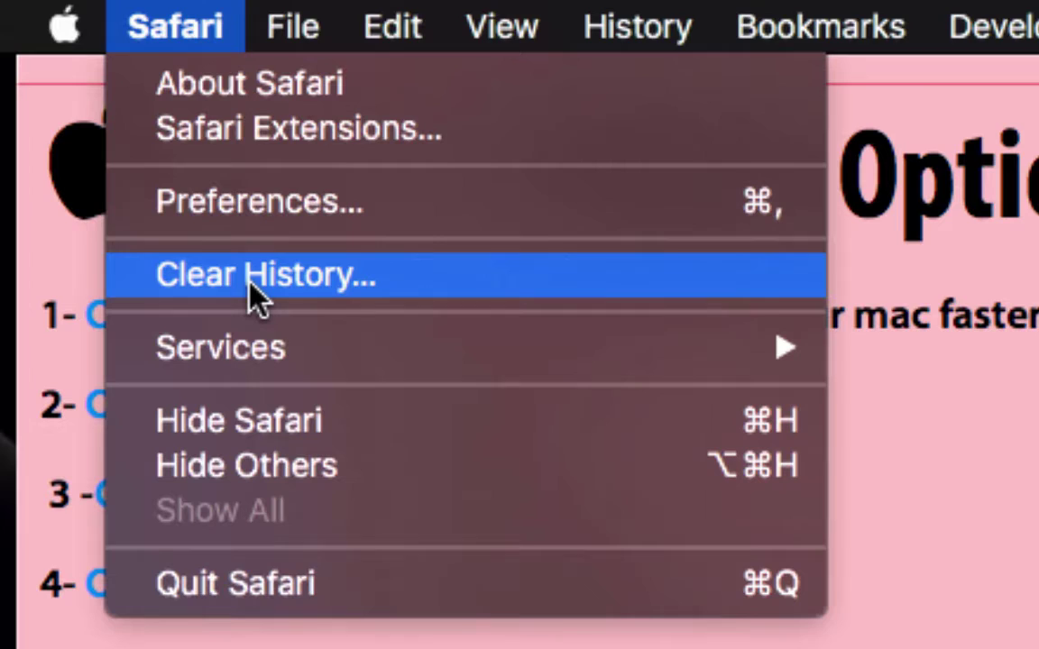
pyautogui.press('alt')
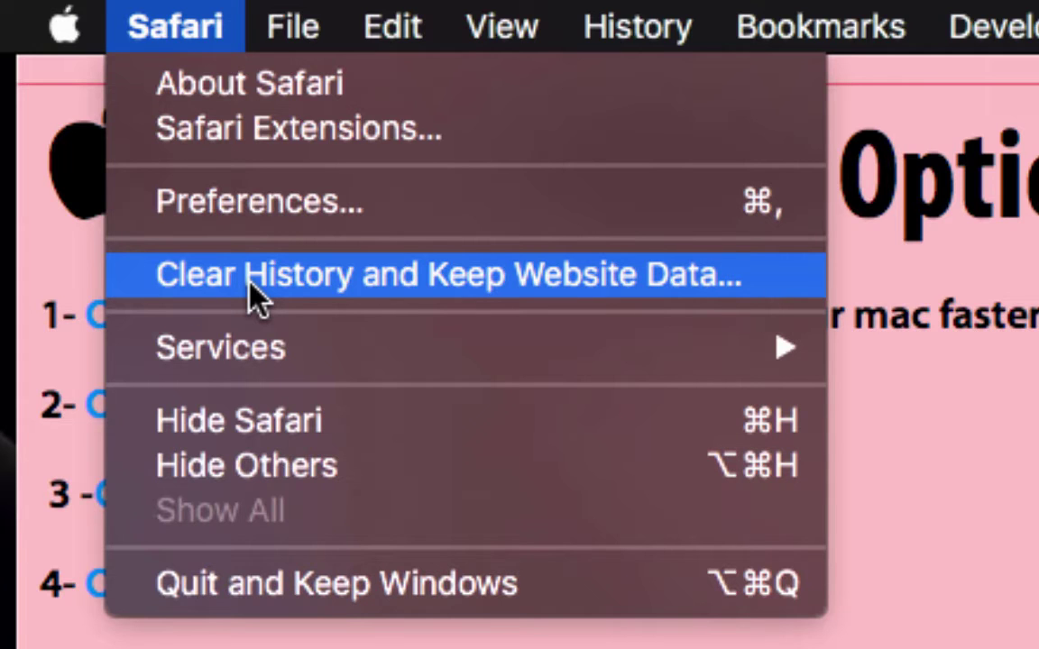
pyautogui.click(255, 298)
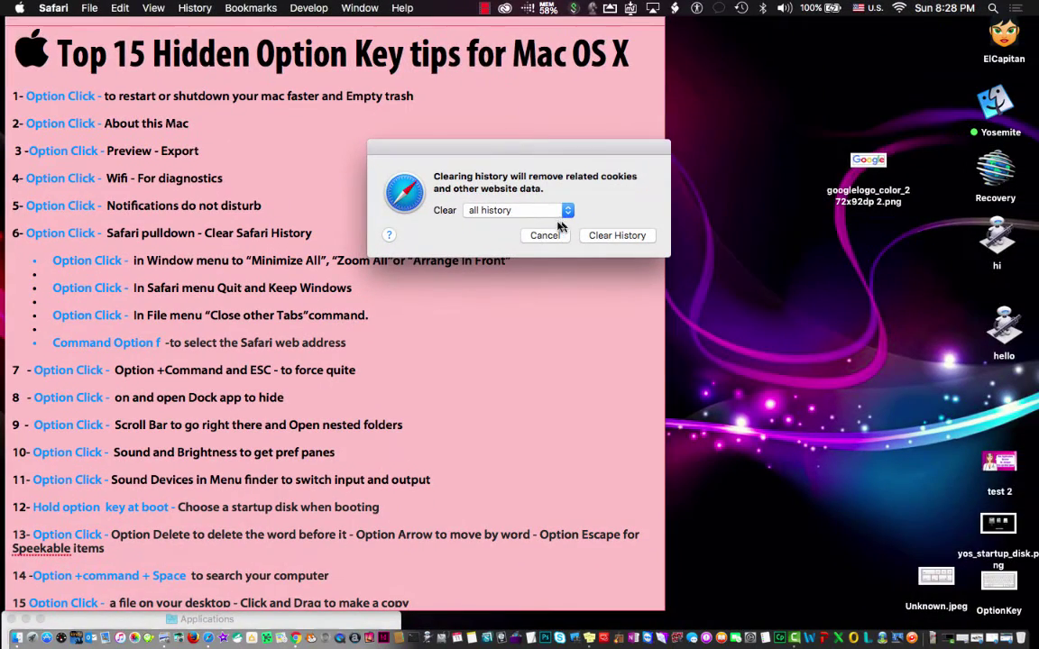
pyautogui.click(543, 235)
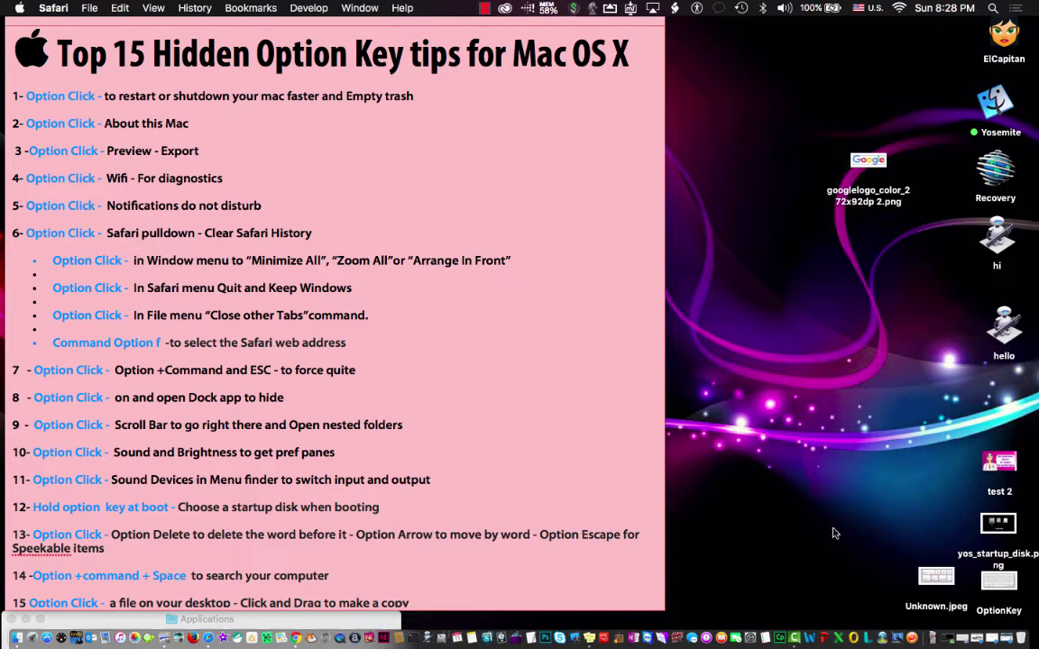
# Step: Bring the Apple, Google and Tekserve windows forward in turn, moving Tekserve lower right
pyautogui.click(359, 8)
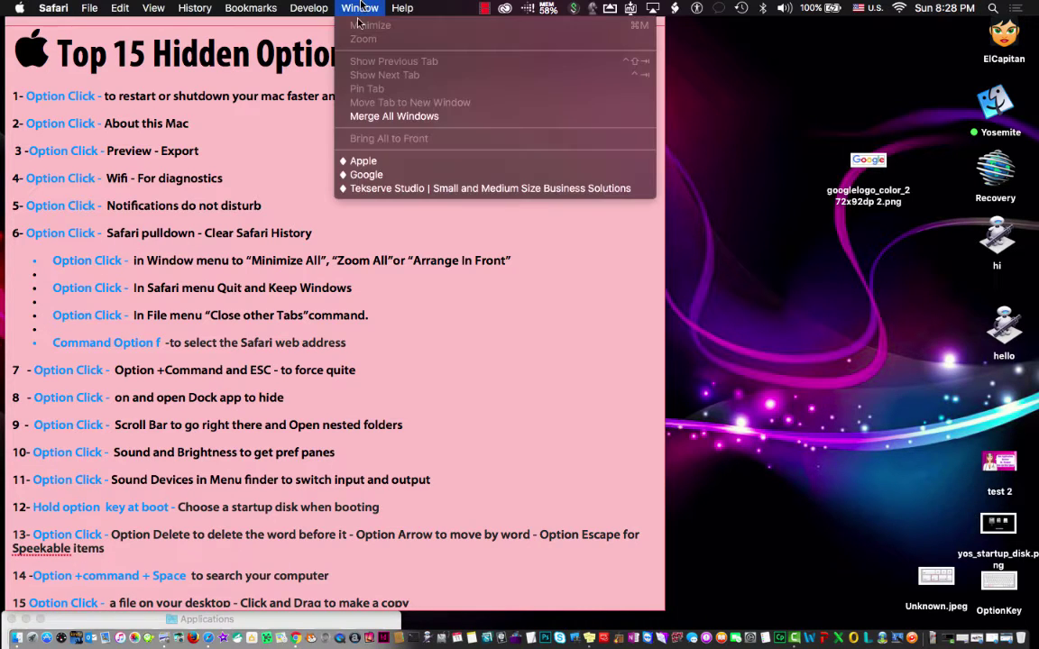
pyautogui.click(363, 161)
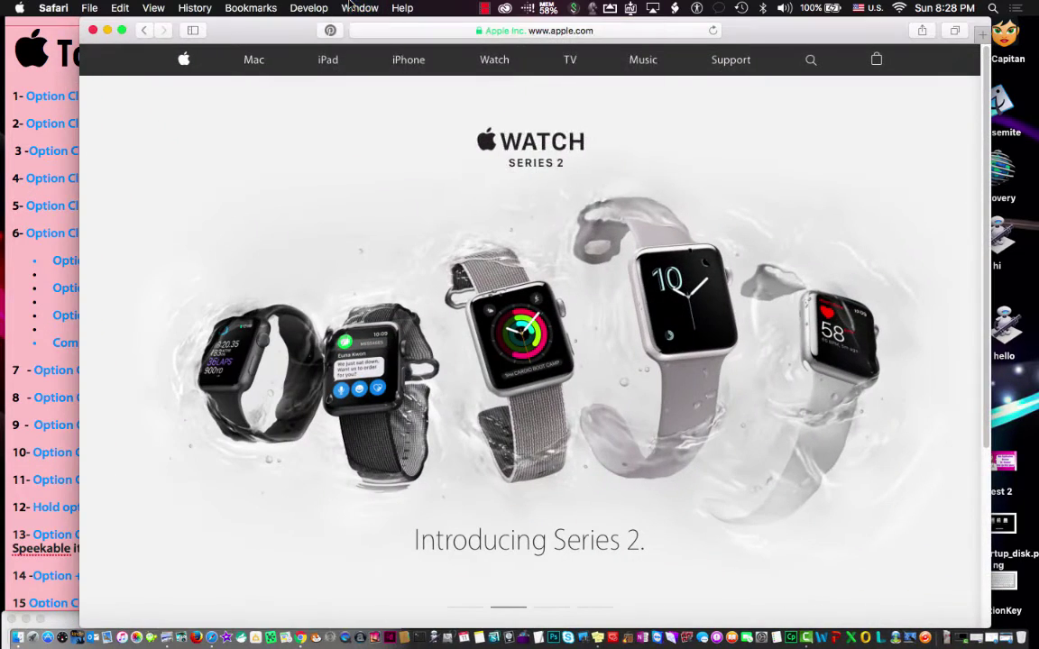
pyautogui.click(359, 8)
pyautogui.click(361, 174)
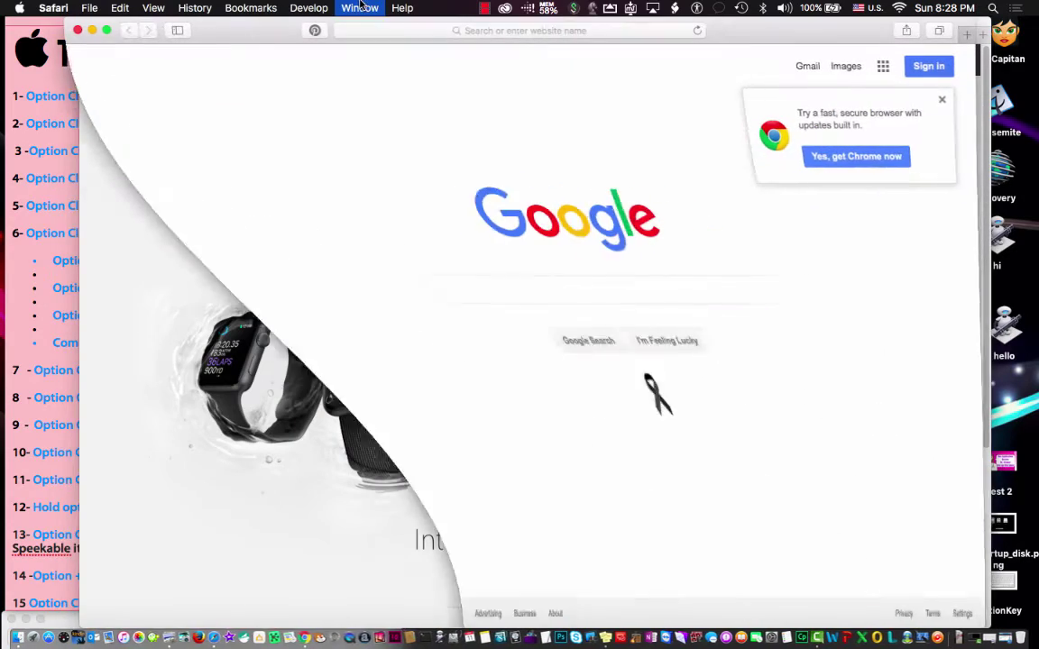
pyautogui.click(359, 8)
pyautogui.click(379, 190)
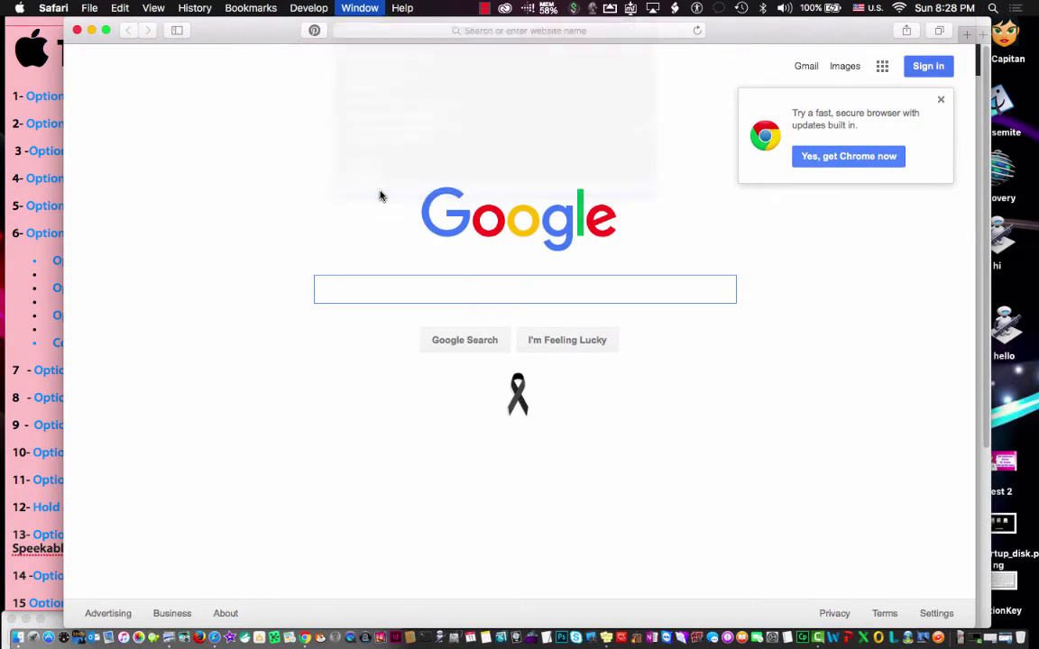
pyautogui.moveTo(211, 32); pyautogui.dragTo(610, 275)
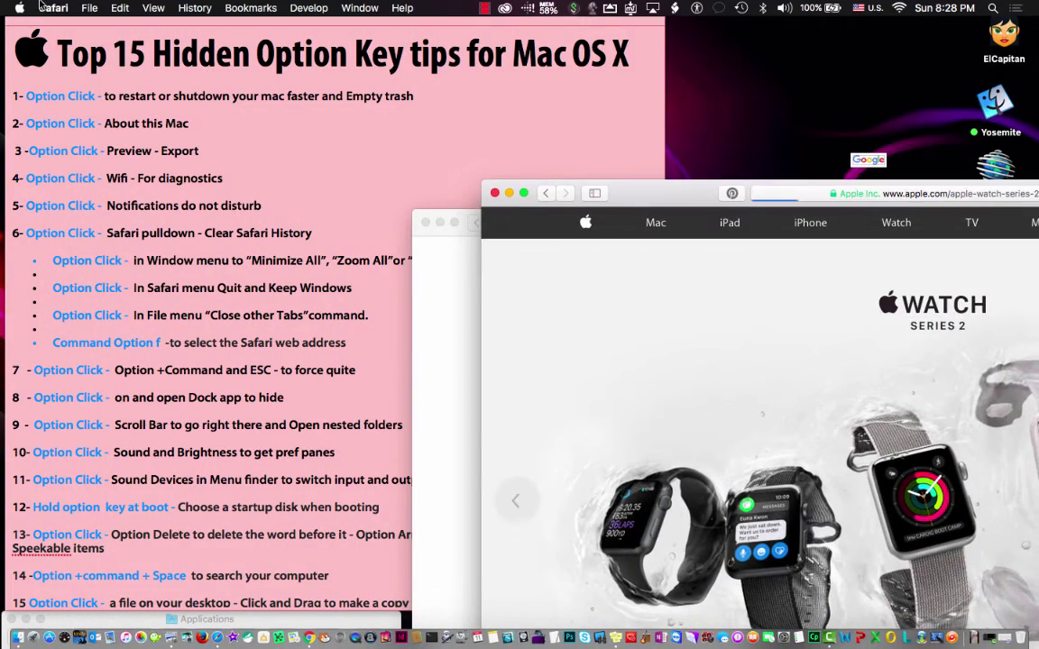
# Step: Quit Safari with the Option-revealed Quit and Keep Windows command
pyautogui.click(45, 7)
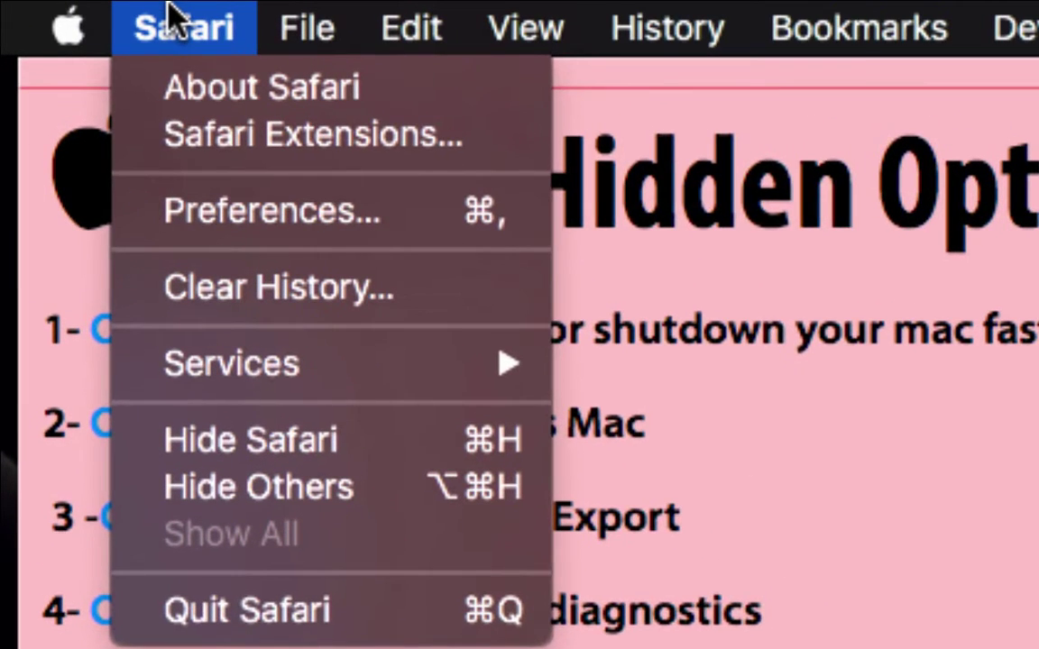
pyautogui.press('alt')
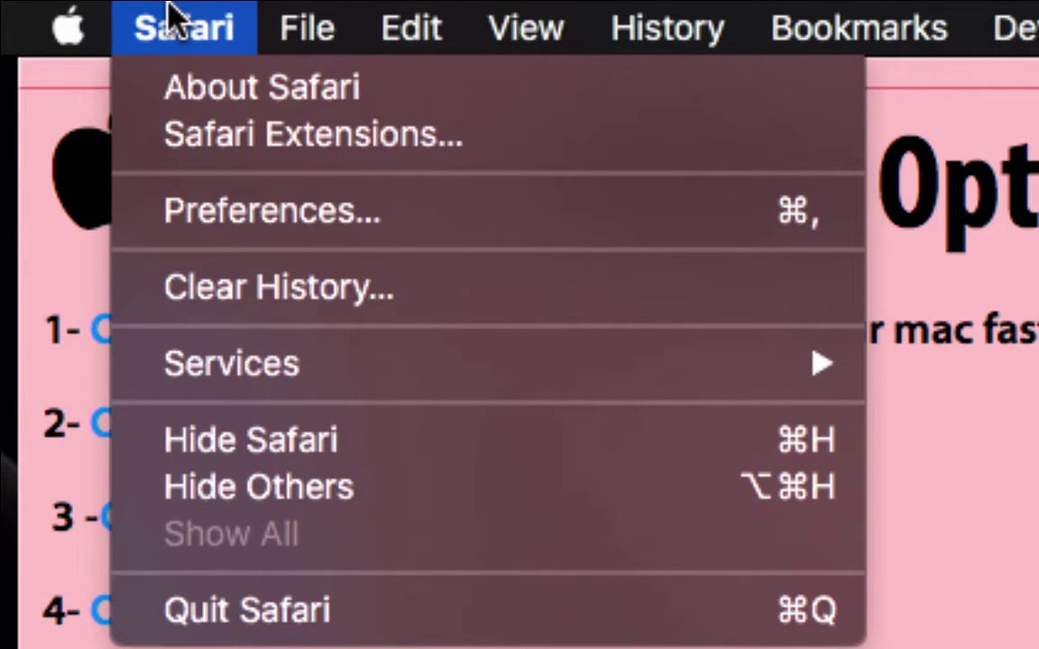
pyautogui.press('alt')
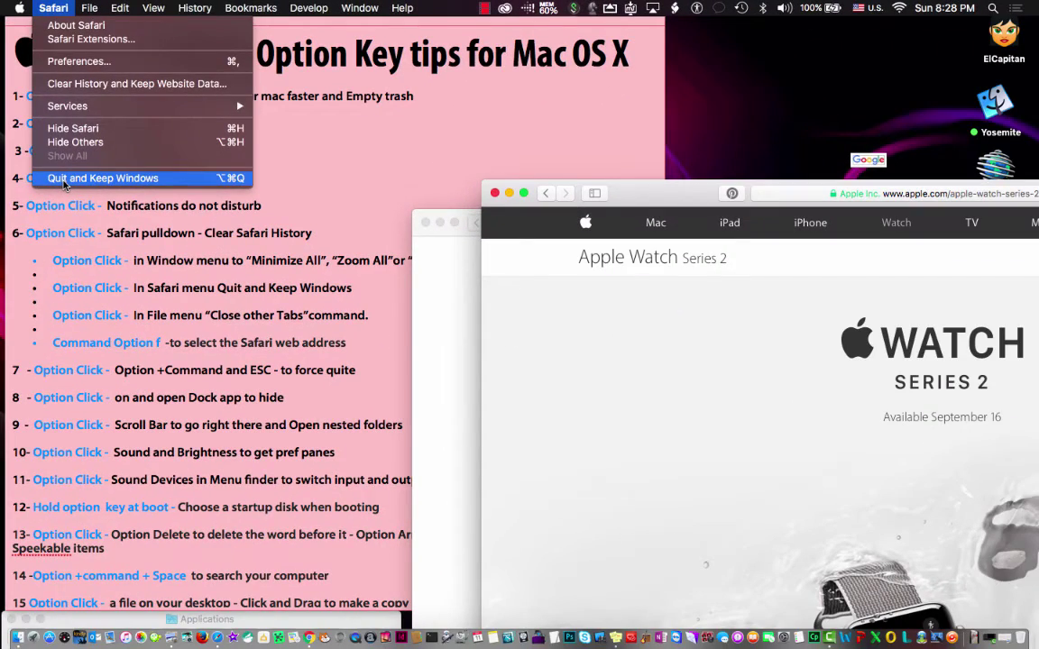
pyautogui.click(65, 179)
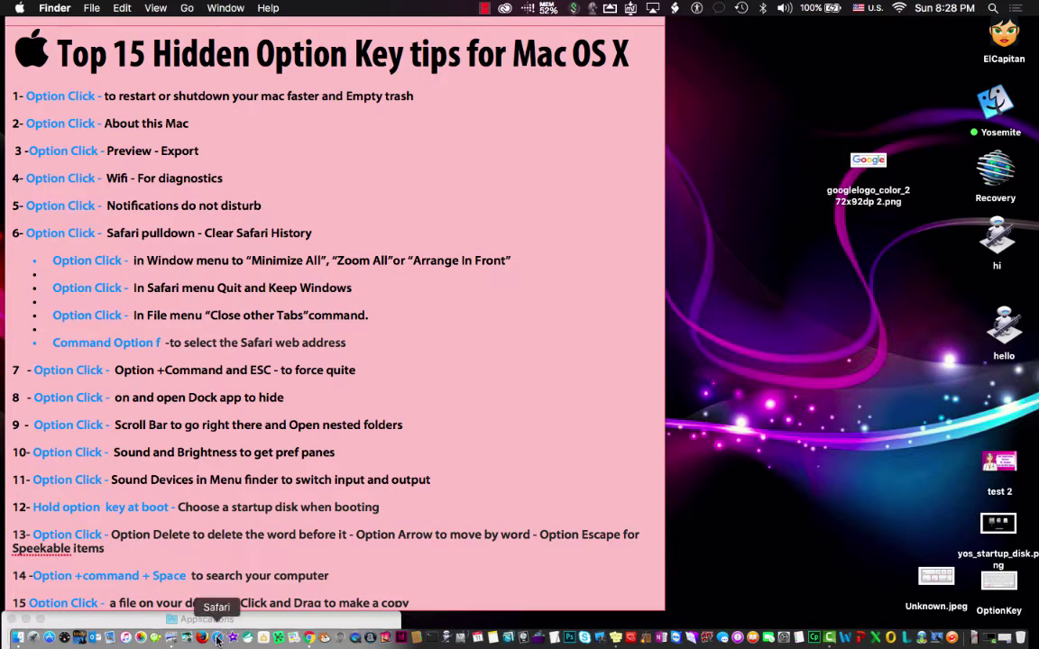
# Step: Relaunch Safari, spread the Apple Watch, Google and Tekserve windows apart, then raise the tips note
pyautogui.click(217, 638)
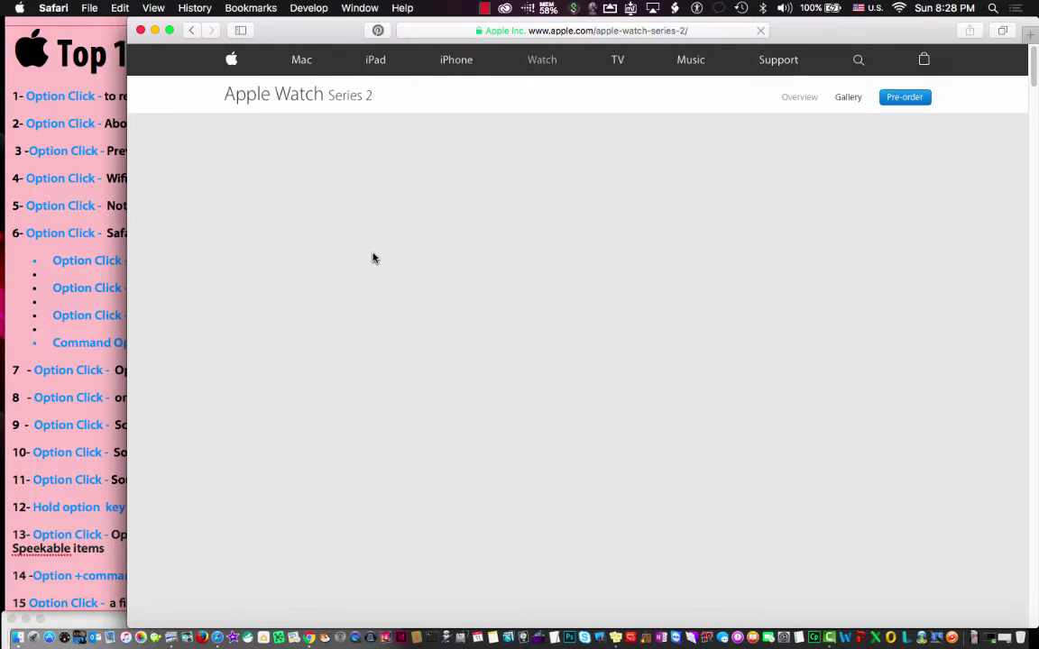
pyautogui.moveTo(332, 32); pyautogui.dragTo(524, 316)
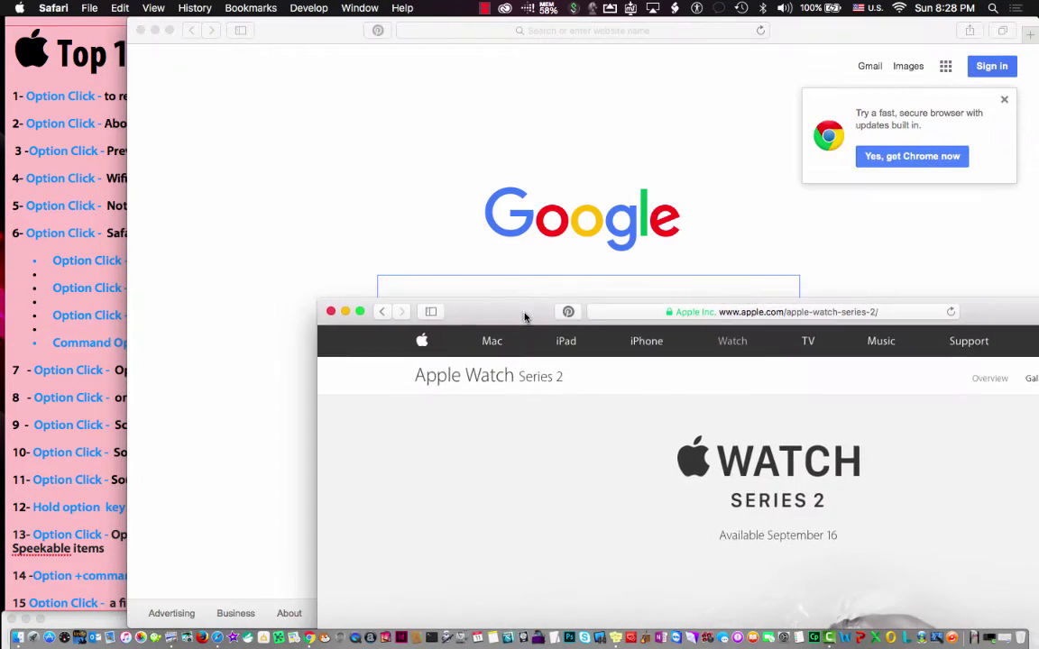
pyautogui.moveTo(323, 30); pyautogui.dragTo(562, 317)
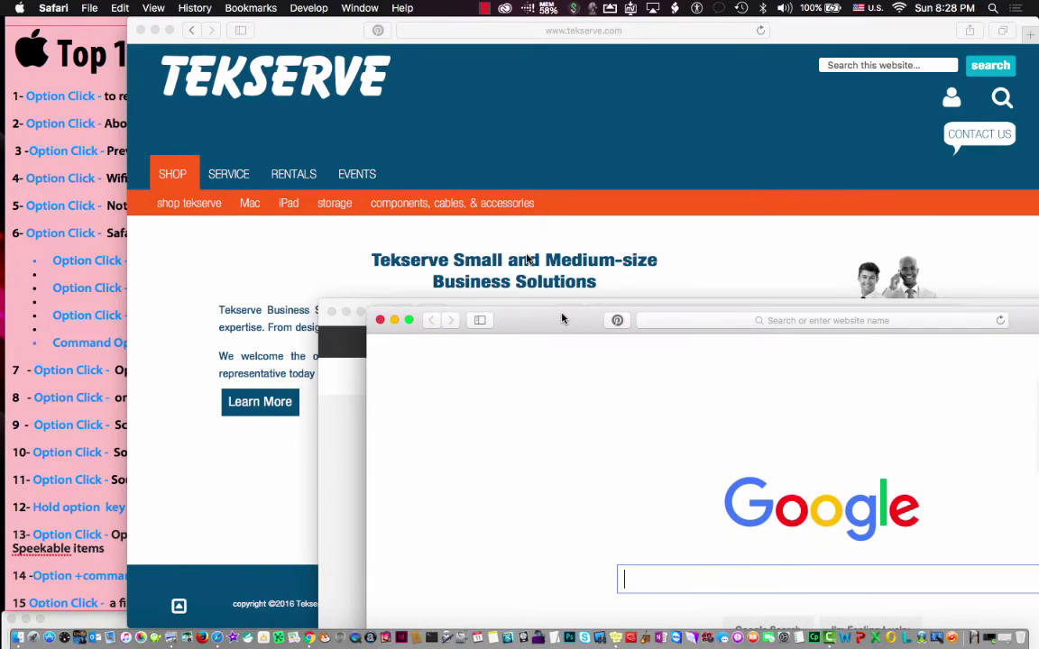
pyautogui.moveTo(341, 25); pyautogui.dragTo(681, 342)
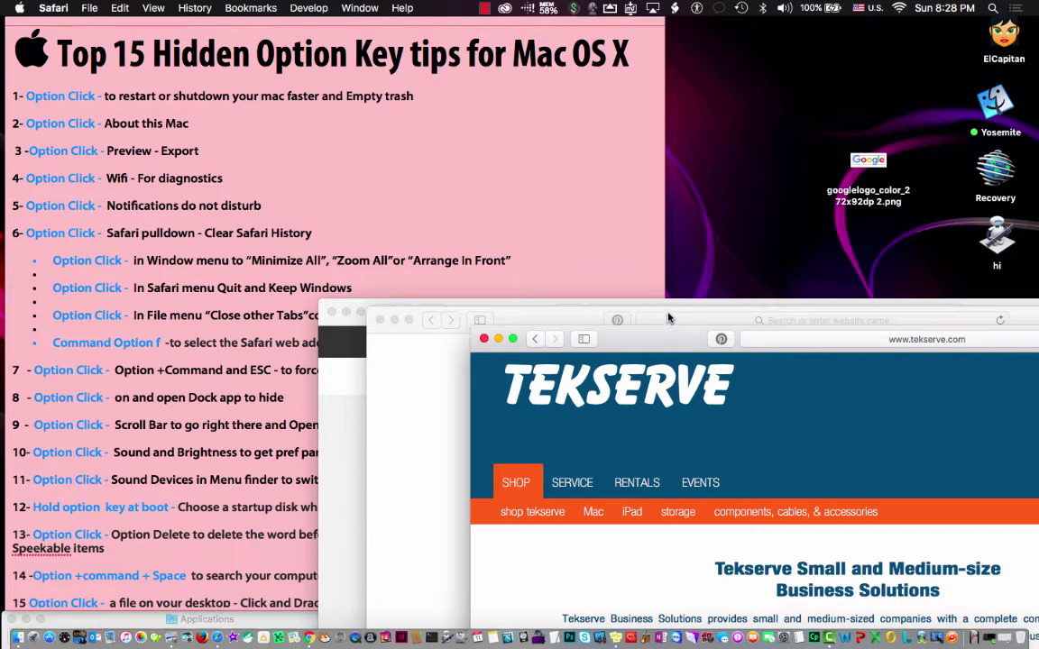
pyautogui.click(557, 188)
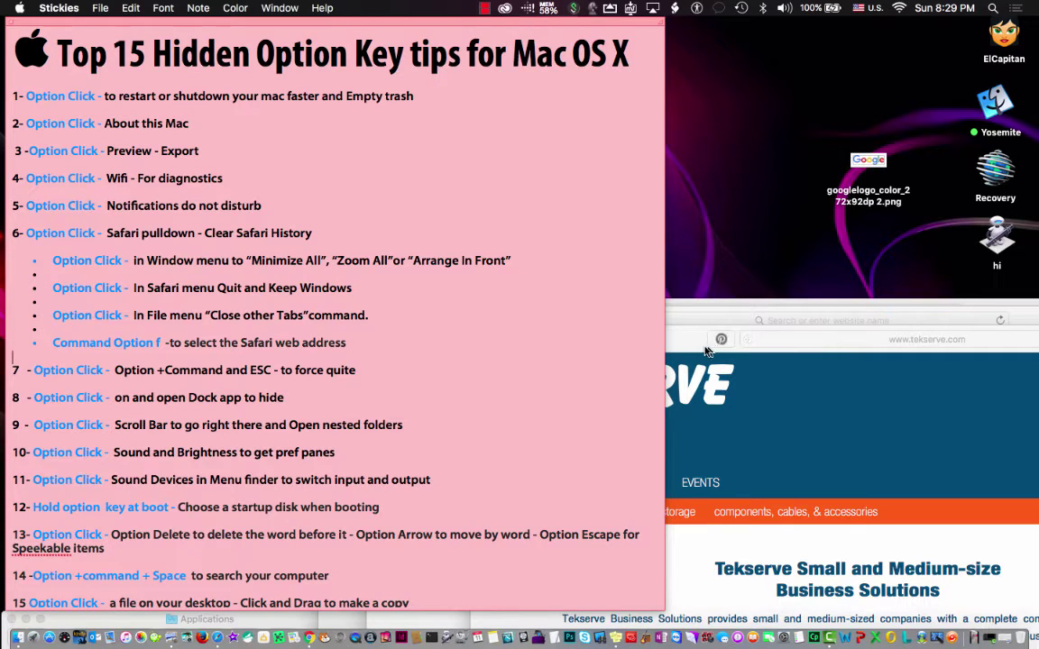
# Step: Enlarge the Google window and merge all Safari windows into one tabbed window
pyautogui.click(676, 311)
pyautogui.click(690, 307)
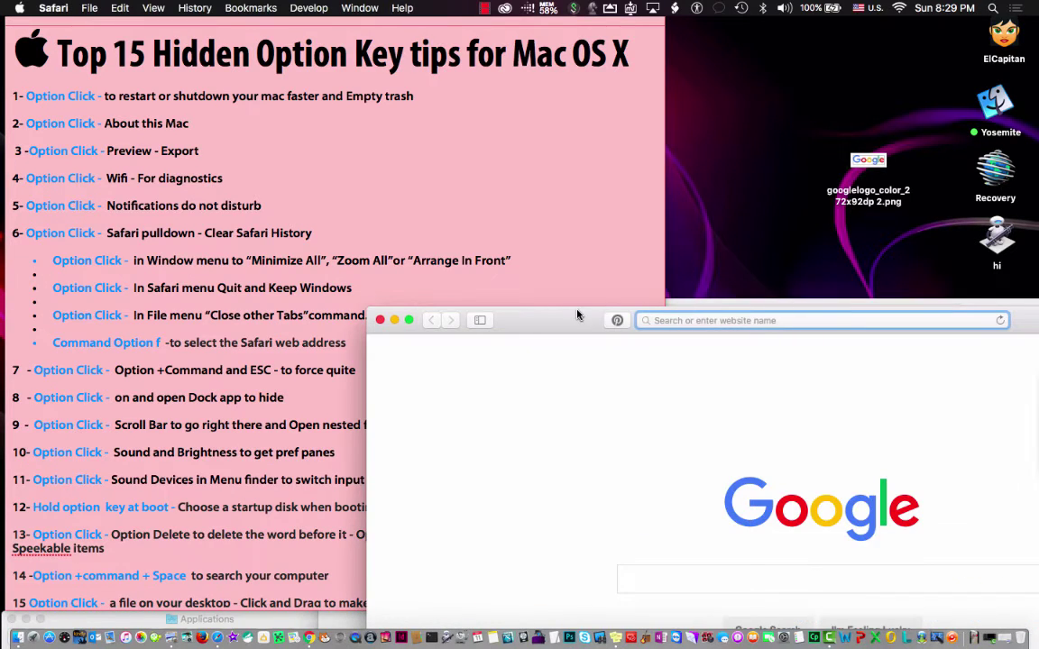
pyautogui.doubleClick(510, 320)
pyautogui.moveTo(392, 31); pyautogui.dragTo(358, 49)
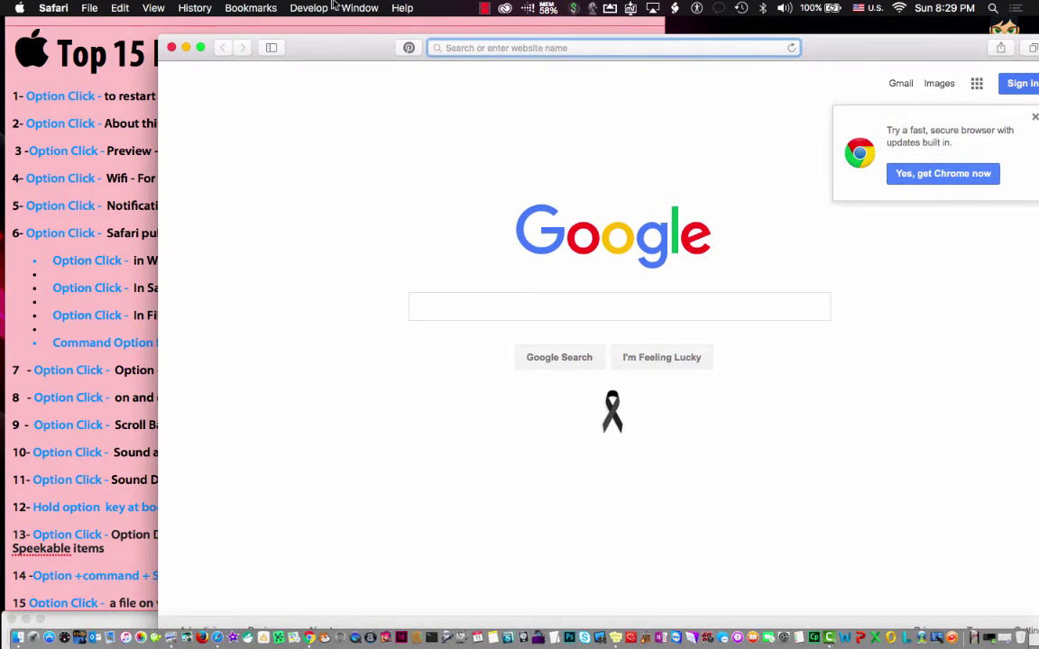
pyautogui.click(357, 8)
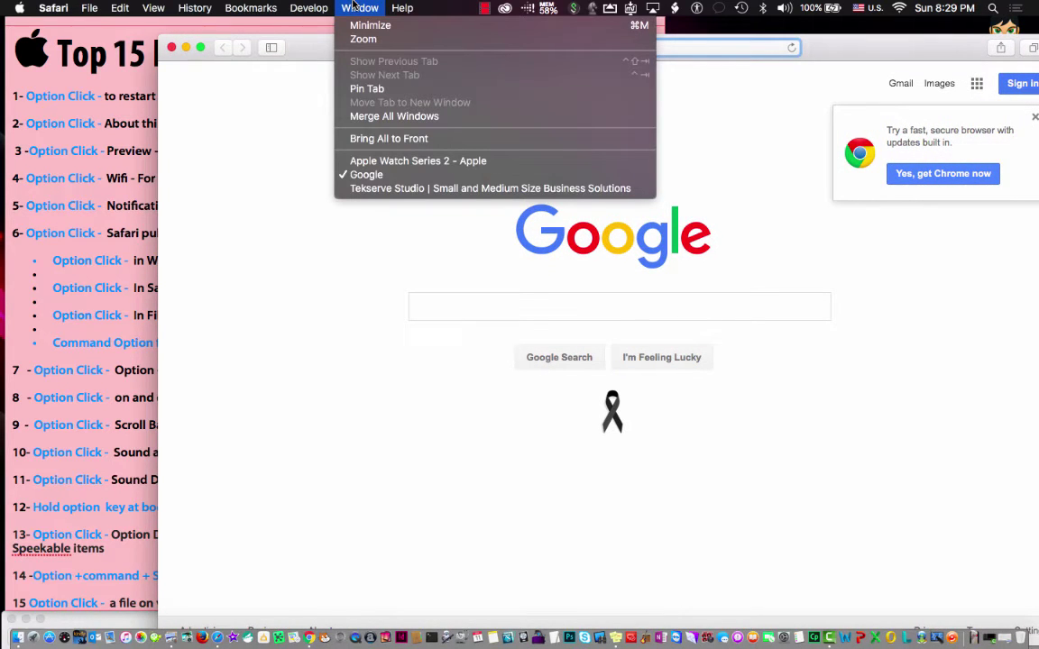
pyautogui.click(389, 115)
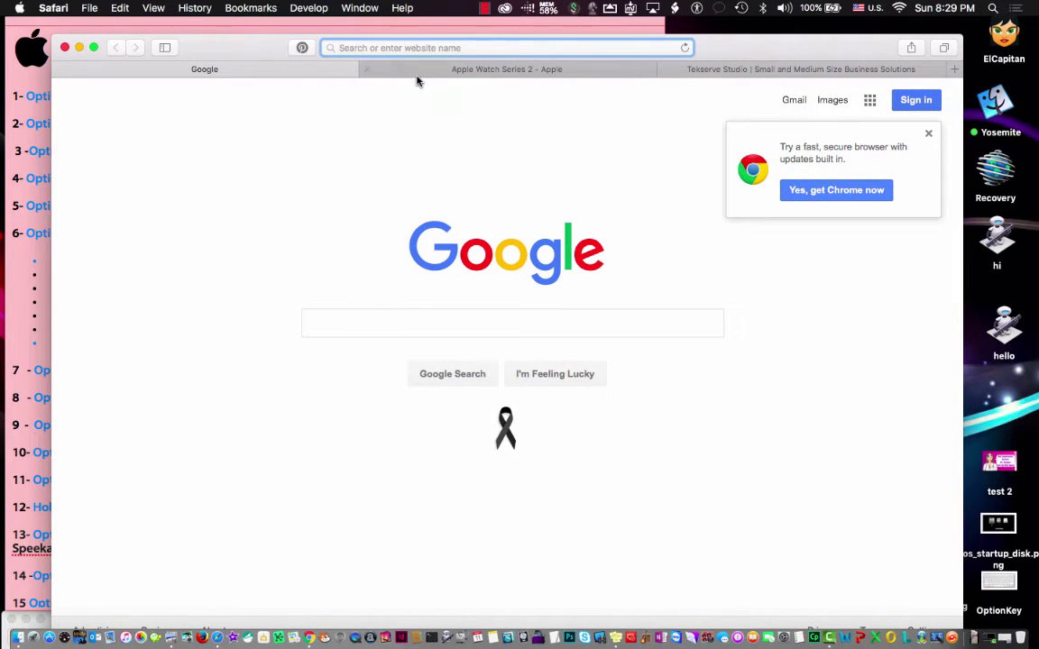
# Step: Cycle through the Apple Watch Series 2, Tekserve and Google tabs, ending on Apple Watch
pyautogui.click(388, 71)
pyautogui.click(760, 70)
pyautogui.click(562, 70)
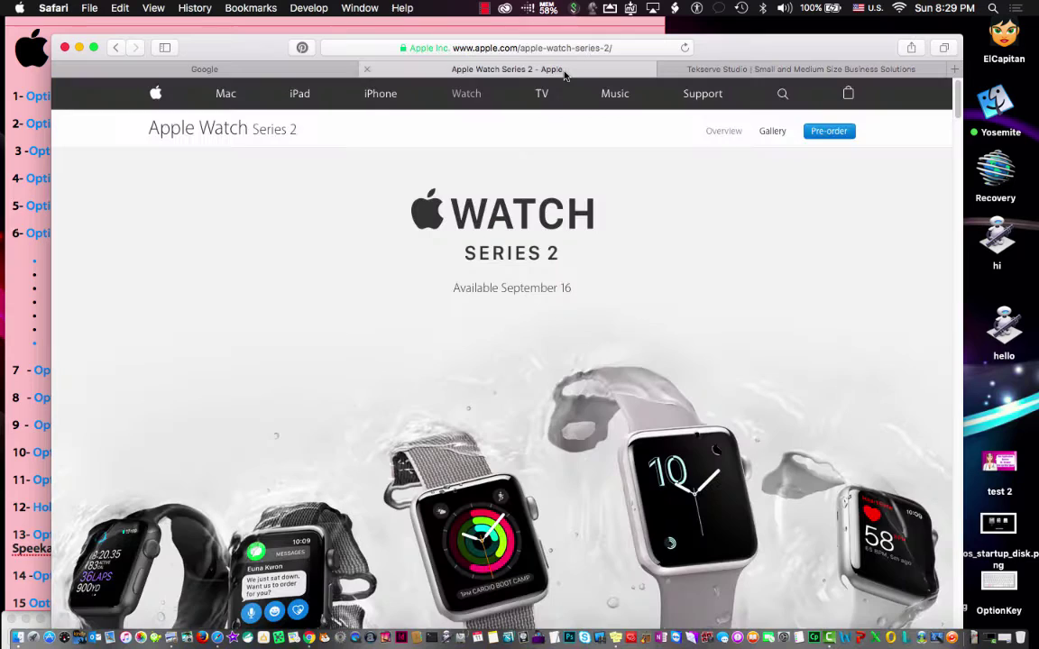
pyautogui.click(291, 69)
pyautogui.moveTo(245, 51); pyautogui.dragTo(338, 48)
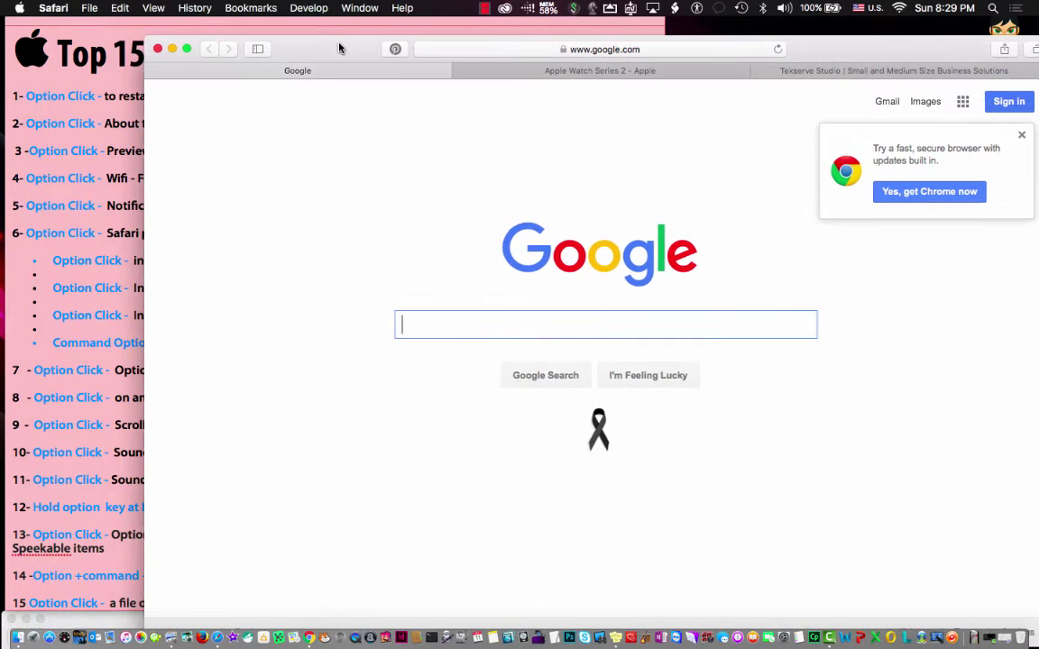
pyautogui.click(558, 68)
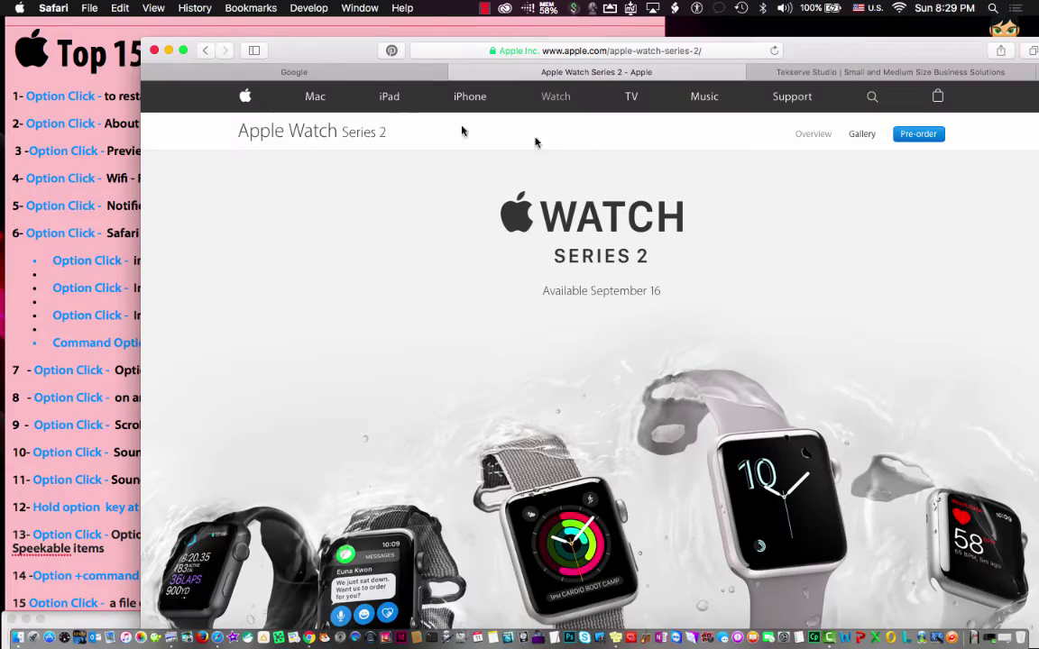
pyautogui.moveTo(292, 59); pyautogui.dragTo(242, 40)
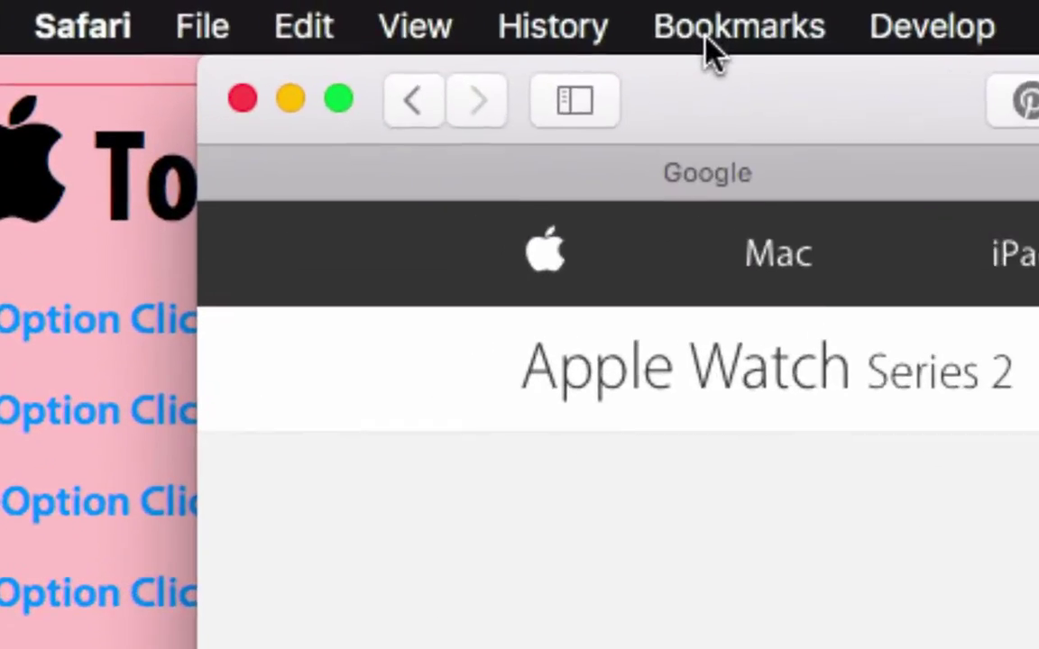
# Step: Close every tab except Apple Watch Series 2 using the Option-revealed Close Other Tabs
pyautogui.click(205, 22)
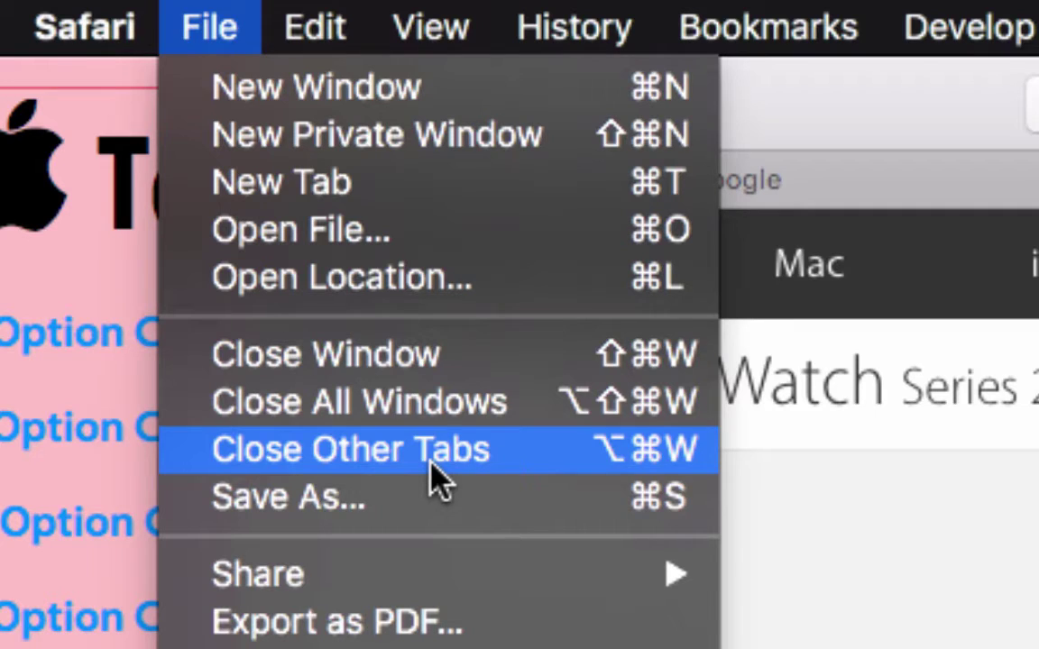
pyautogui.press('alt')
pyautogui.press('alt')
pyautogui.press('alt')
pyautogui.press('alt')
pyautogui.keyDown('alt'); pyautogui.click(431, 466); pyautogui.keyUp('alt')
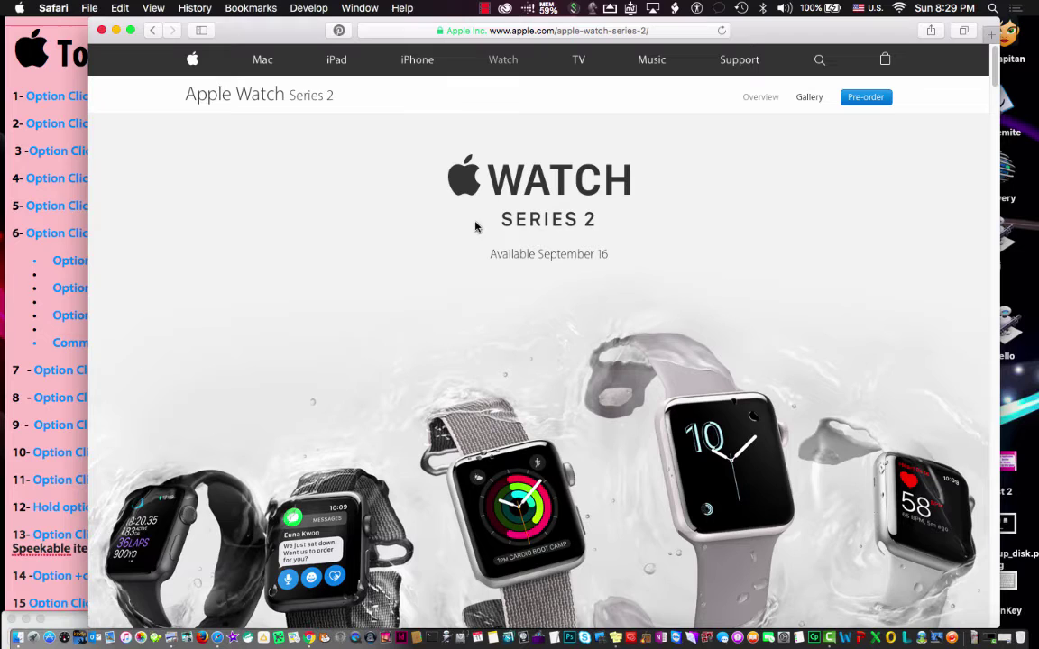
# Step: Minimize and restore the Apple Watch window, then load apple.com from the address bar
pyautogui.click(116, 32)
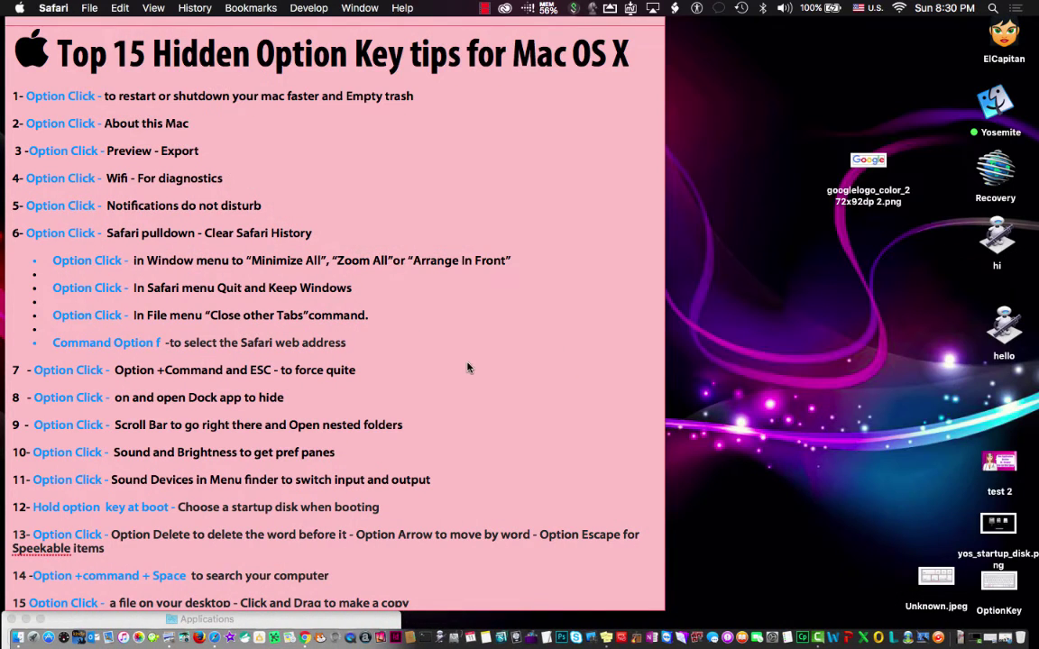
pyautogui.click(1008, 638)
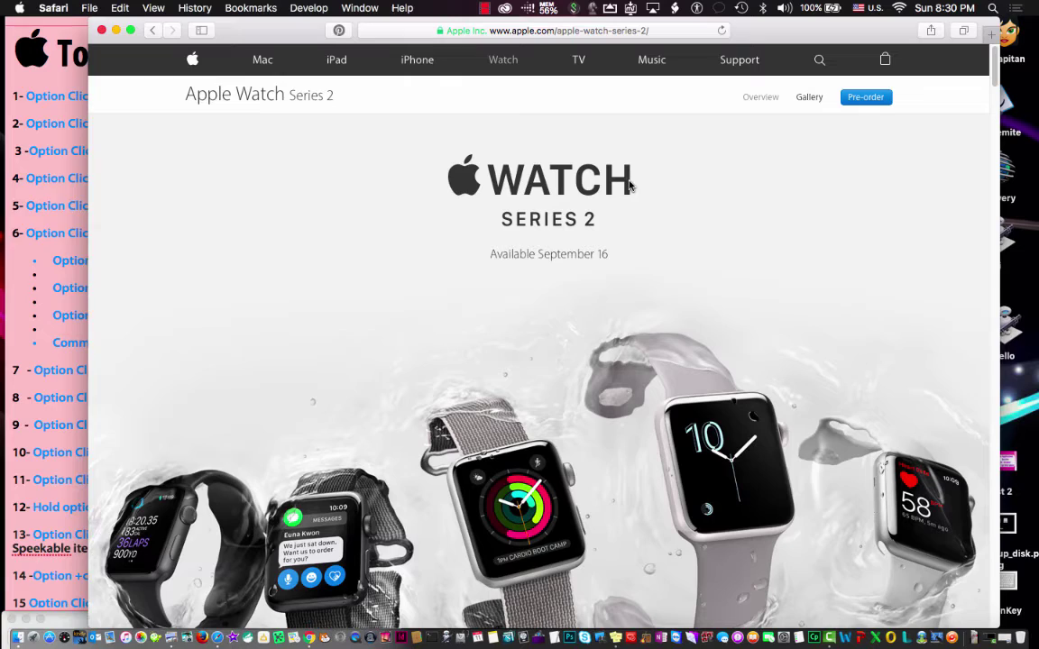
pyautogui.moveTo(248, 32); pyautogui.dragTo(210, 7)
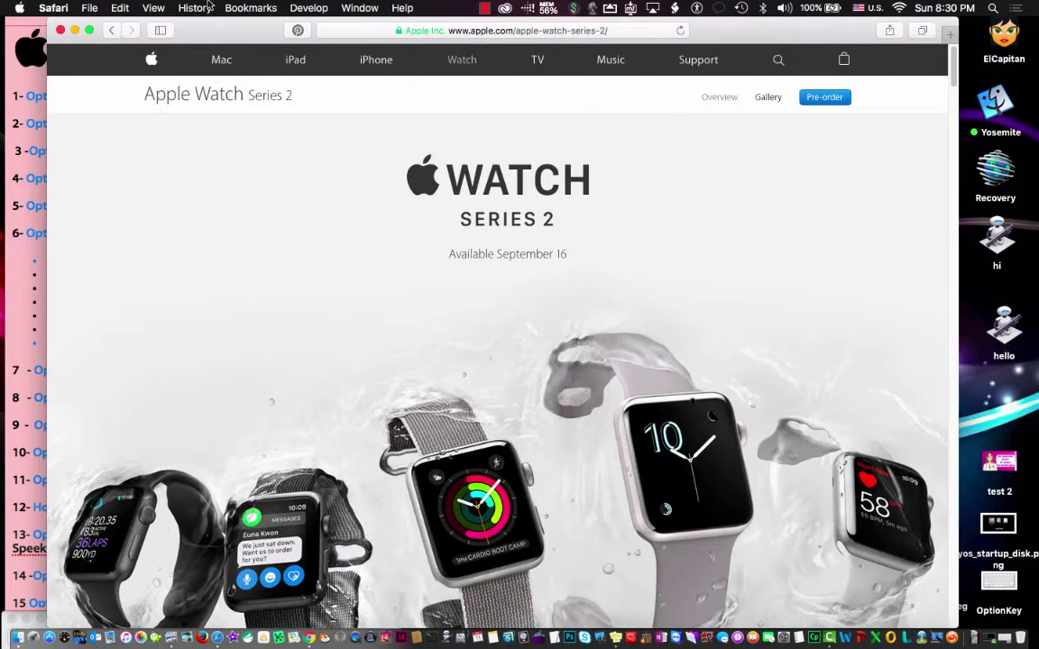
pyautogui.press('super+l')
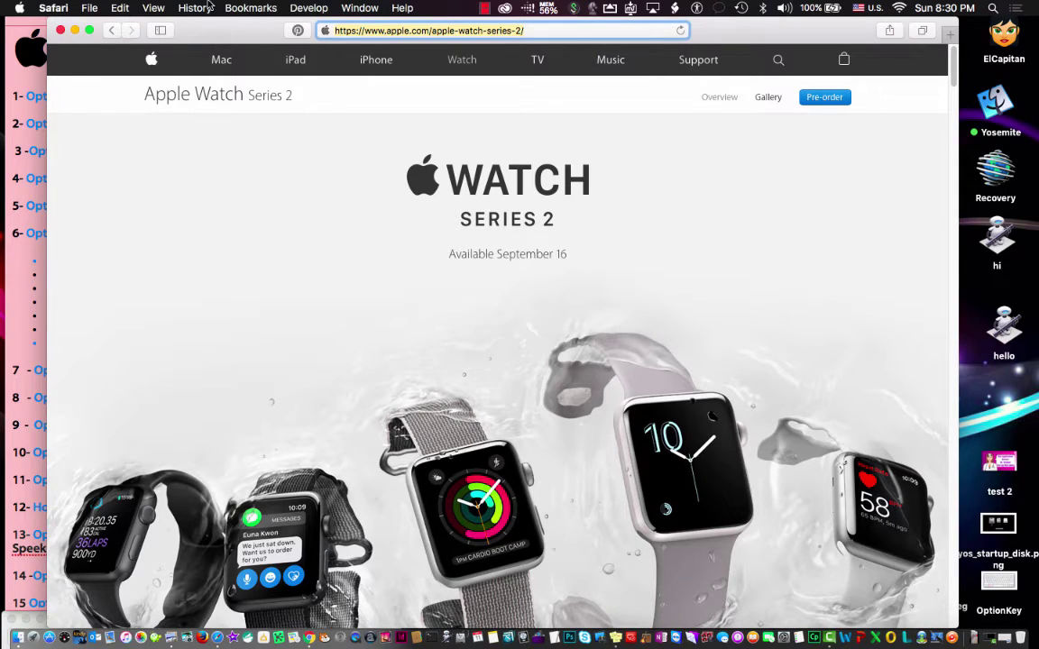
pyautogui.write('apple.com')
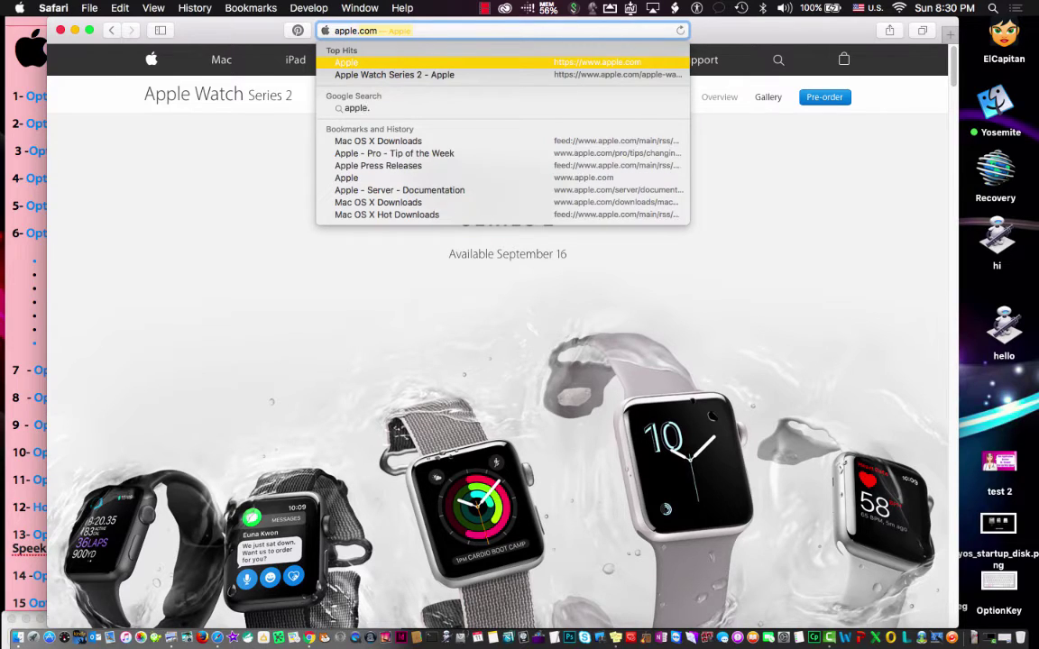
pyautogui.press('Return')
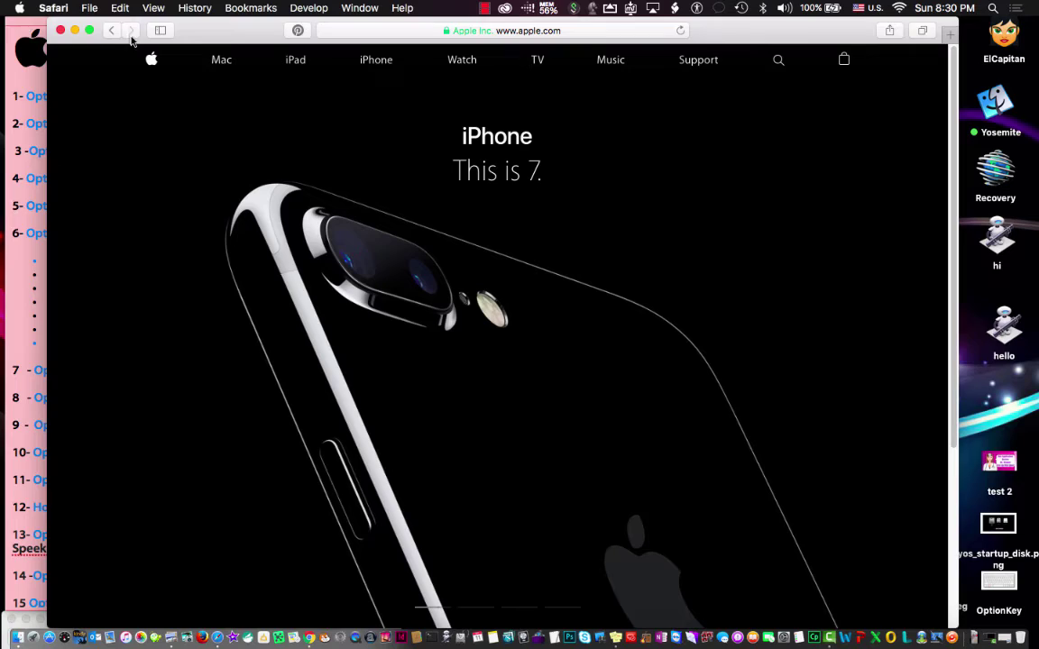
# Step: Shrink the Safari window, move it off the tips note, and minimize it
pyautogui.doubleClick(204, 35)
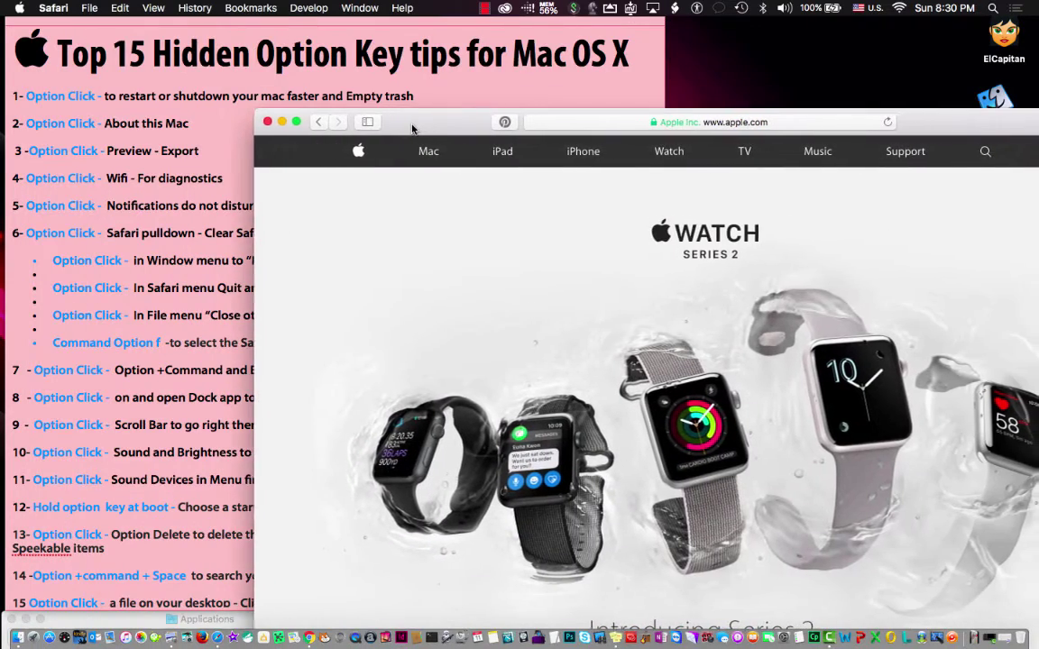
pyautogui.moveTo(408, 125); pyautogui.dragTo(428, 154)
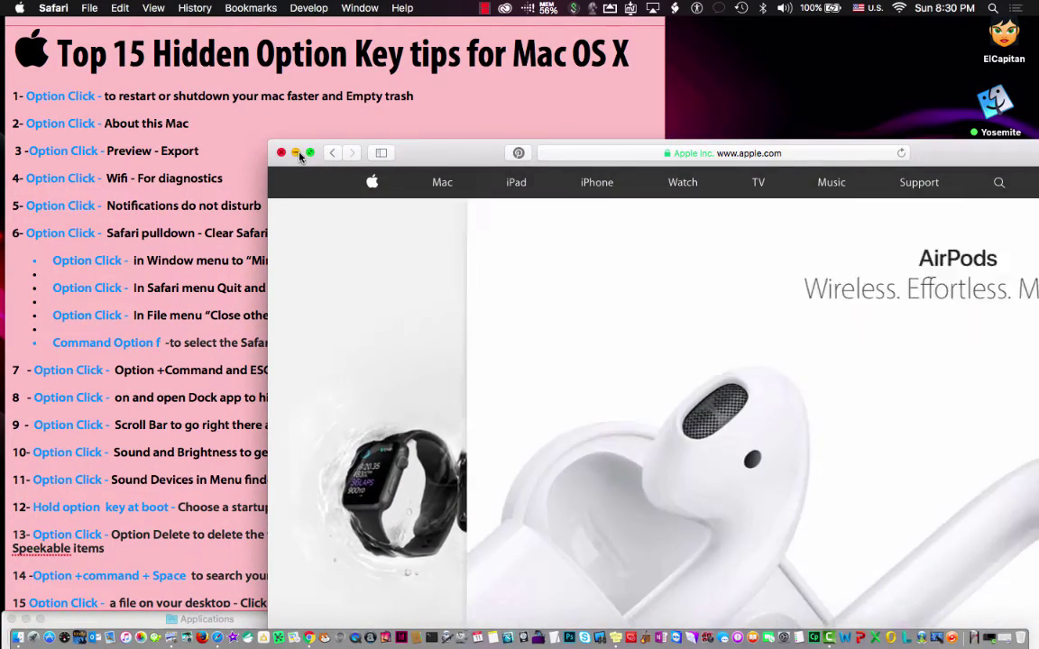
pyautogui.click(295, 152)
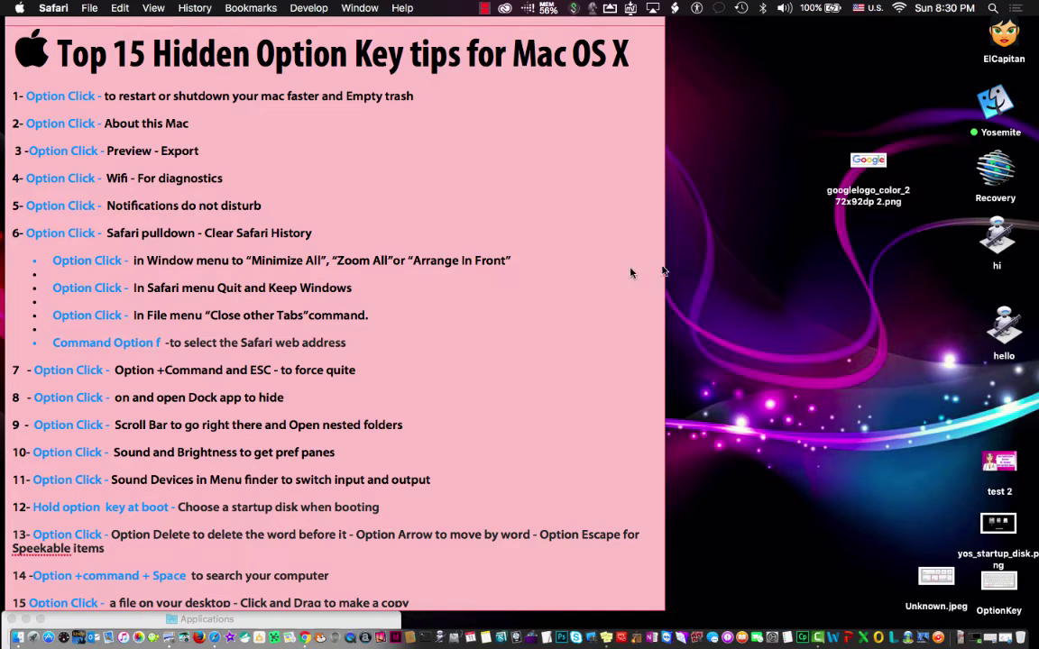
pyautogui.click(730, 291)
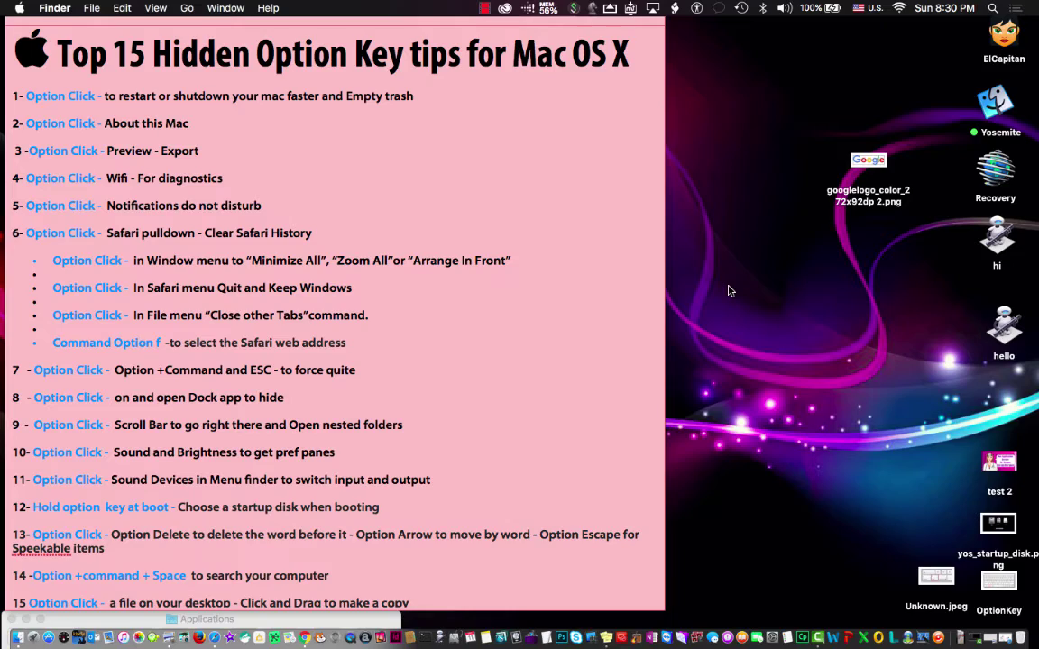
pyautogui.press('cmd+alt+Escape')
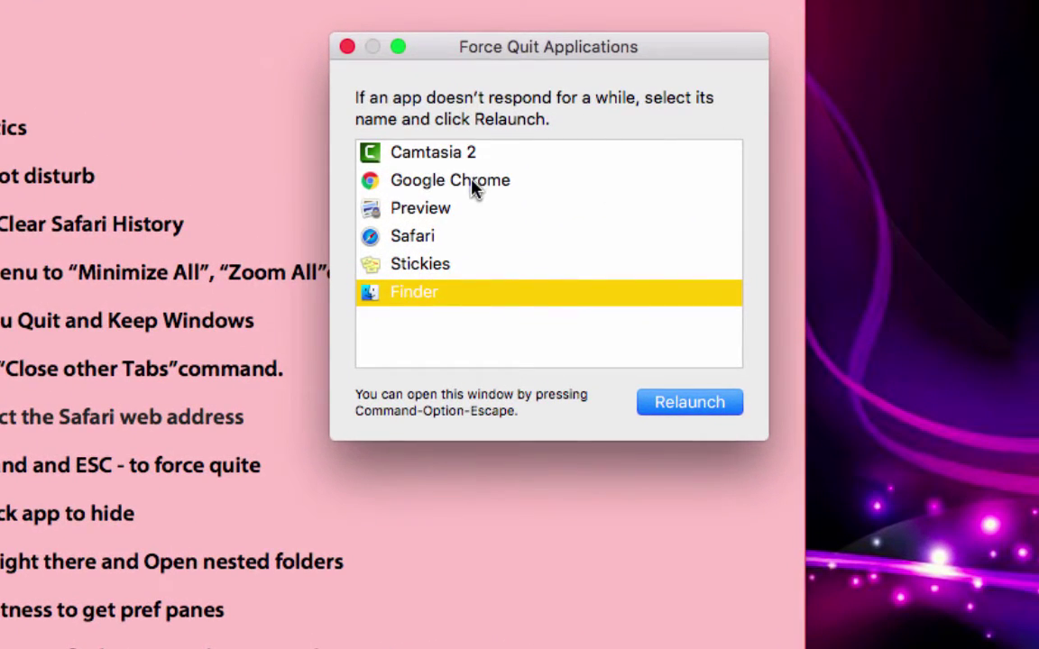
pyautogui.click(474, 184)
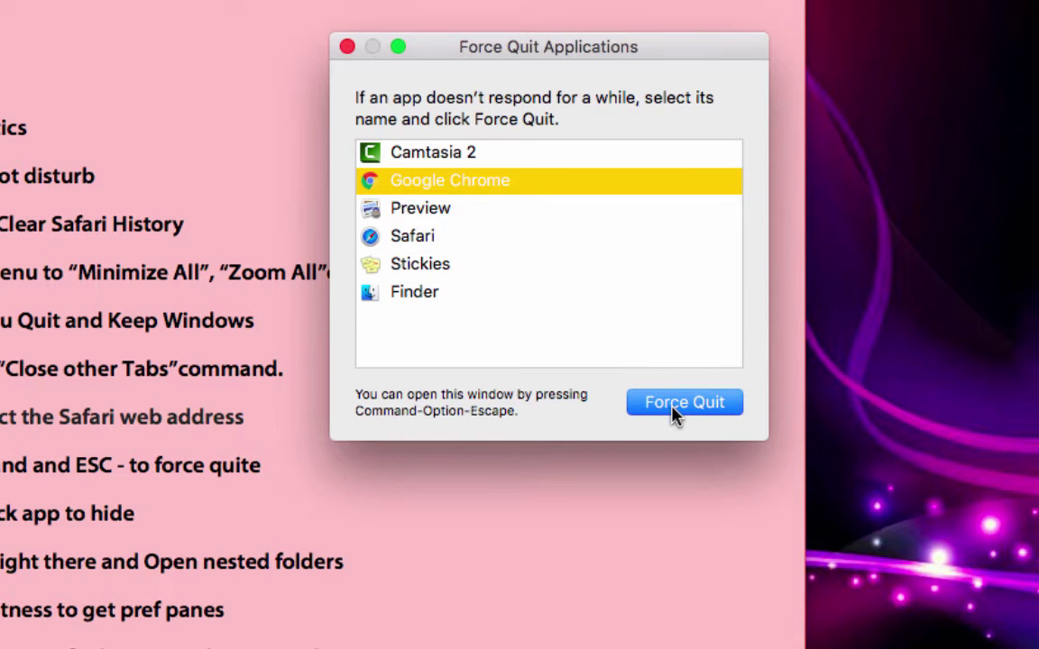
pyautogui.click(348, 46)
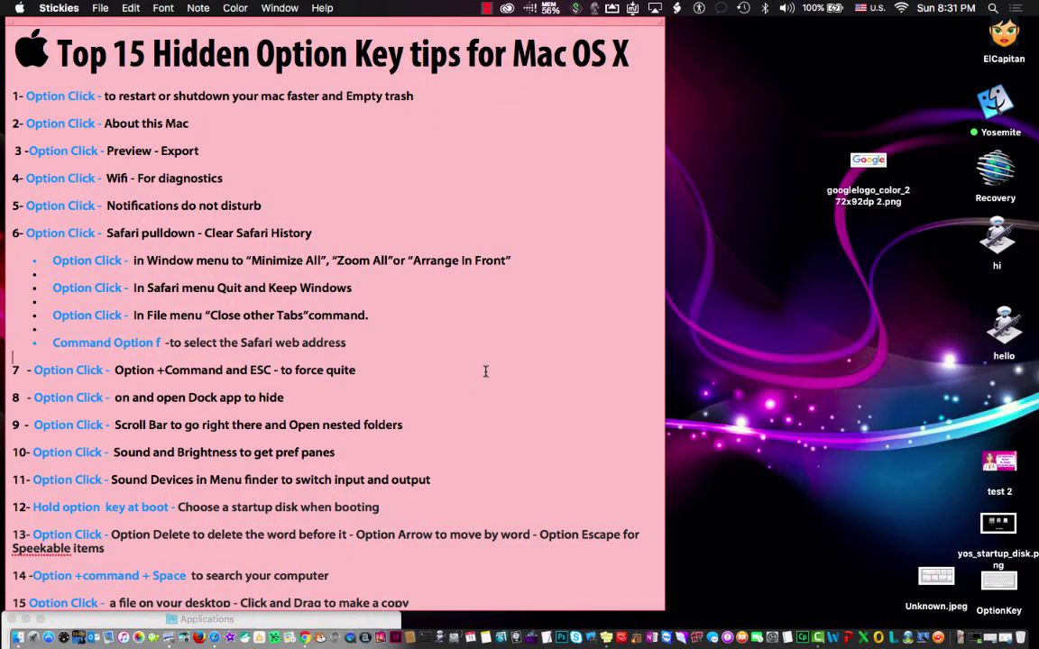
pyautogui.click(758, 501)
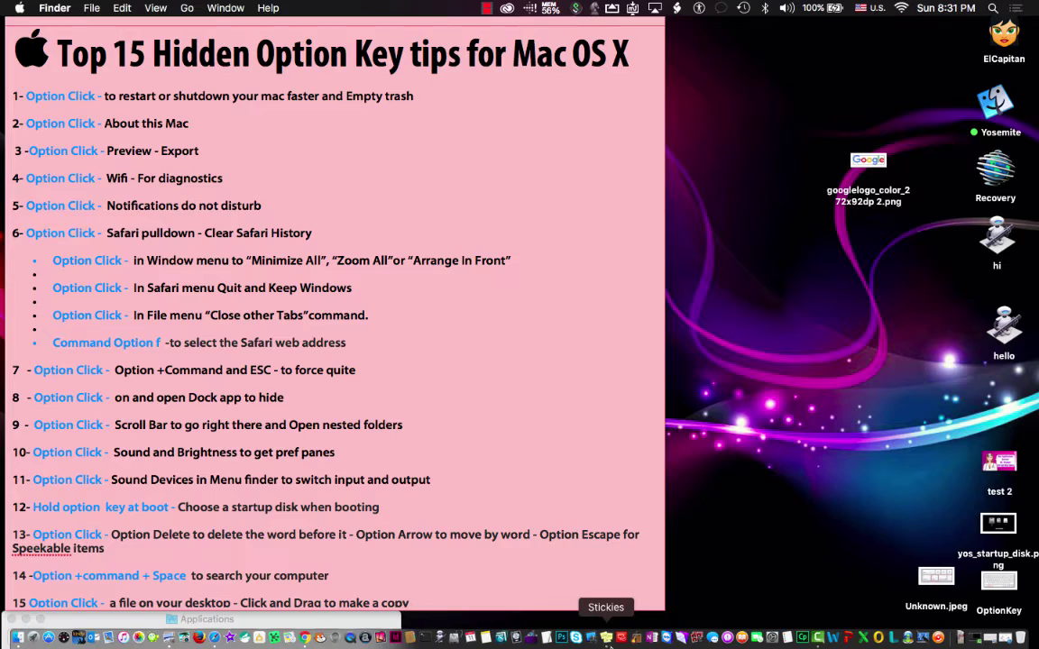
pyautogui.click(606, 639)
pyautogui.keyDown('alt'); pyautogui.click(606, 639); pyautogui.keyUp('alt')
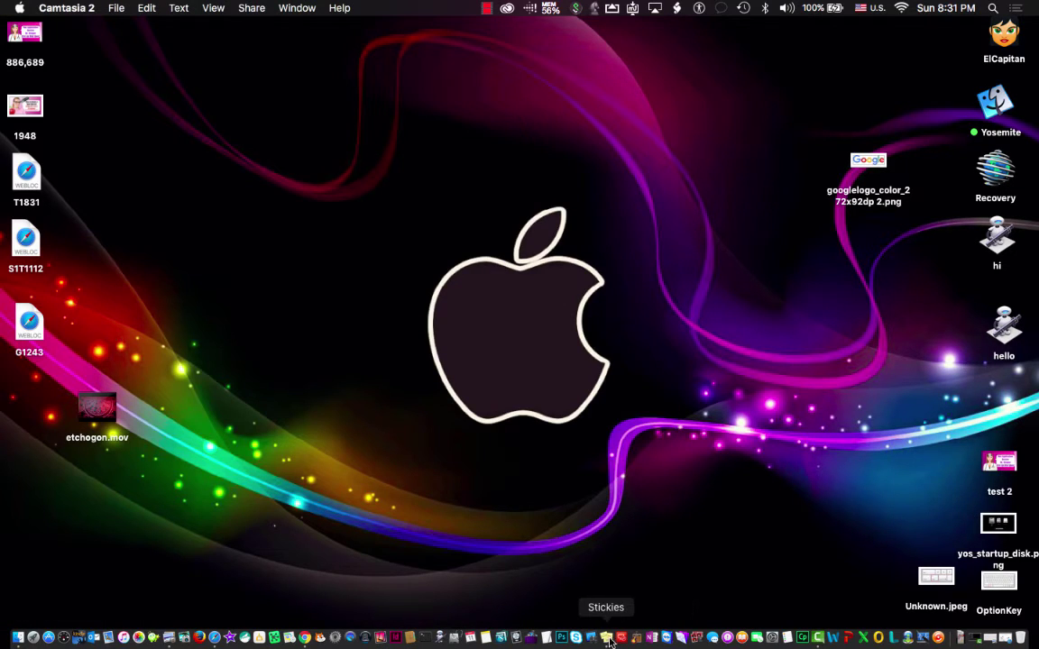
pyautogui.click(606, 638)
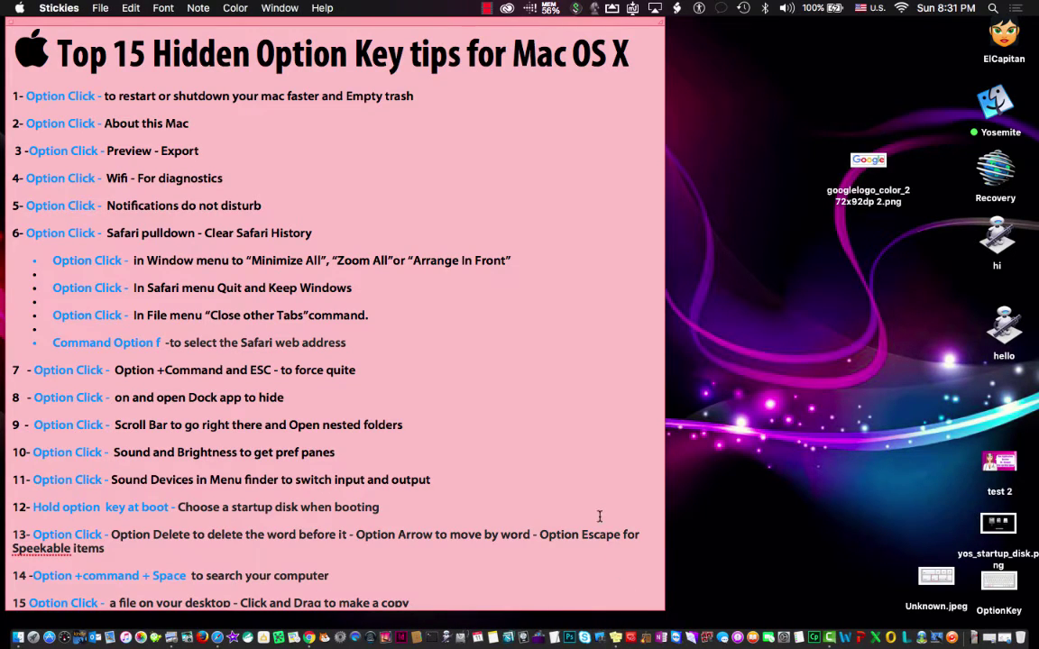
pyautogui.click(678, 312)
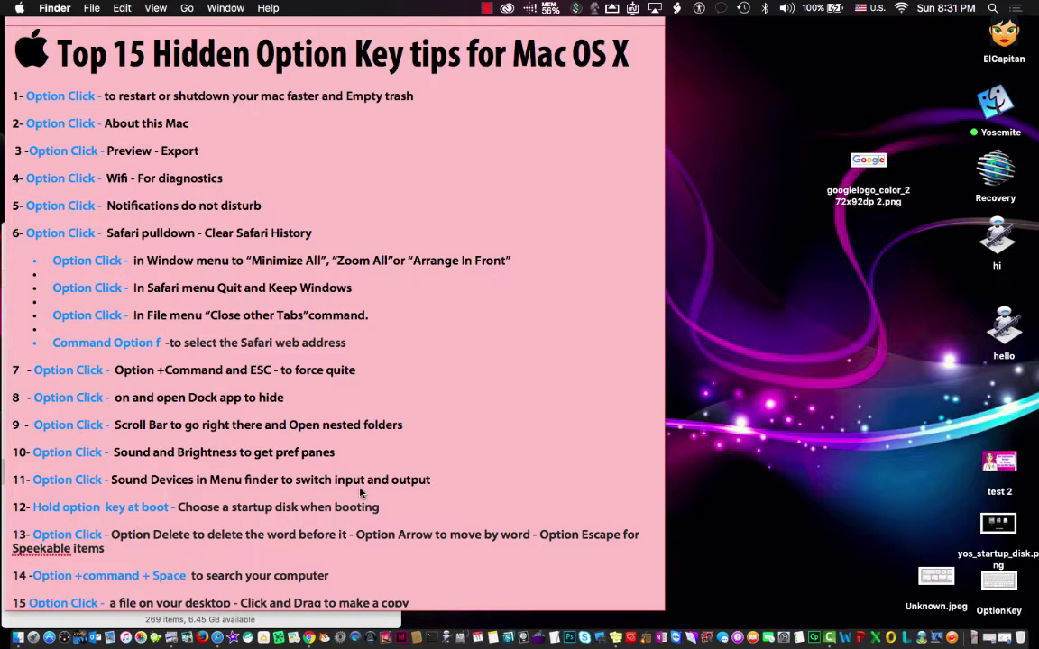
# Step: Move the Applications window right of the tips, then expand, collapse and Option-expand the Adobe tree
pyautogui.click(326, 621)
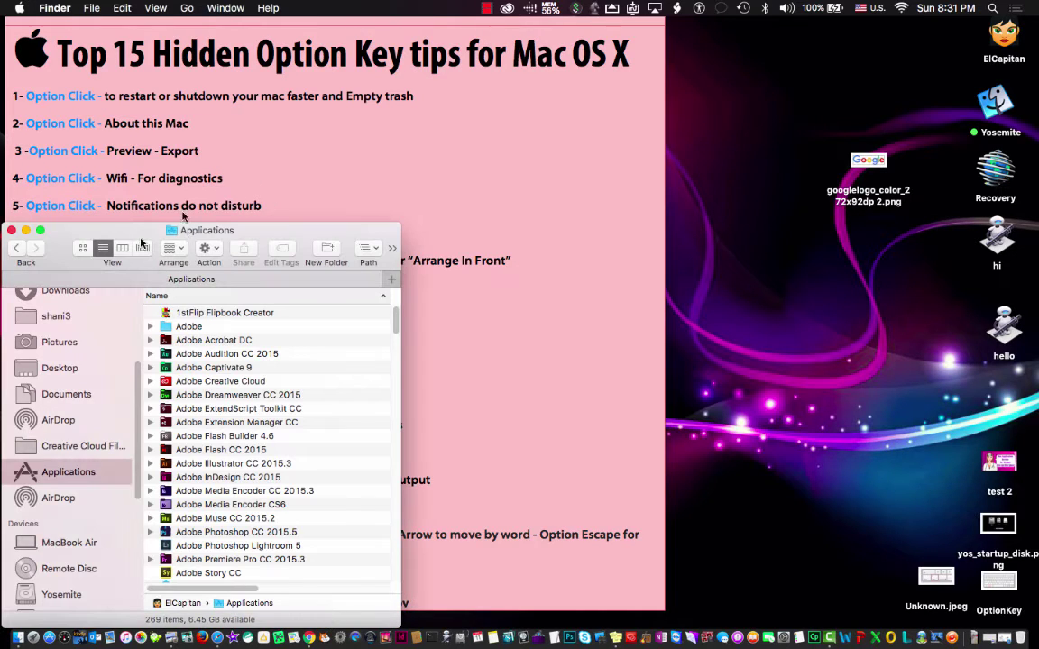
pyautogui.moveTo(129, 230); pyautogui.dragTo(505, 88)
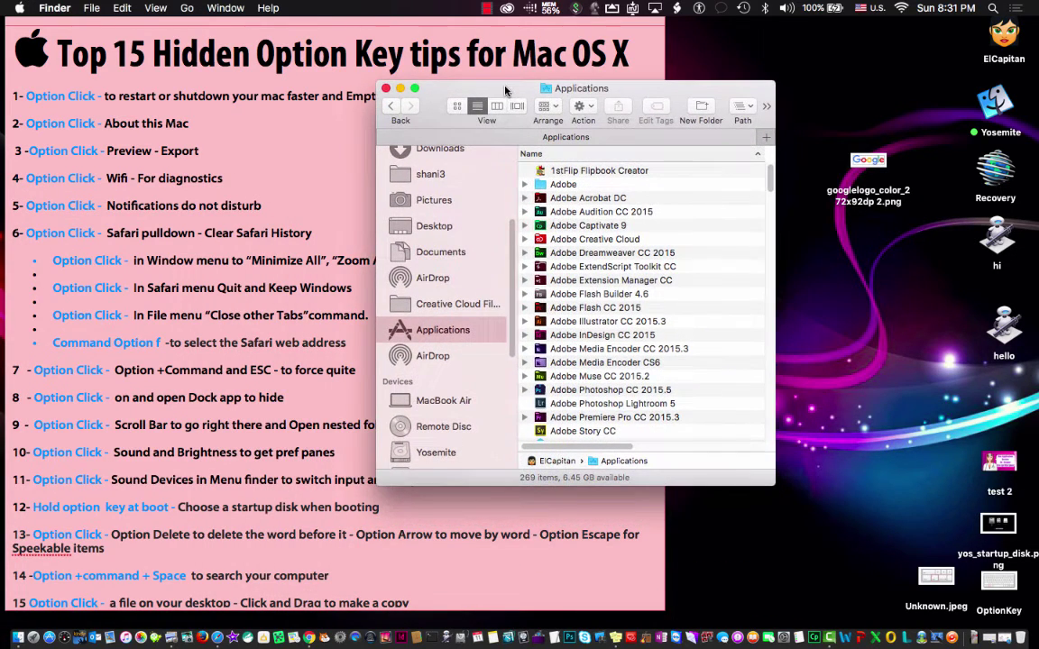
pyautogui.click(525, 185)
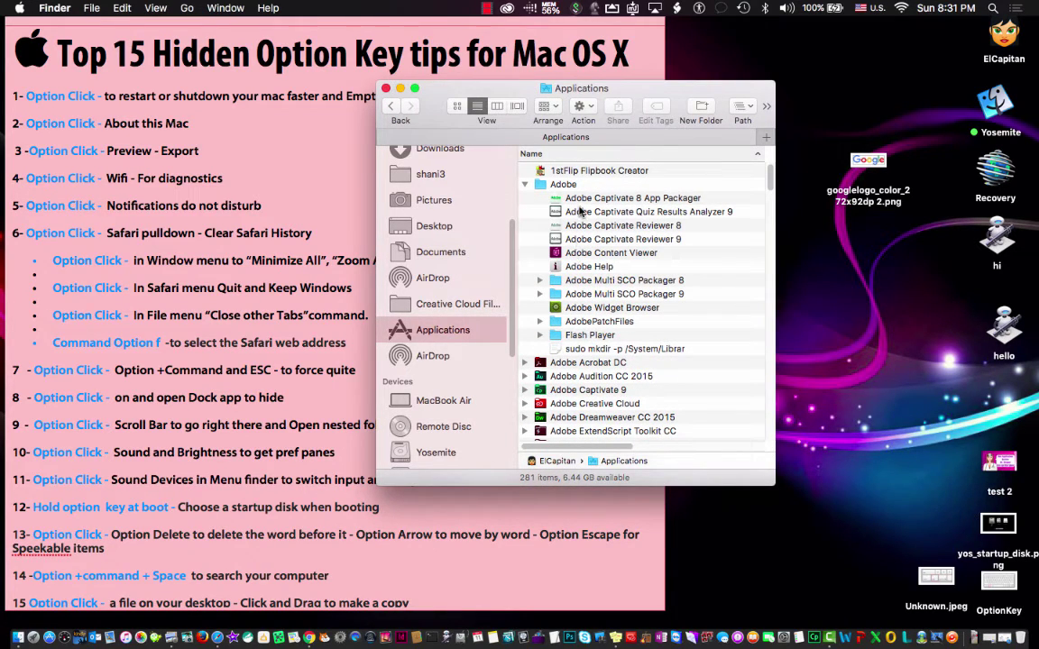
pyautogui.click(525, 186)
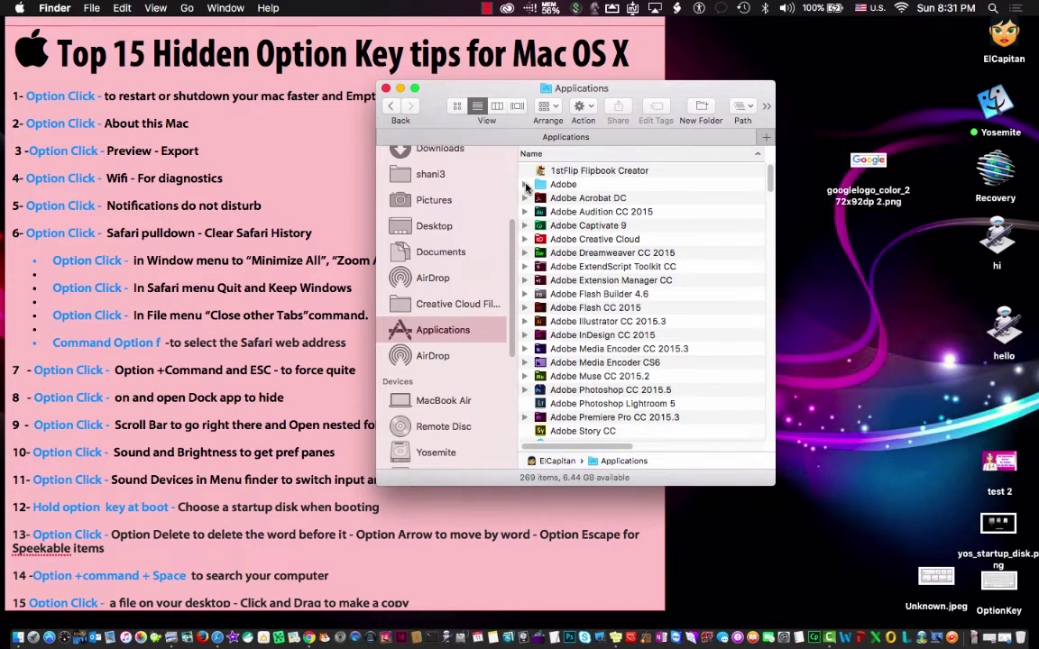
pyautogui.keyDown('alt'); pyautogui.click(526, 186); pyautogui.keyUp('alt')
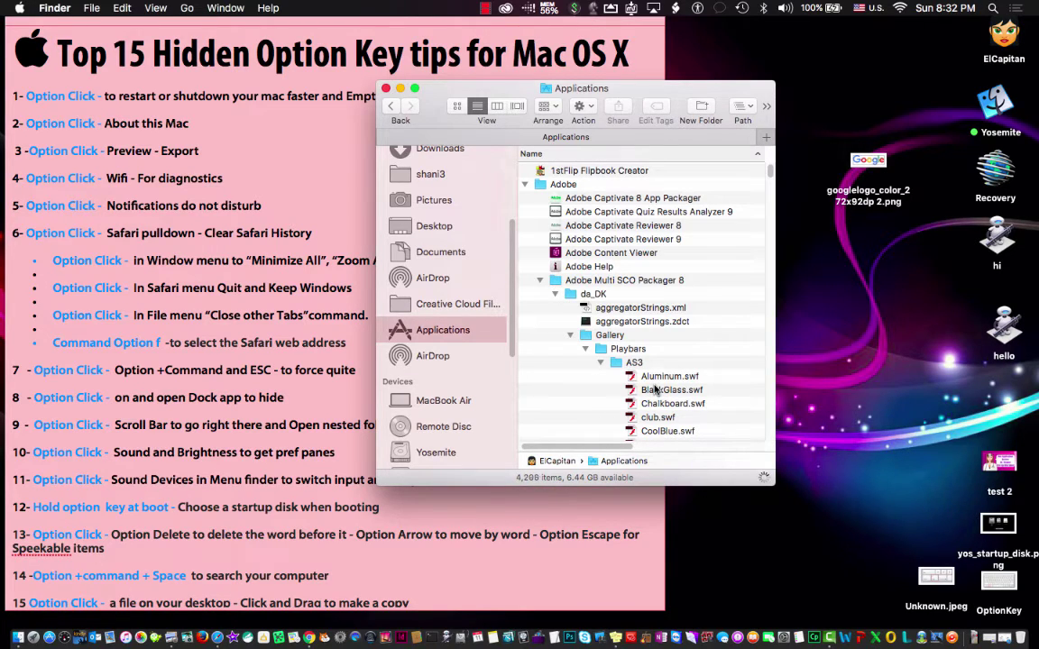
pyautogui.keyDown('alt'); pyautogui.click(525, 185); pyautogui.keyUp('alt')
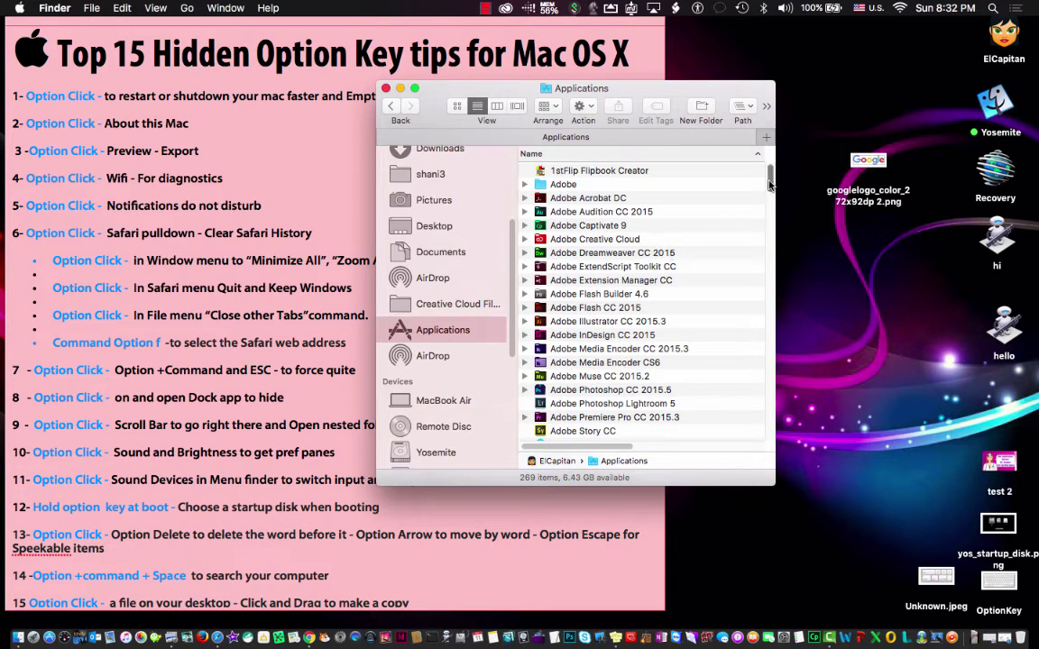
# Step: Scroll the Applications list, then Option-click the scroll track to jump to the S–T apps
pyautogui.moveTo(771, 183)
pyautogui.mouseDown()
pyautogui.moveTo(771, 245)
pyautogui.moveTo(773, 163)
pyautogui.moveTo(771, 325)
pyautogui.moveTo(772, 172)
pyautogui.mouseUp()
pyautogui.scroll(-15, 771, 238)
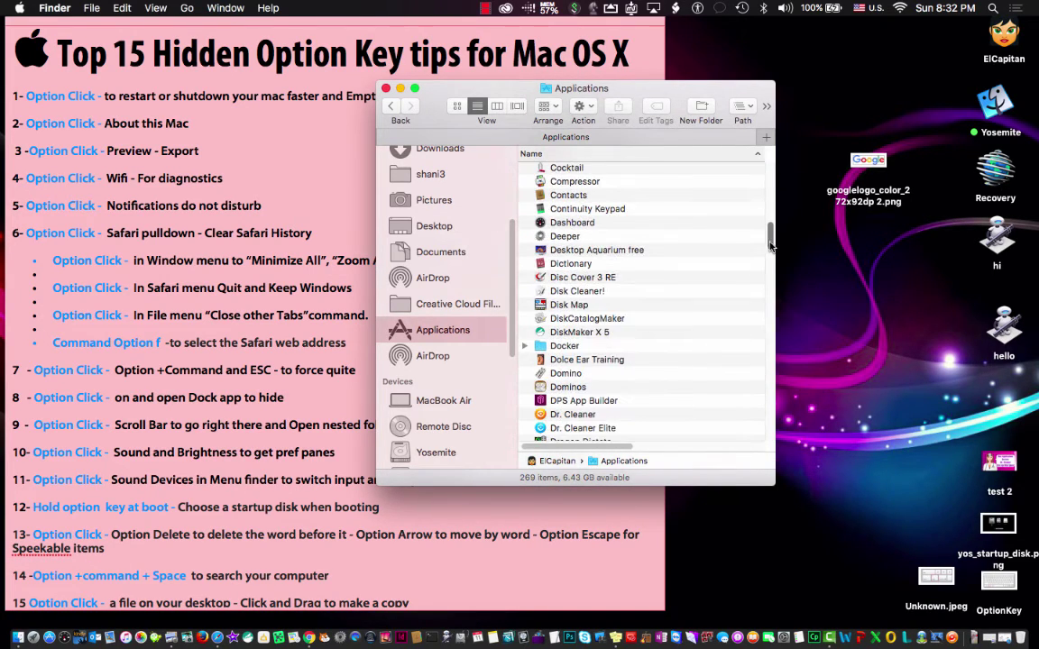
pyautogui.moveTo(771, 277); pyautogui.dragTo(771, 149)
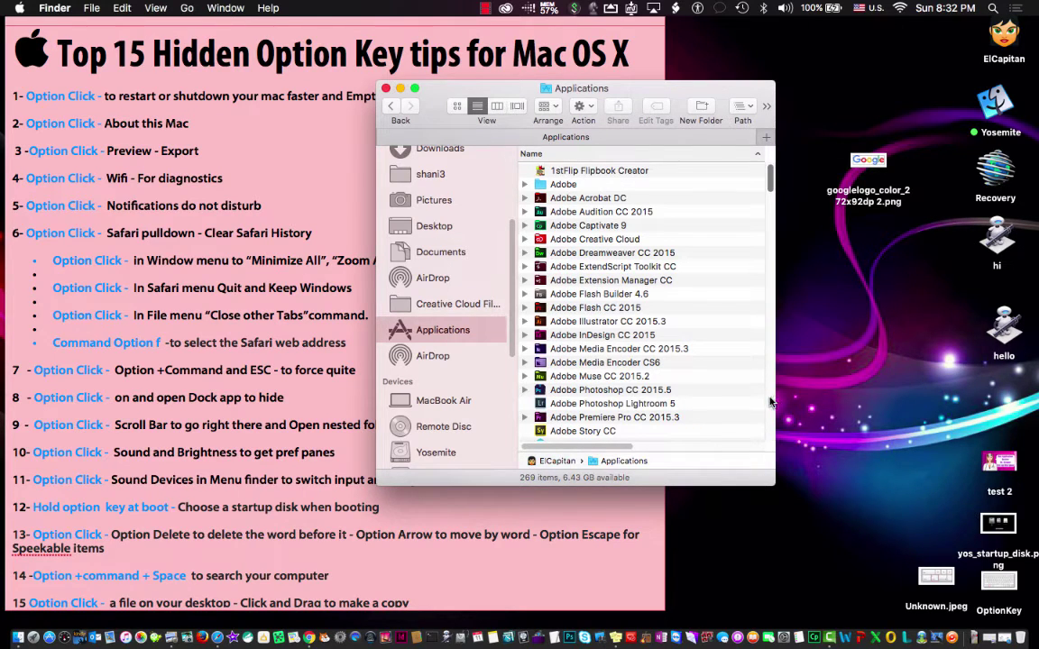
pyautogui.moveTo(771, 403); pyautogui.dragTo(764, 160)
pyautogui.keyDown('alt'); pyautogui.click(771, 403); pyautogui.keyUp('alt')
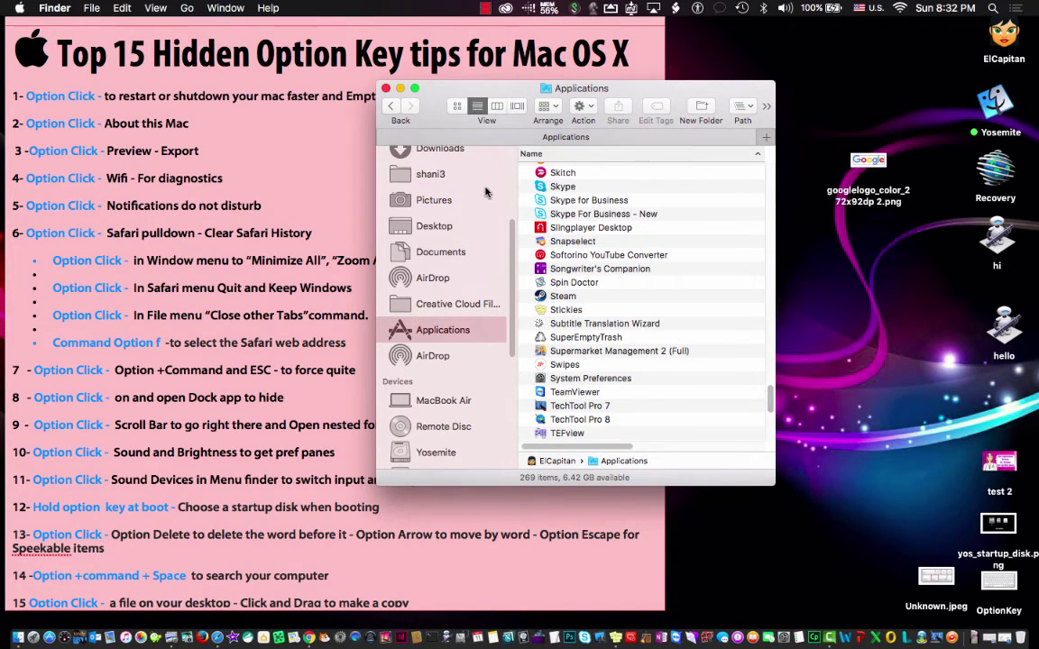
pyautogui.click(399, 90)
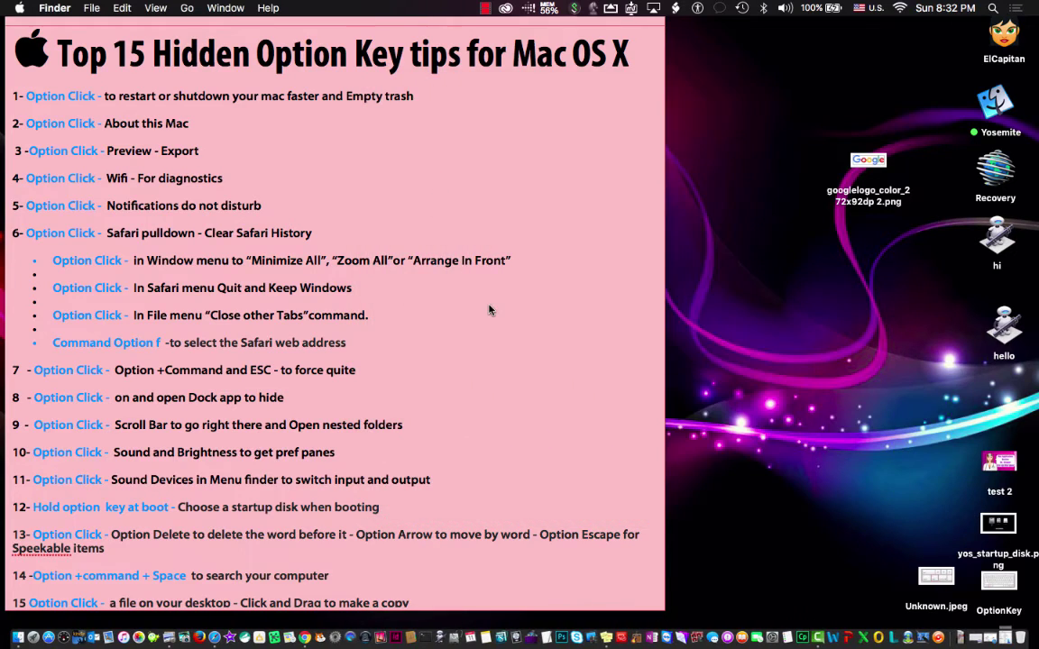
pyautogui.click(488, 360)
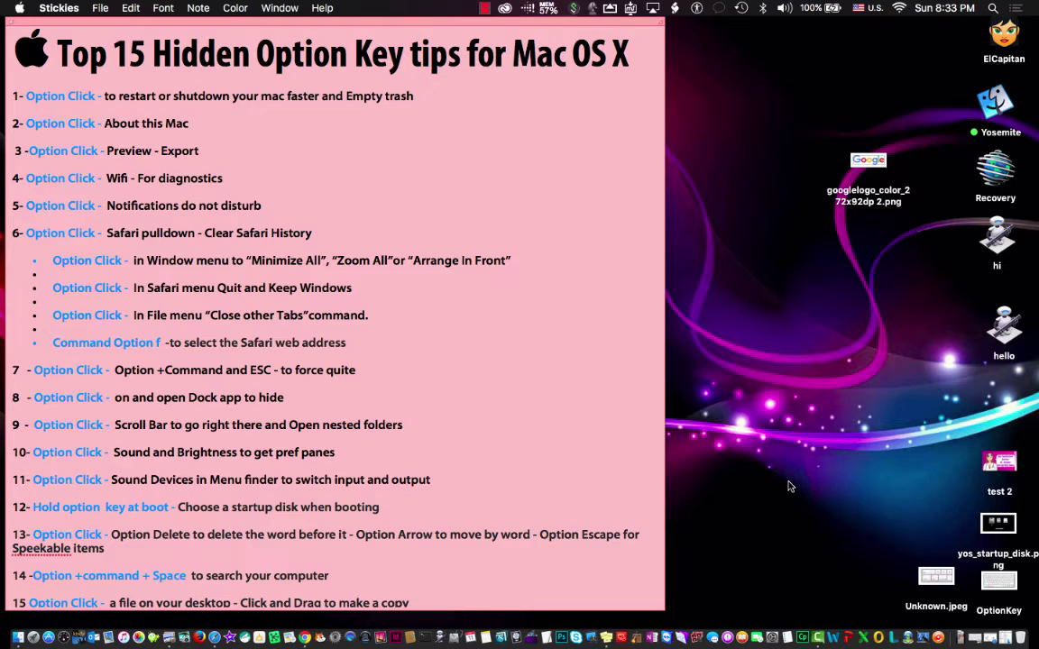
pyautogui.hotkey('alt', 'F12')
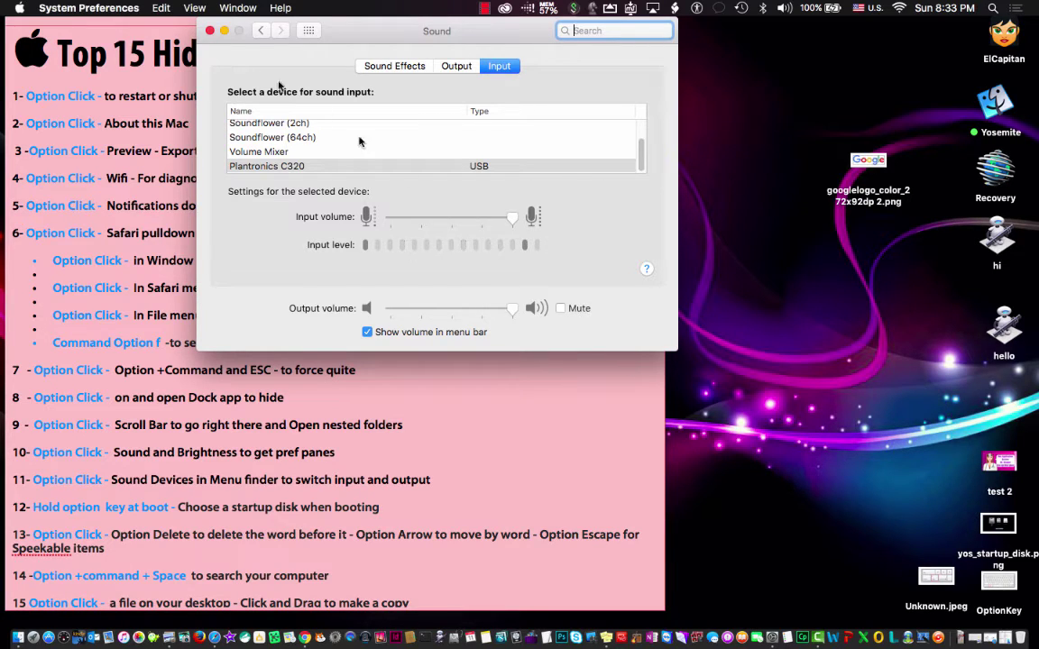
pyautogui.click(210, 30)
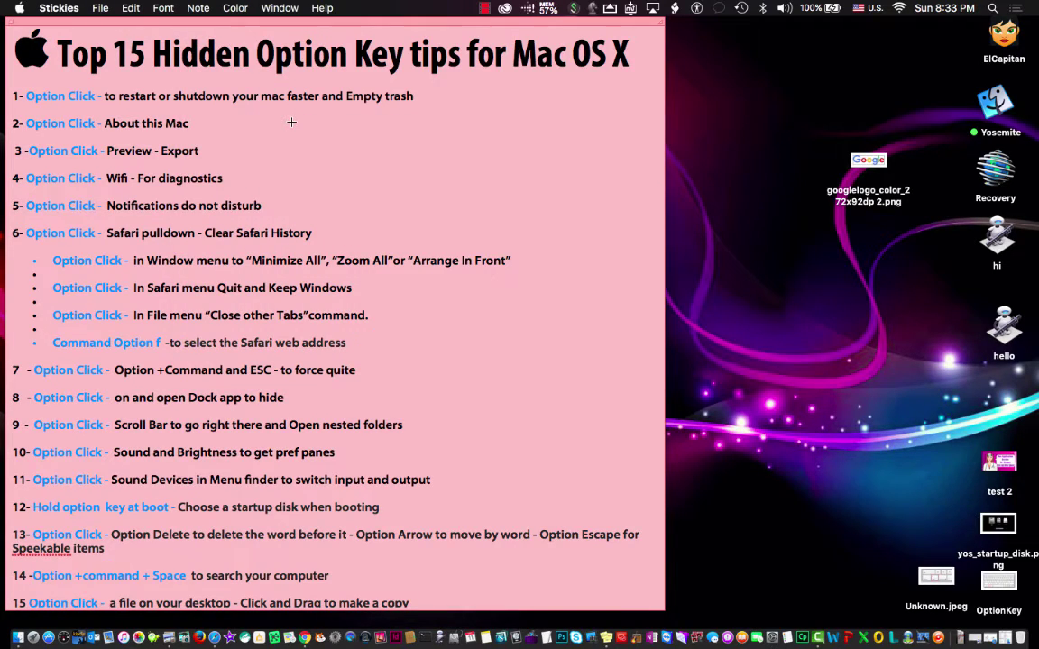
pyautogui.hotkey('alt', 'F2')
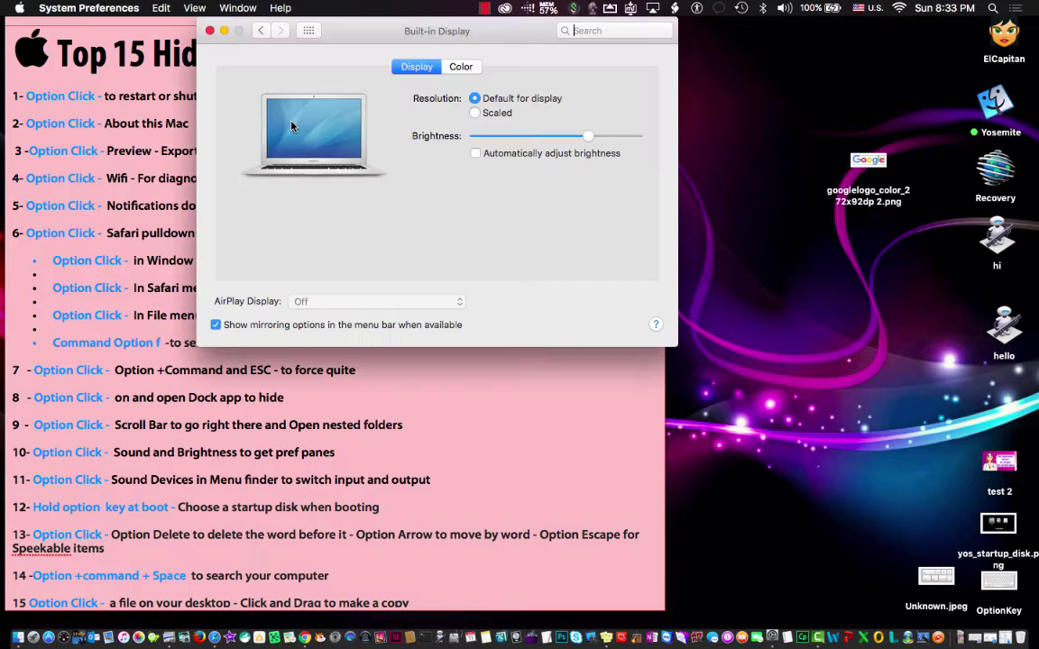
pyautogui.click(210, 30)
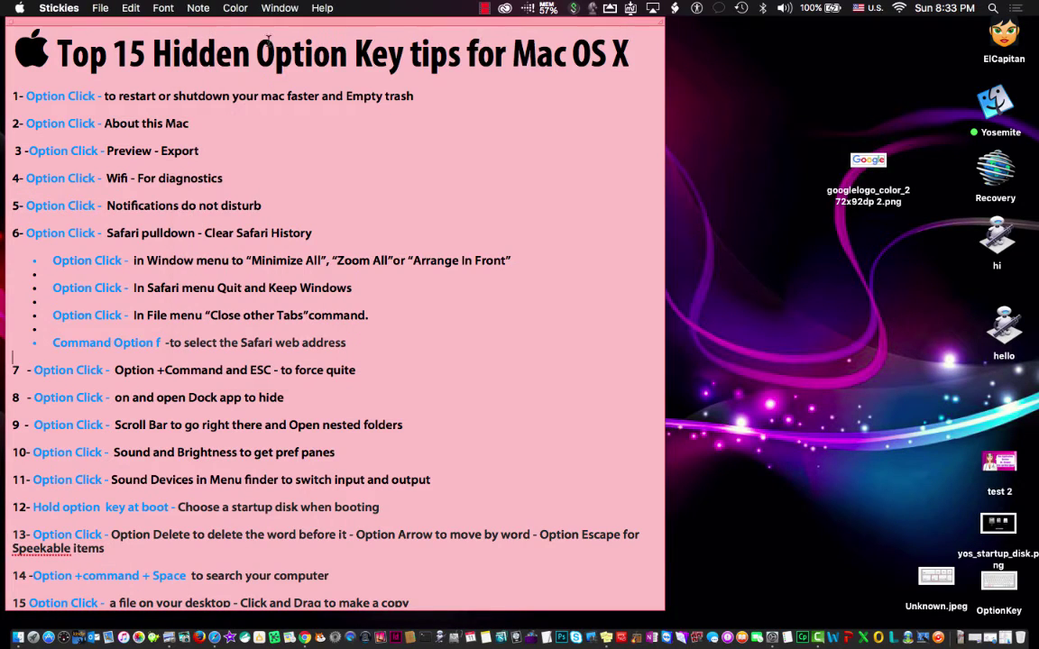
pyautogui.click(668, 221)
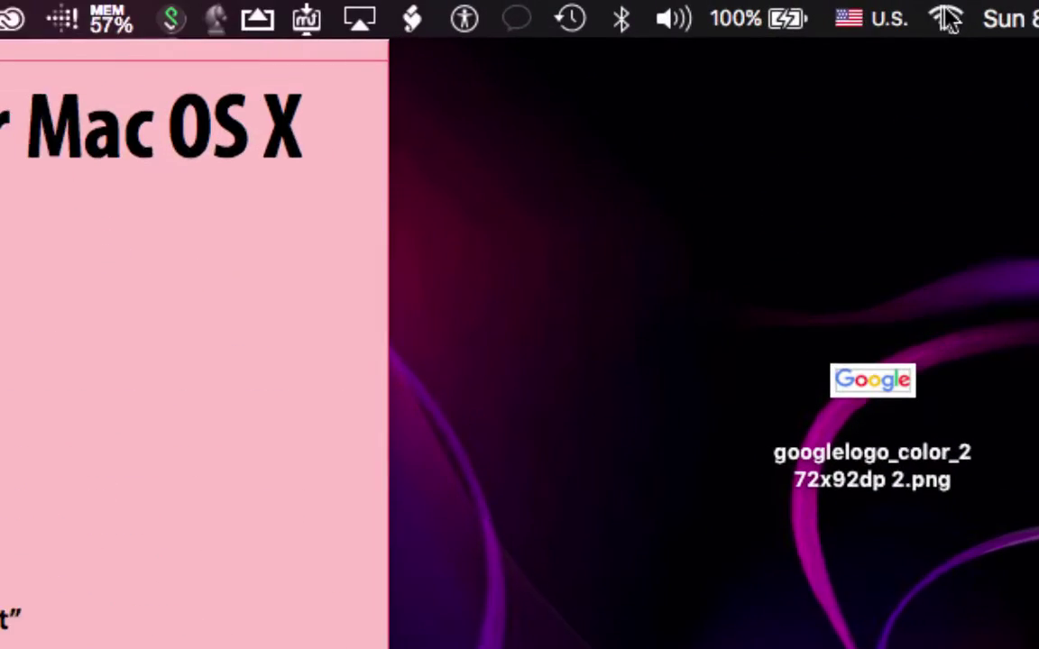
pyautogui.click(622, 24)
pyautogui.click(629, 36)
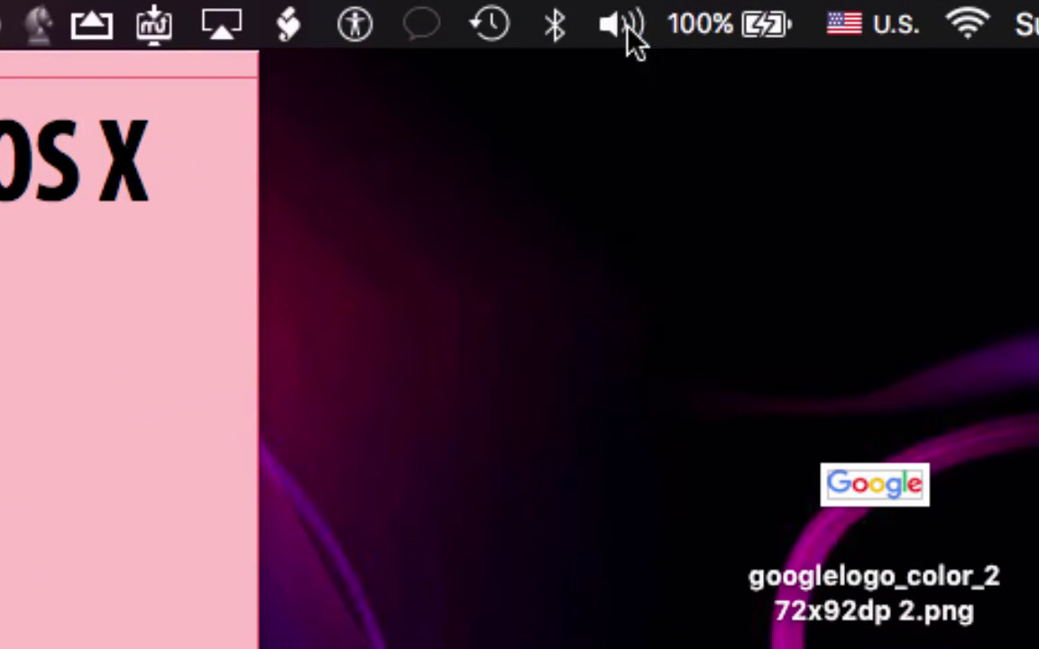
pyautogui.click(627, 27)
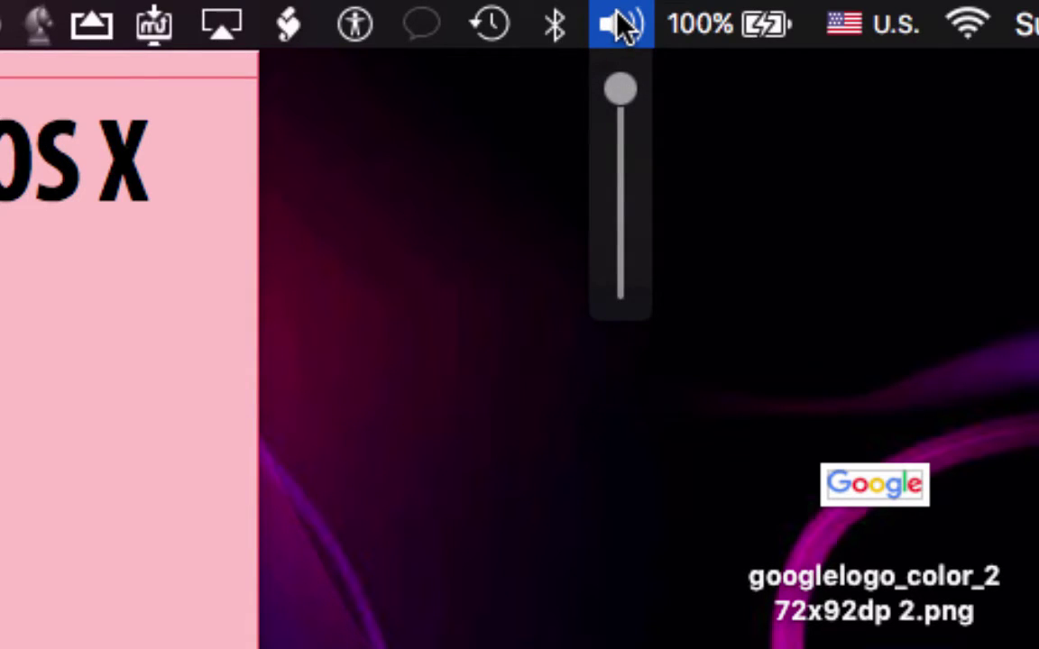
pyautogui.click(625, 25)
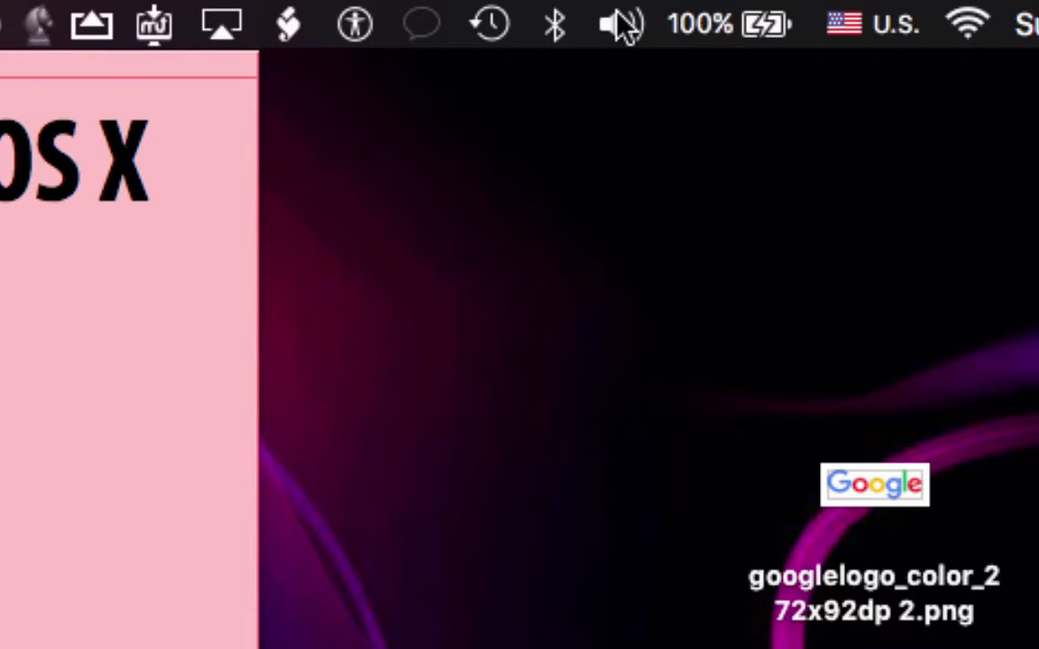
pyautogui.keyDown('alt'); pyautogui.click(625, 25); pyautogui.keyUp('alt')
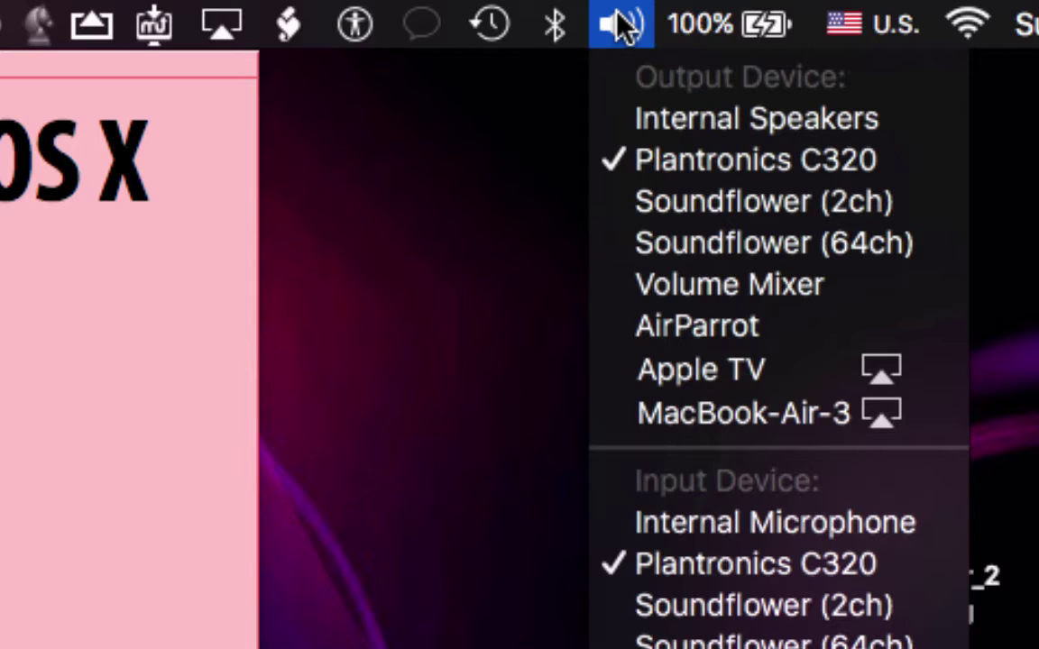
pyautogui.click(622, 25)
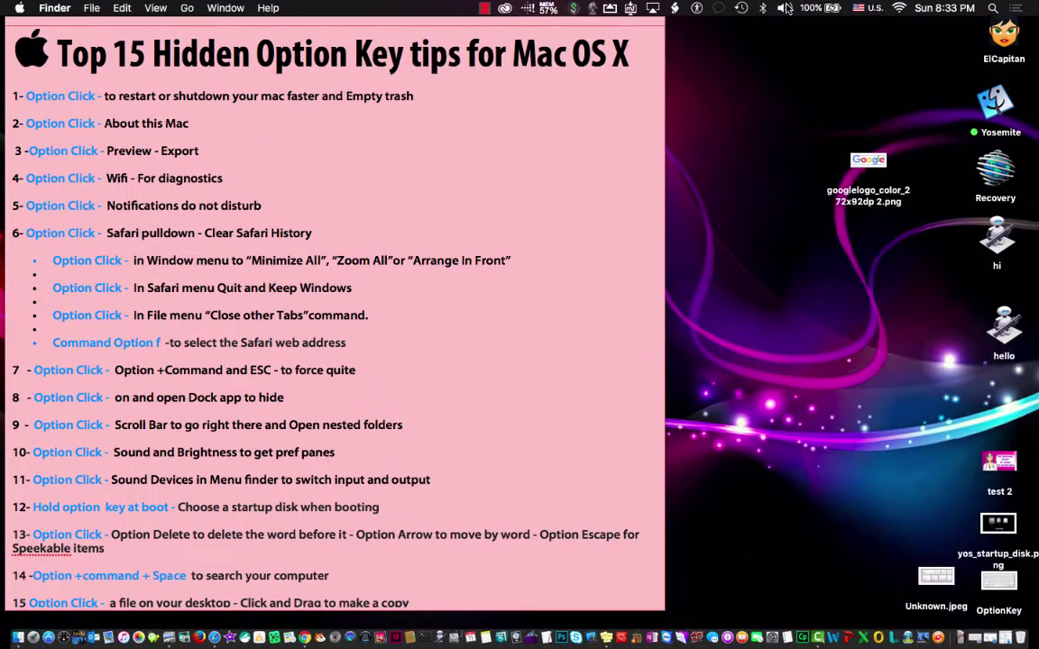
pyautogui.keyDown('alt'); pyautogui.click(622, 26); pyautogui.keyUp('alt')
pyautogui.click(786, 8)
pyautogui.scroll(-3, 575, 336)
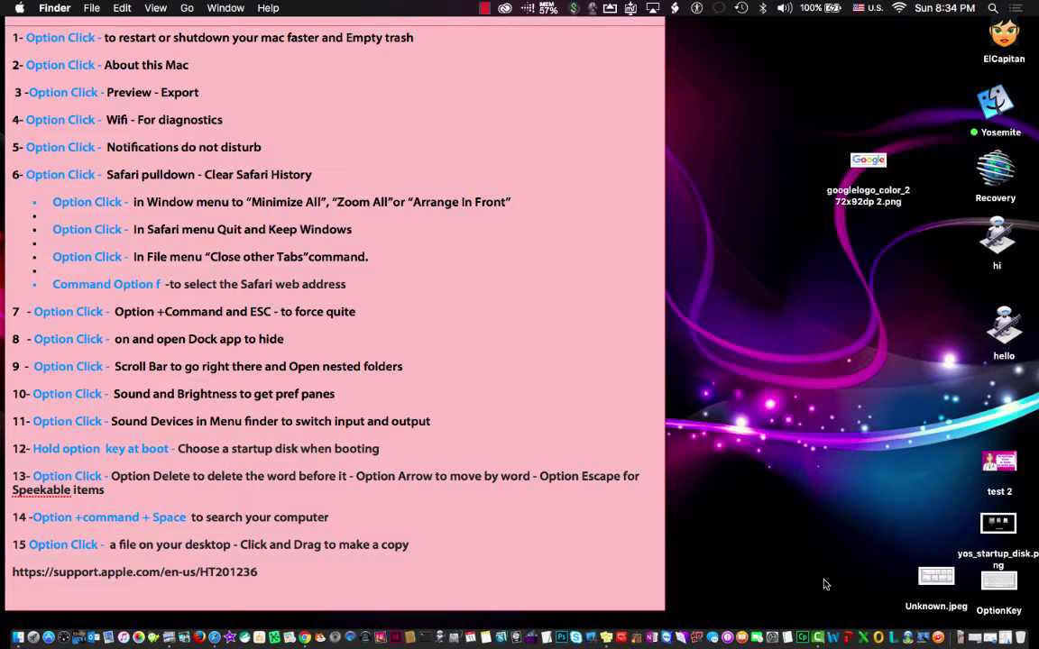
pyautogui.click(995, 524)
pyautogui.doubleClick(995, 524)
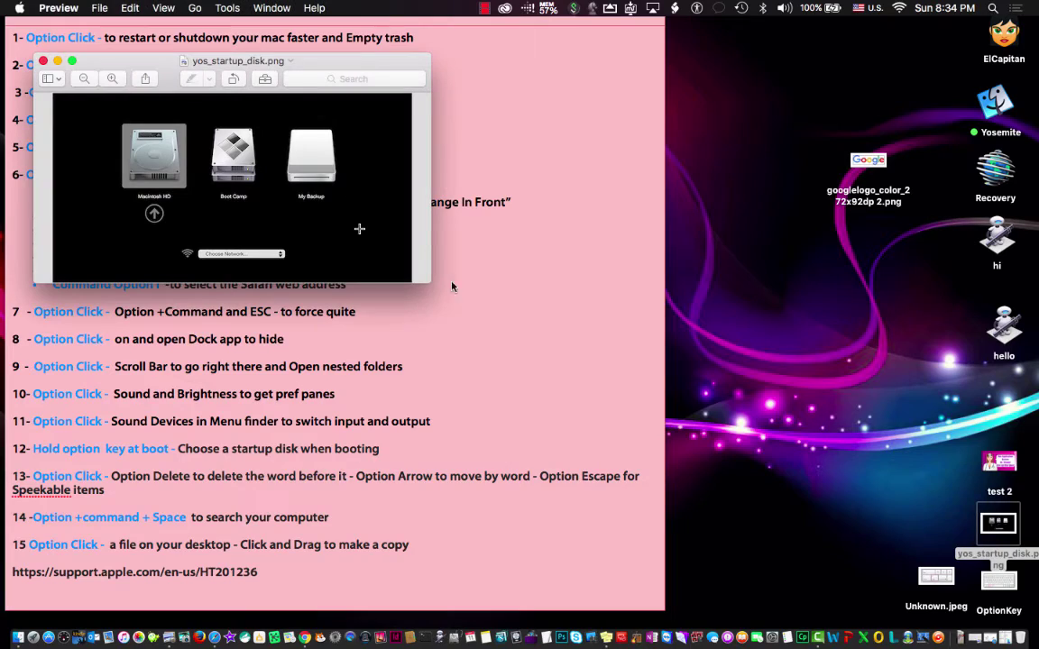
pyautogui.moveTo(316, 66); pyautogui.dragTo(660, 77)
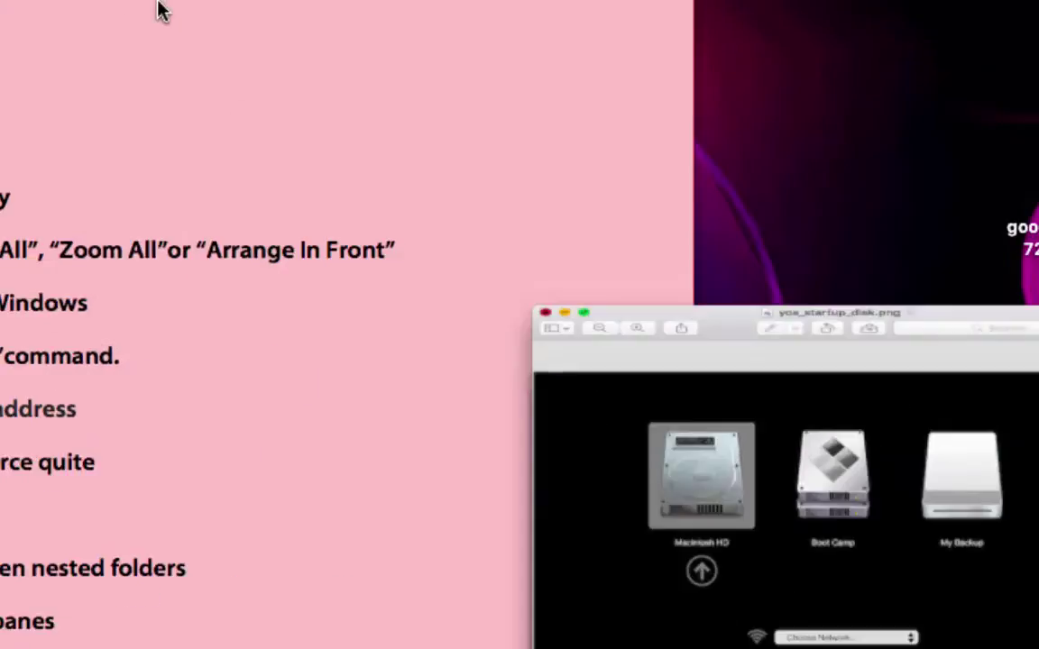
pyautogui.press('super+w')
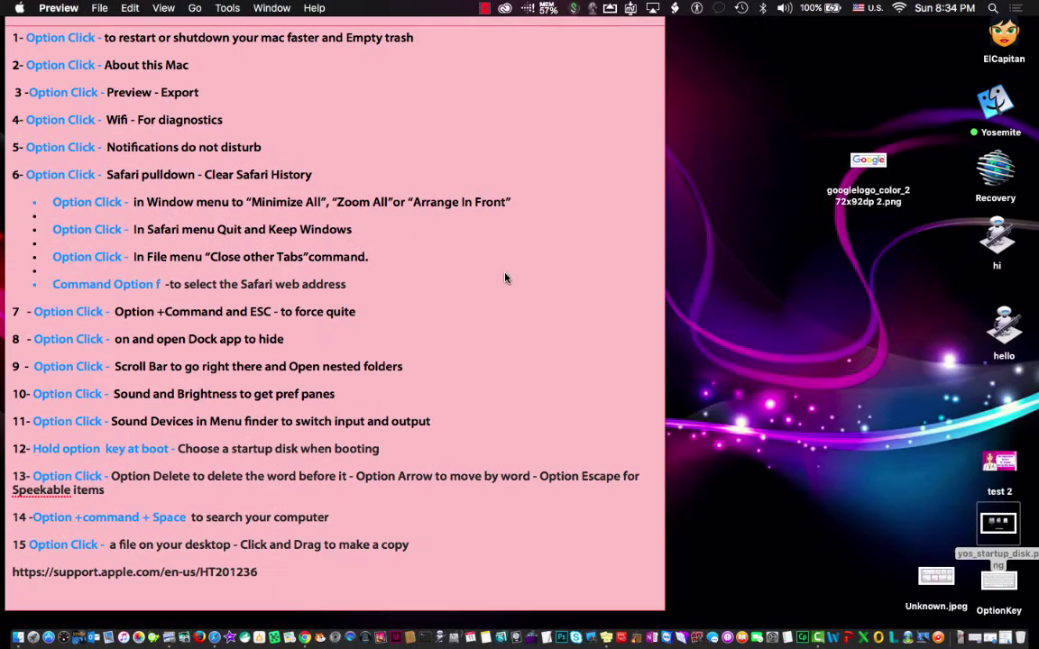
# Step: Bring the tips note forward and place the caret in tip 13 after 'Option Escape for'
pyautogui.click(529, 366)
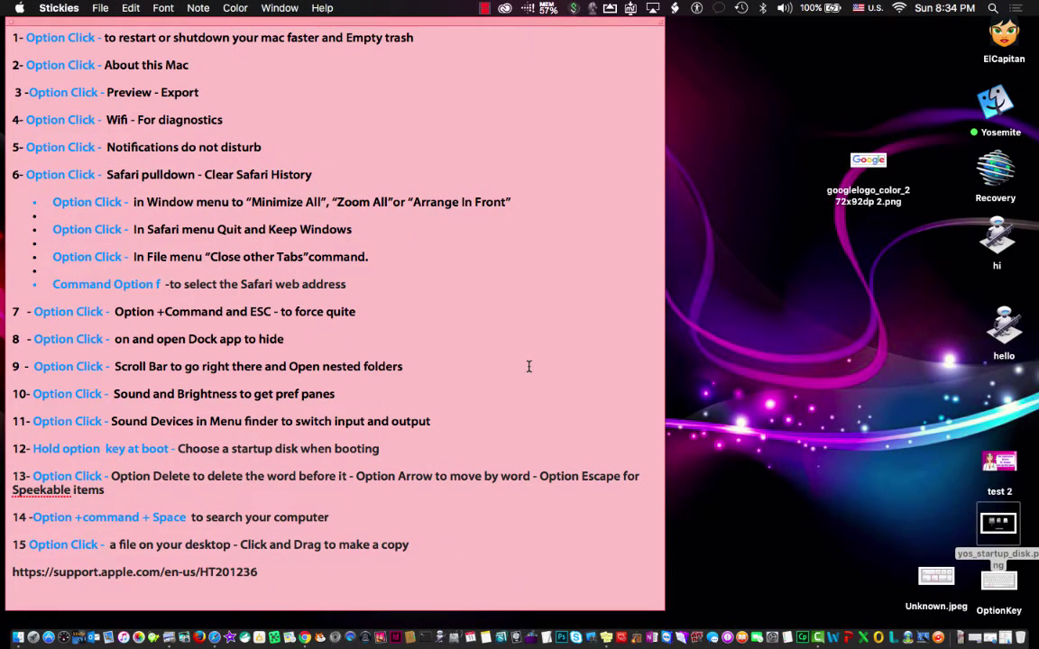
pyautogui.click(529, 366)
pyautogui.click(606, 482)
pyautogui.scroll(3, 490, 287)
pyautogui.scroll(-4, 490, 287)
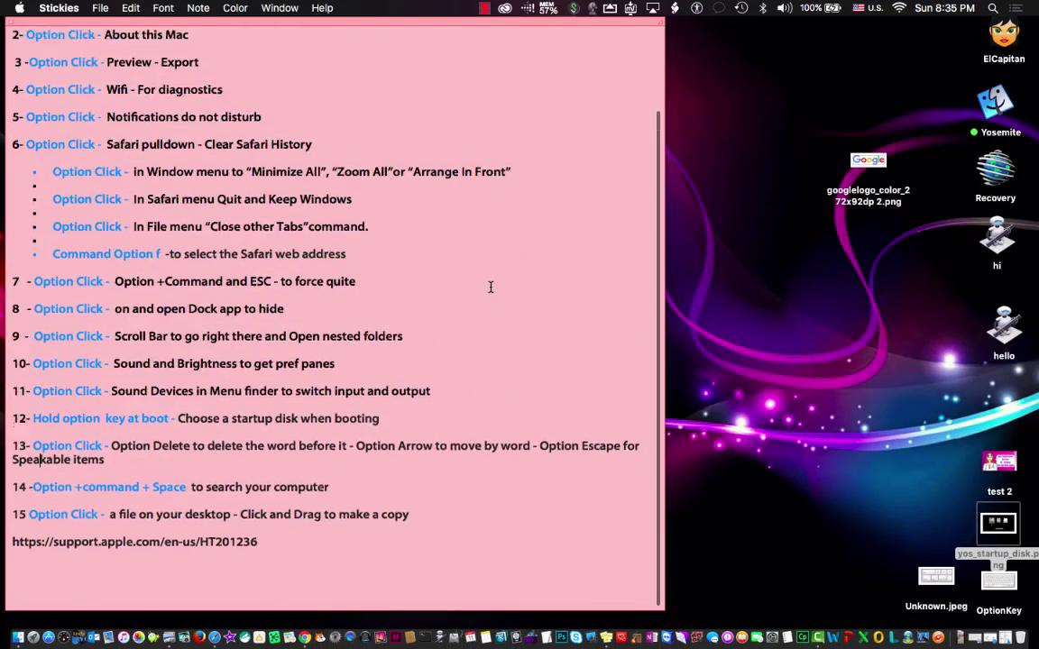
pyautogui.scroll(1, 491, 287)
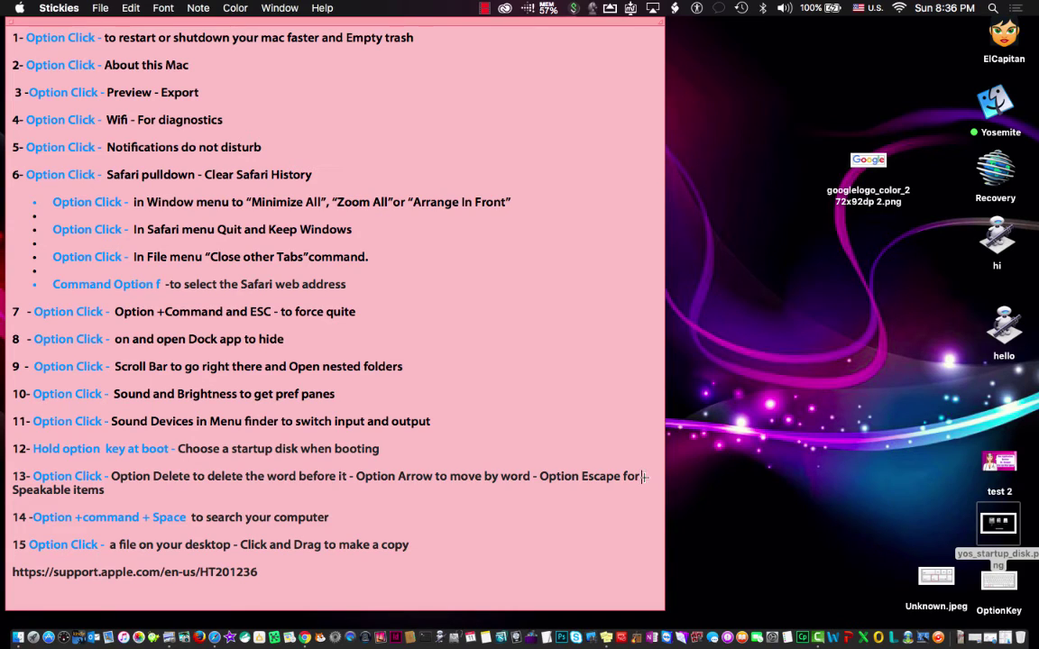
pyautogui.hotkey('alt', 'shift', 'Left')
pyautogui.hotkey('alt', 'shift', 'Left')
pyautogui.hotkey('alt', 'shift', 'Left')
pyautogui.hotkey('alt', 'shift', 'Left')
pyautogui.hotkey('alt', 'shift', 'Left')
pyautogui.hotkey('alt', 'shift', 'Left')
pyautogui.hotkey('alt', 'shift', 'Left')
pyautogui.hotkey('alt', 'shift', 'Left')
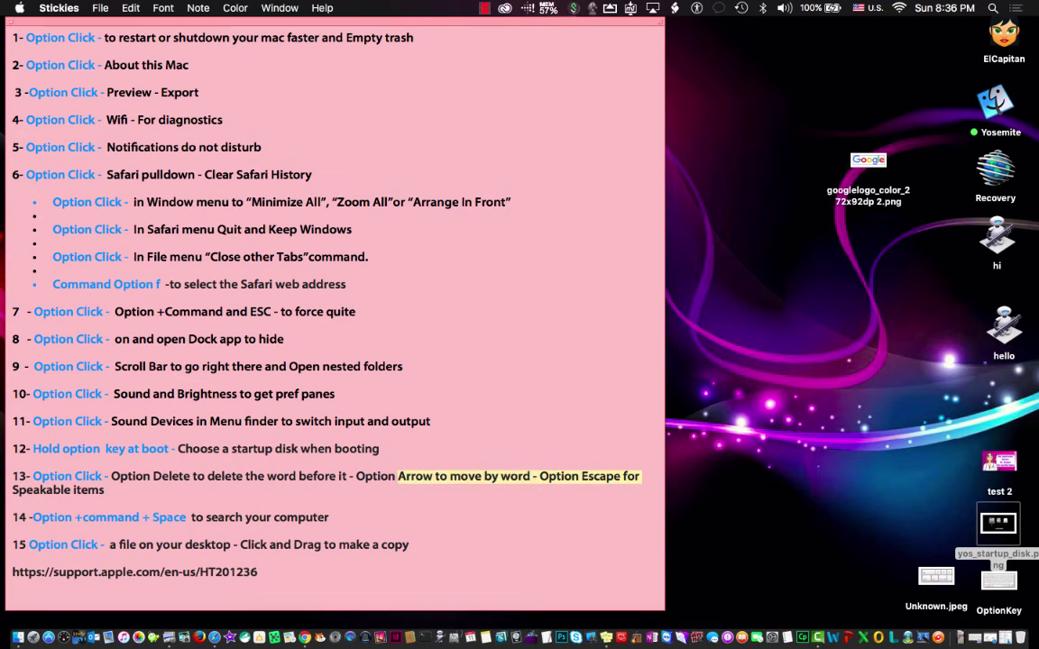
pyautogui.hotkey('alt', 'shift', 'Left')
pyautogui.hotkey('alt', 'shift', 'Left')
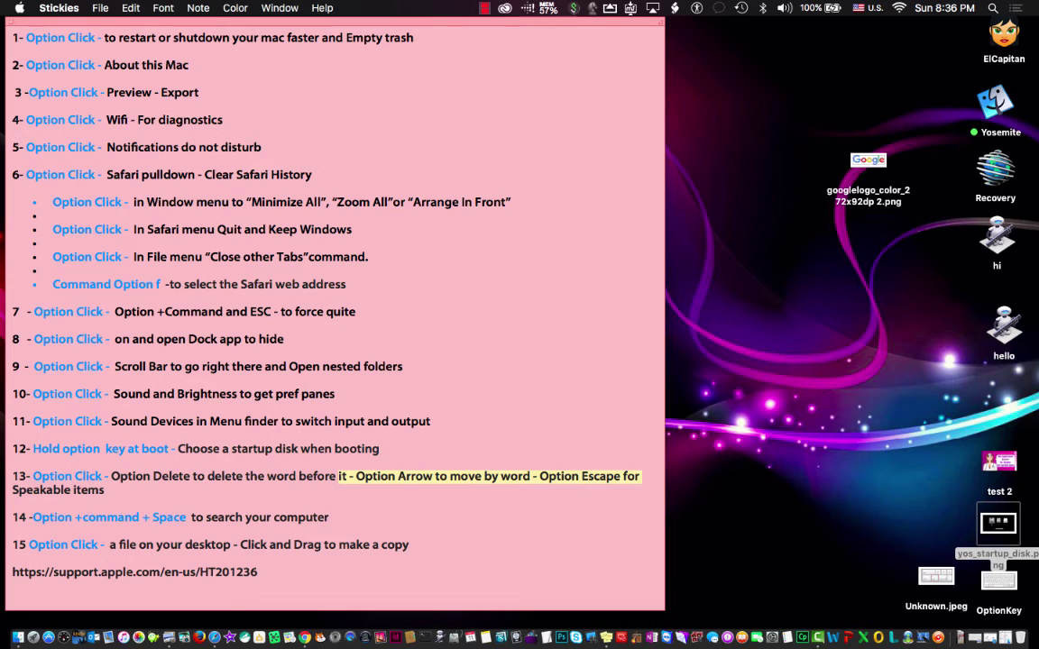
pyautogui.click(626, 530)
pyautogui.scroll(-1, 627, 531)
pyautogui.scroll(1, 627, 531)
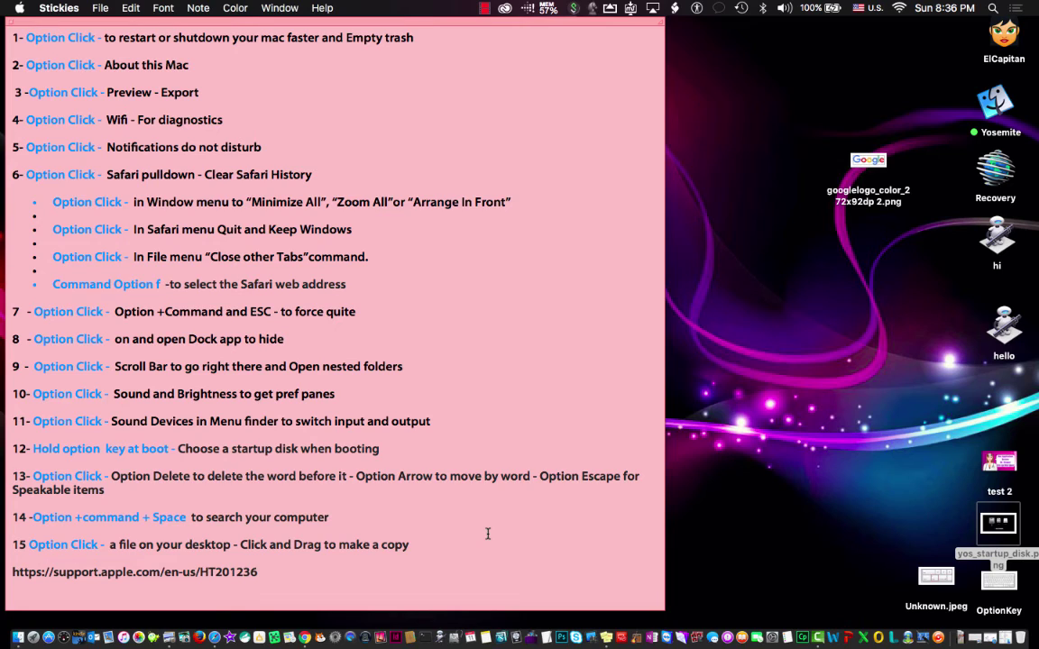
pyautogui.press('super+shift+4')
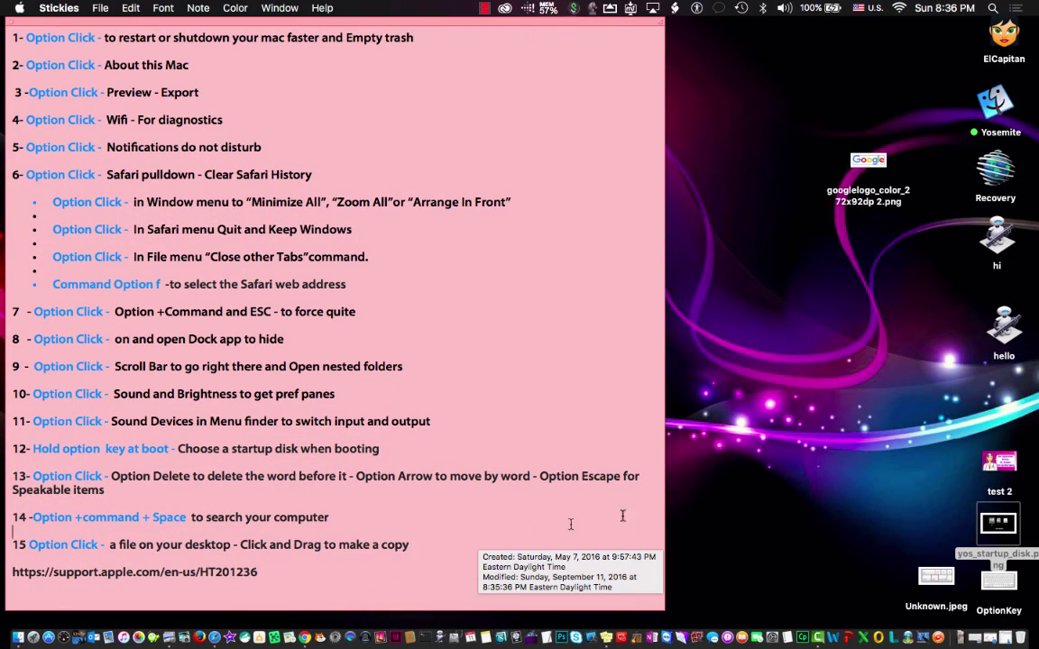
# Step: Option-drag the Google logo image to make a copy on the desktop
pyautogui.click(731, 485)
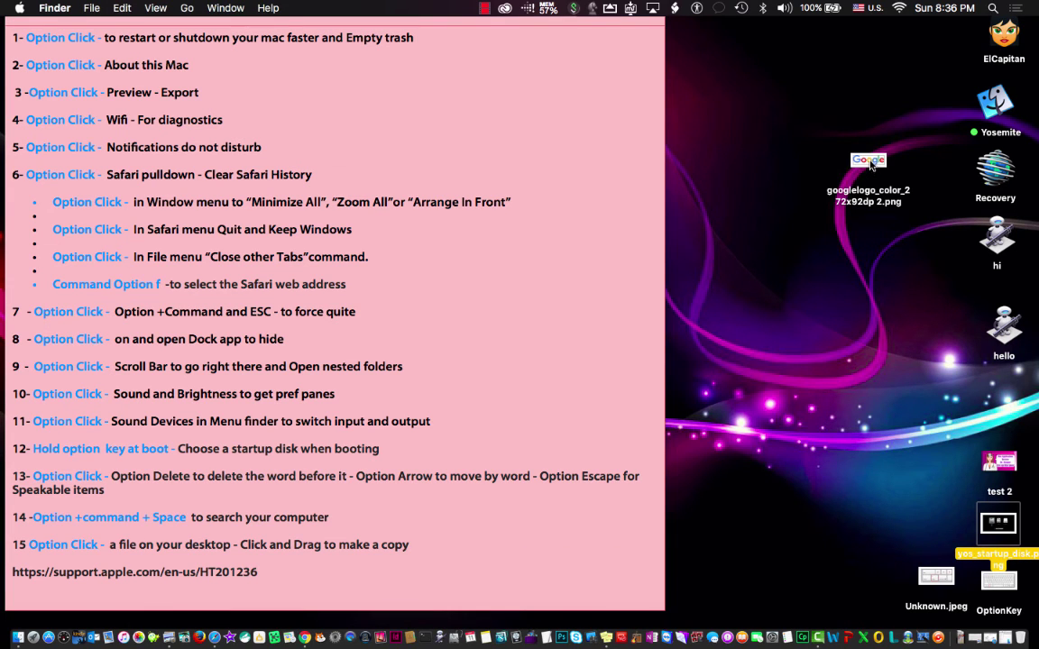
pyautogui.moveTo(872, 163); pyautogui.dragTo(909, 115)
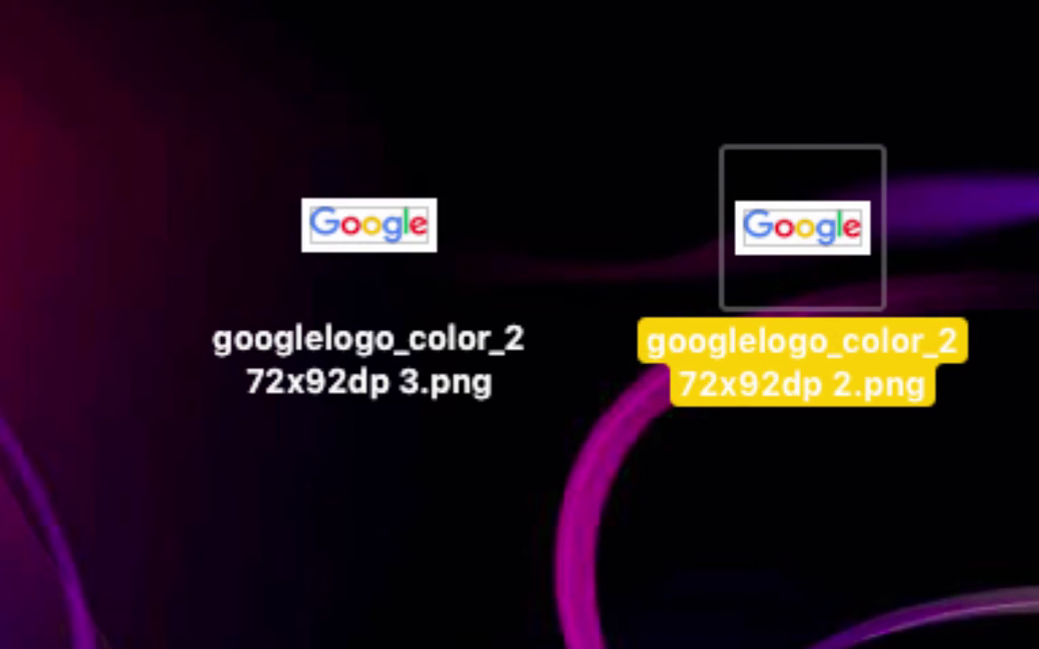
pyautogui.click(870, 538)
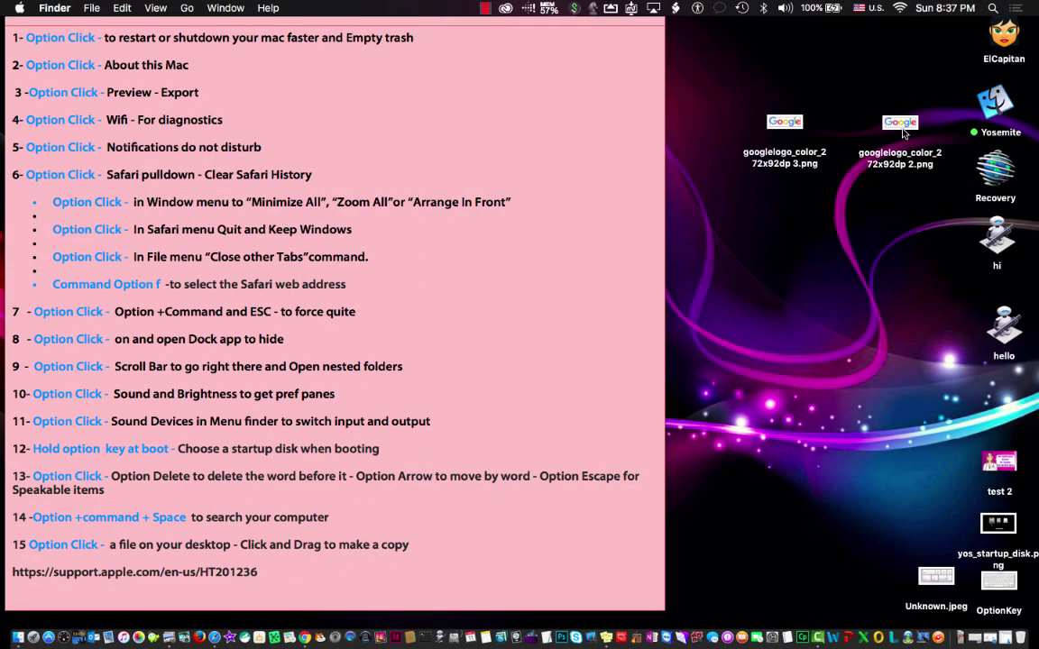
# Step: Trash googlelogo_color_272x92dp 2.png, then preview and close the 3.png copy
pyautogui.moveTo(903, 132); pyautogui.dragTo(1017, 638)
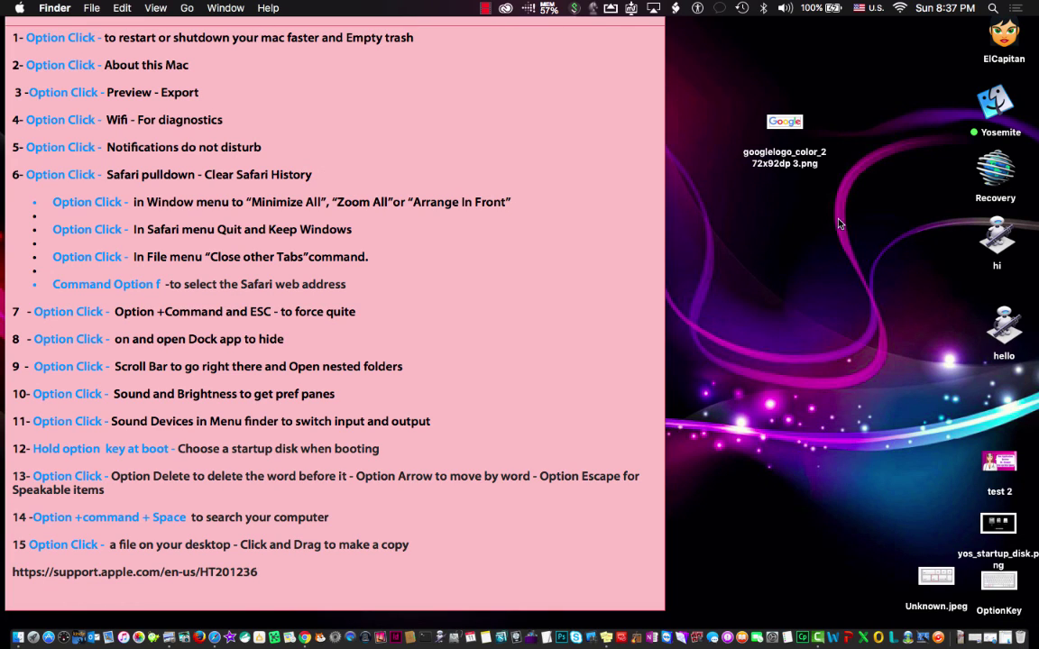
pyautogui.doubleClick(777, 120)
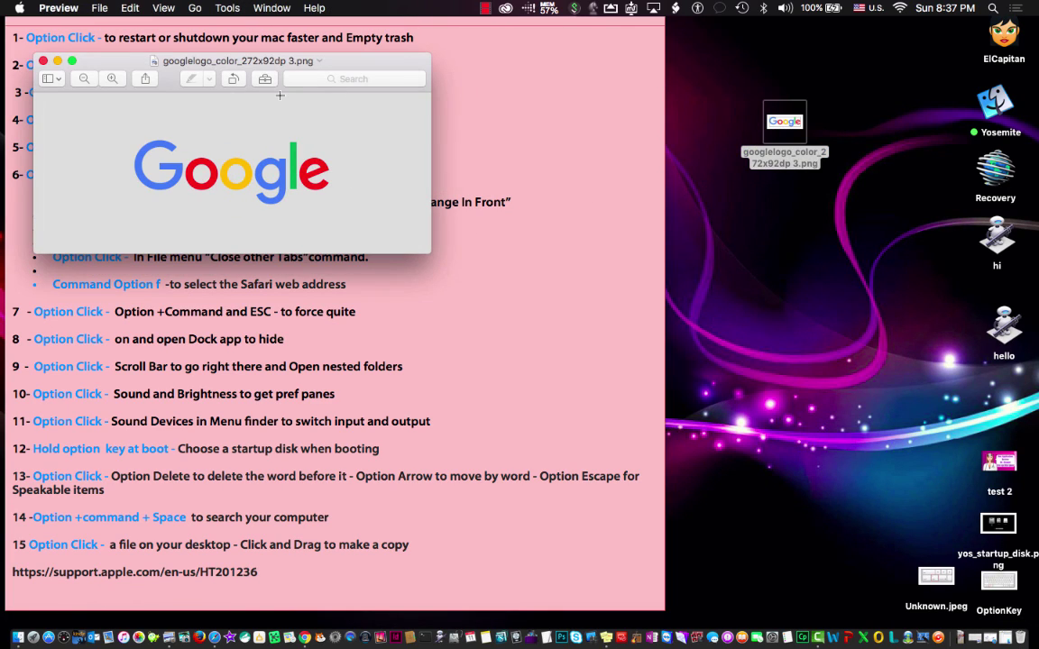
pyautogui.click(42, 60)
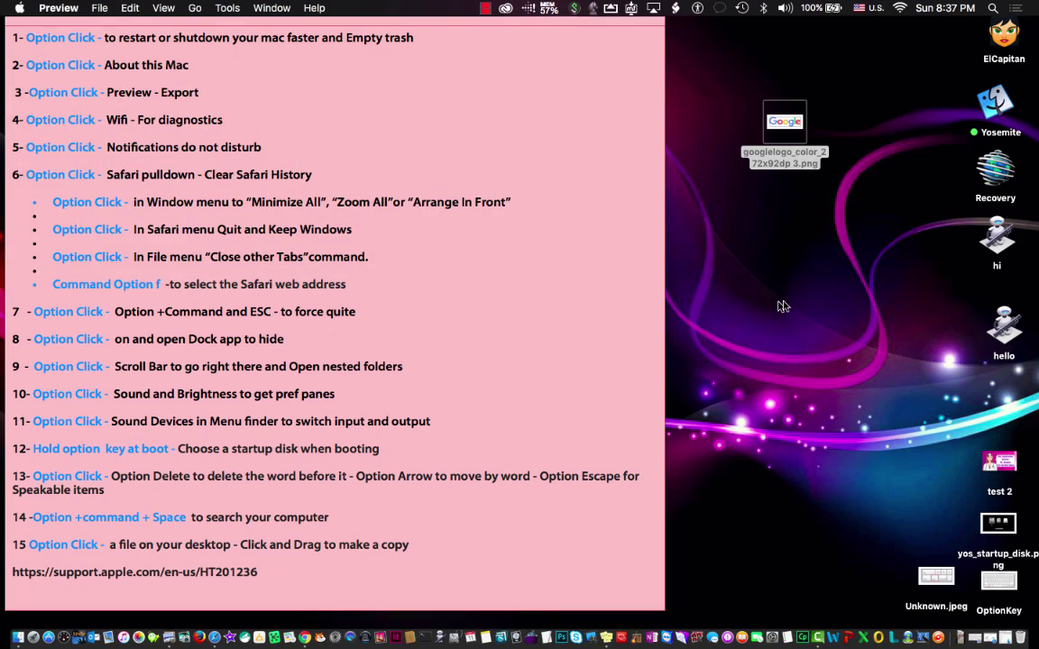
pyautogui.scroll(3, 374, 217)
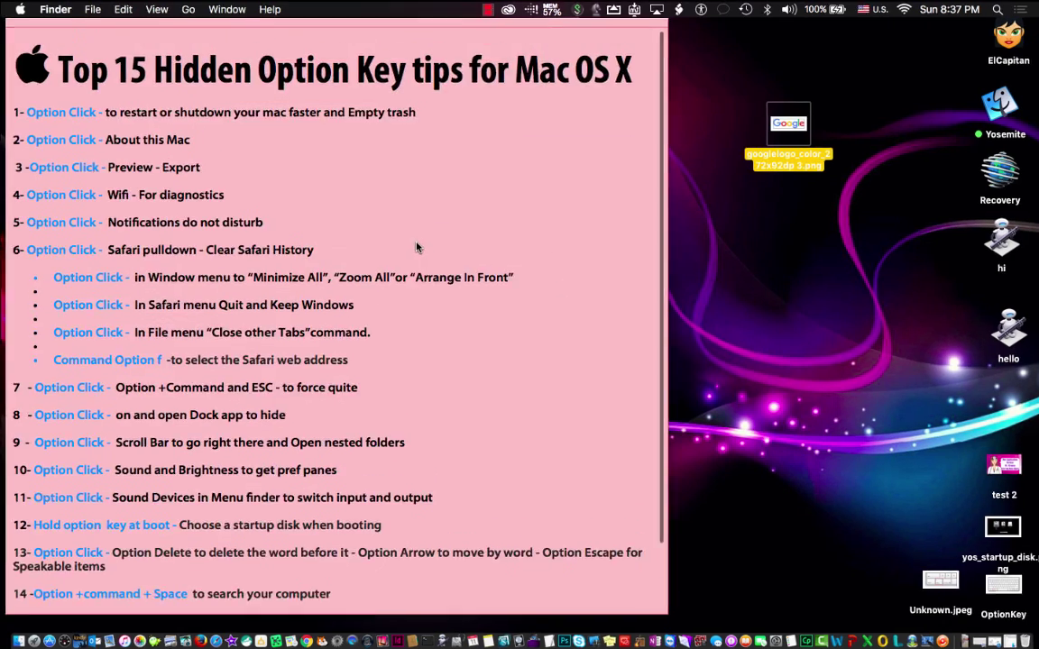